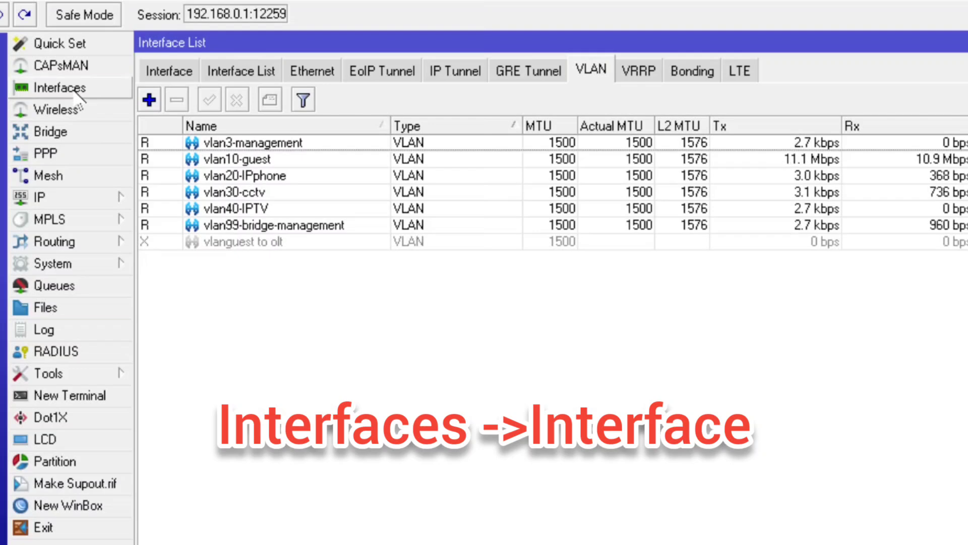
Inspect ether3 in the full interface list, then return to the VLAN interfaces view
{"action": "left_click", "coordinate": [172, 70]}
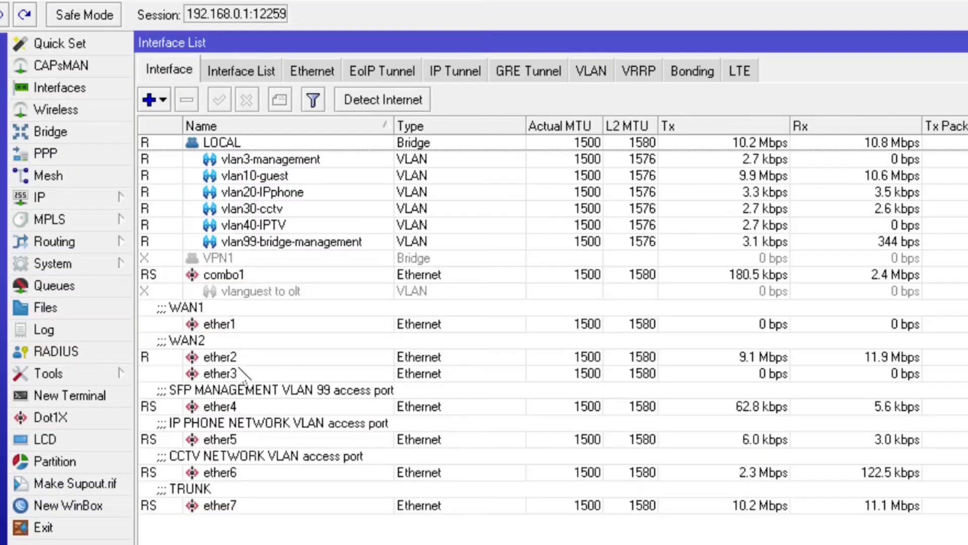
{"action": "left_click", "coordinate": [249, 373]}
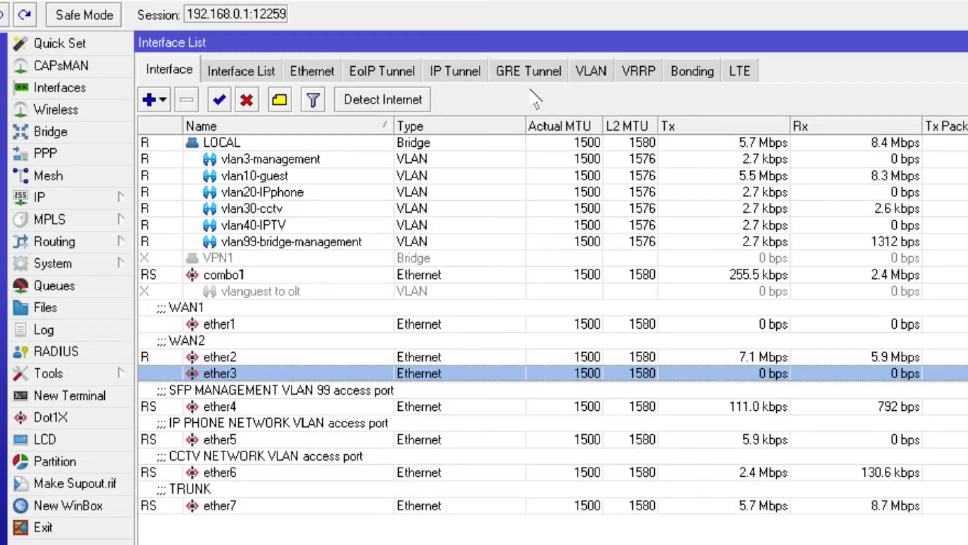
{"action": "left_click", "coordinate": [591, 70]}
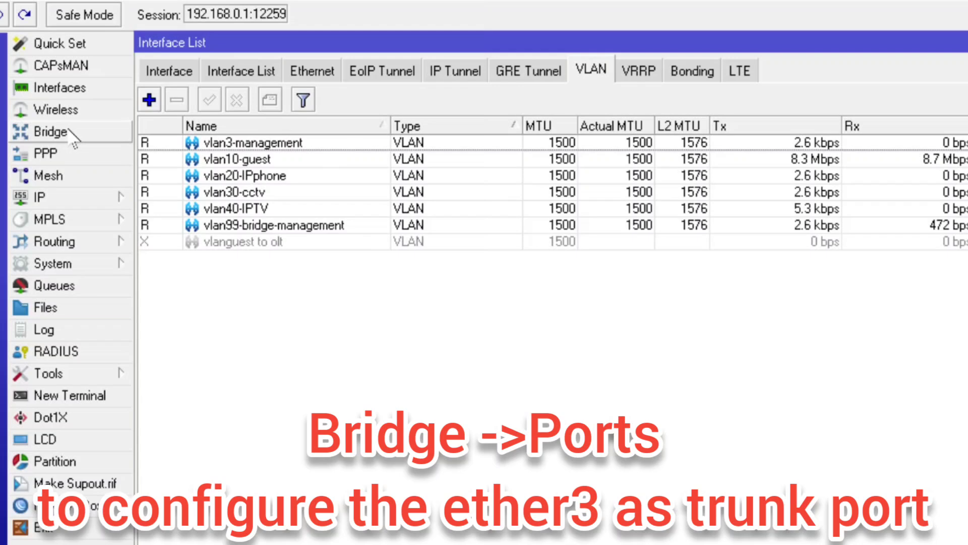
Review the bridge VLAN table entries, including VLANs 99 and 30
{"action": "left_click", "coordinate": [51, 132]}
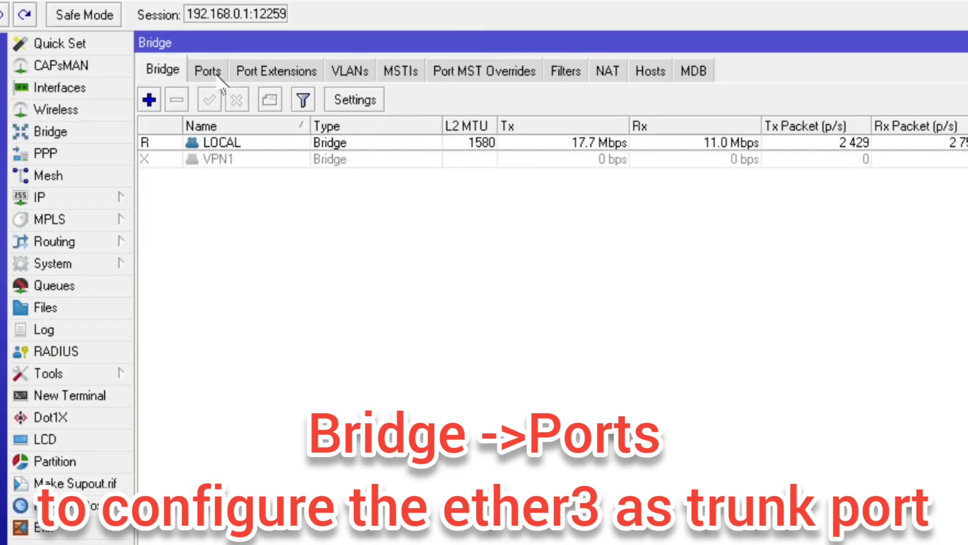
{"action": "left_click", "coordinate": [353, 71]}
{"action": "left_click", "coordinate": [259, 143]}
{"action": "left_click", "coordinate": [270, 192]}
{"action": "left_click", "coordinate": [308, 143]}
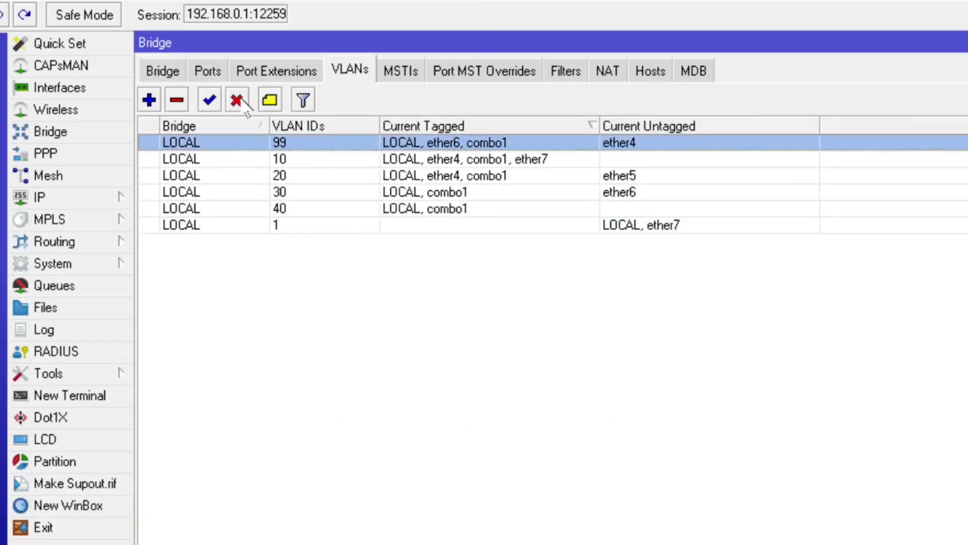
Look over the bridge ports ether4 through ether7, leaving nothing selected
{"action": "left_click", "coordinate": [217, 76]}
{"action": "left_click", "coordinate": [329, 208]}
{"action": "left_click", "coordinate": [317, 160]}
{"action": "left_click", "coordinate": [313, 160], "text": "ctrl"}
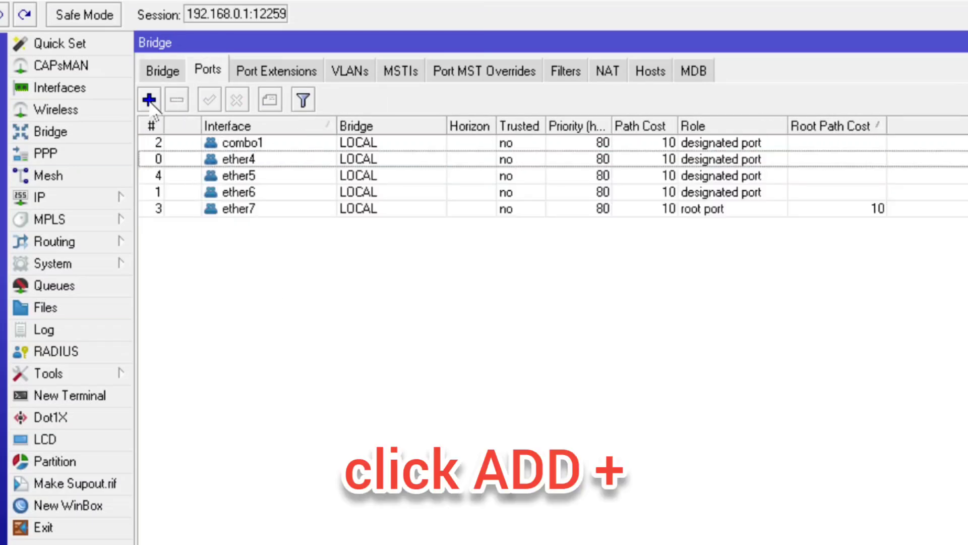
Add ether3 as a new port of bridge LOCAL with PVID 99
{"action": "left_click", "coordinate": [150, 101]}
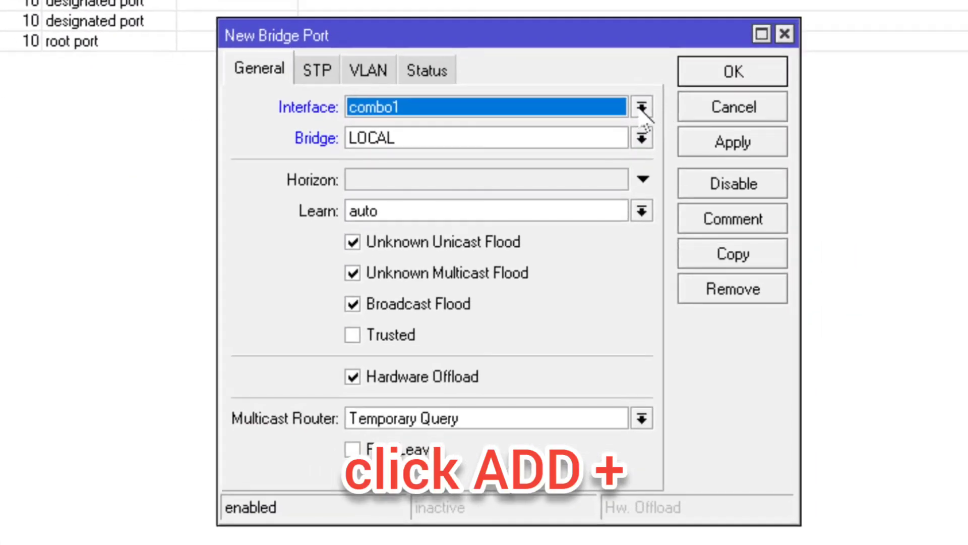
{"action": "left_click", "coordinate": [640, 107]}
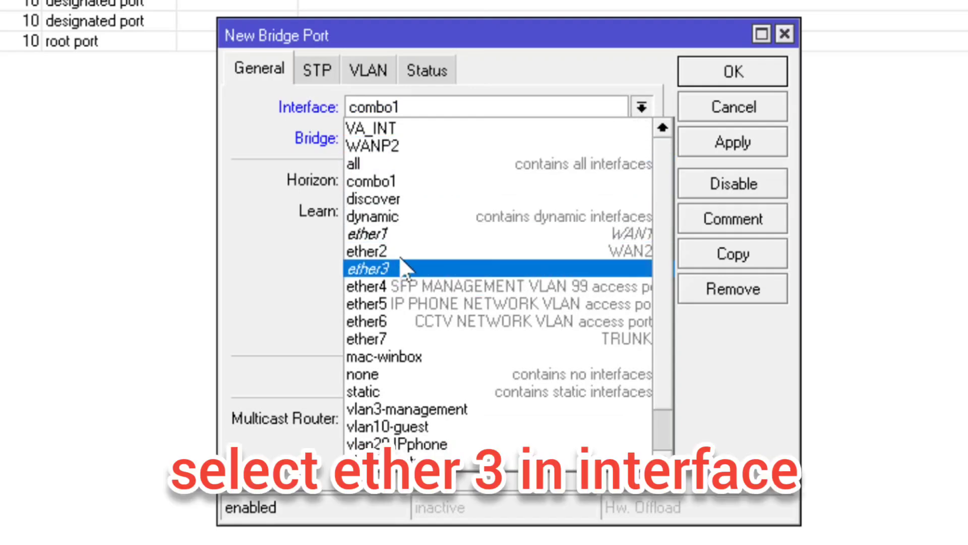
{"action": "left_click", "coordinate": [404, 268]}
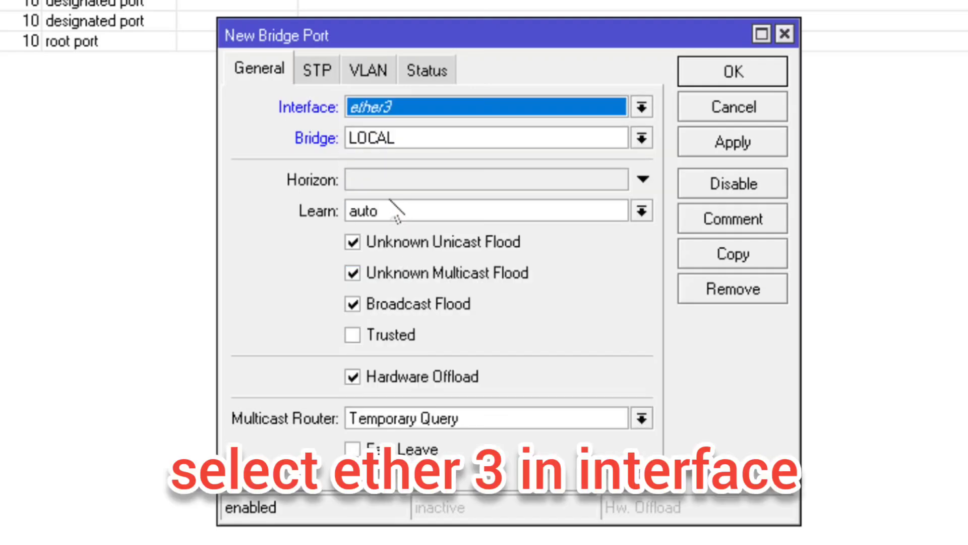
{"action": "left_click", "coordinate": [368, 69]}
{"action": "key", "text": "BackSpace"}
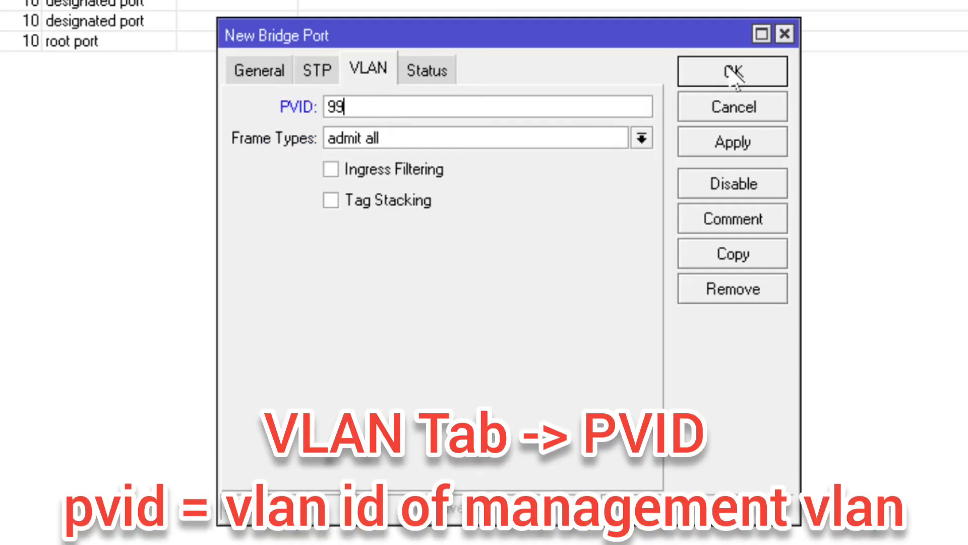
{"action": "left_click", "coordinate": [734, 71]}
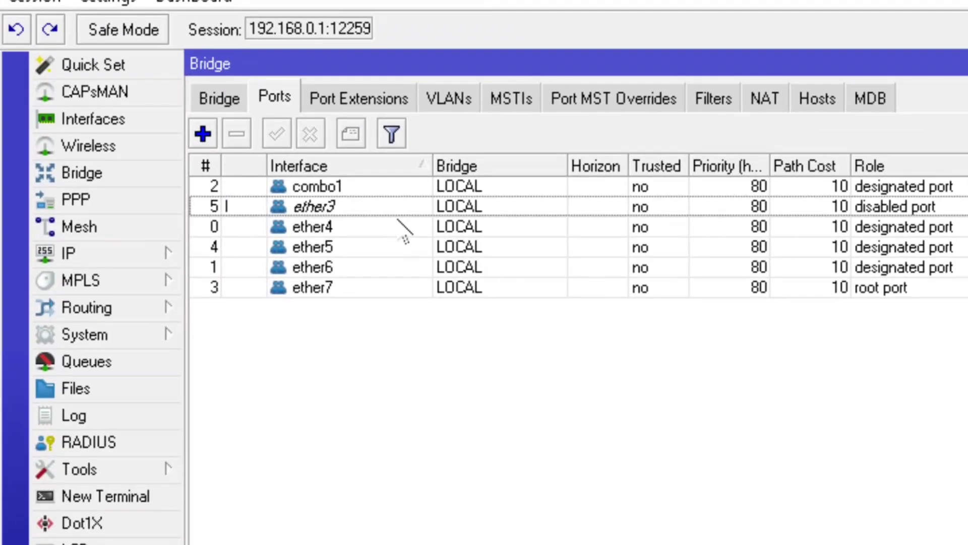
Add ether3 as a tagged port of bridge VLAN 10
{"action": "left_click", "coordinate": [396, 228]}
{"action": "left_click", "coordinate": [418, 207]}
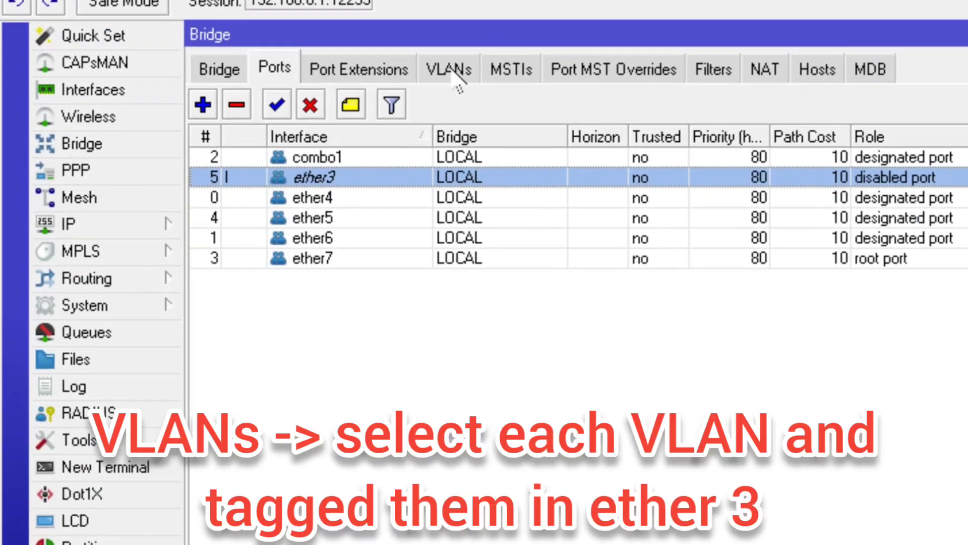
{"action": "left_click", "coordinate": [449, 99]}
{"action": "left_click", "coordinate": [356, 177]}
{"action": "left_click", "coordinate": [373, 197]}
{"action": "left_click", "coordinate": [382, 219]}
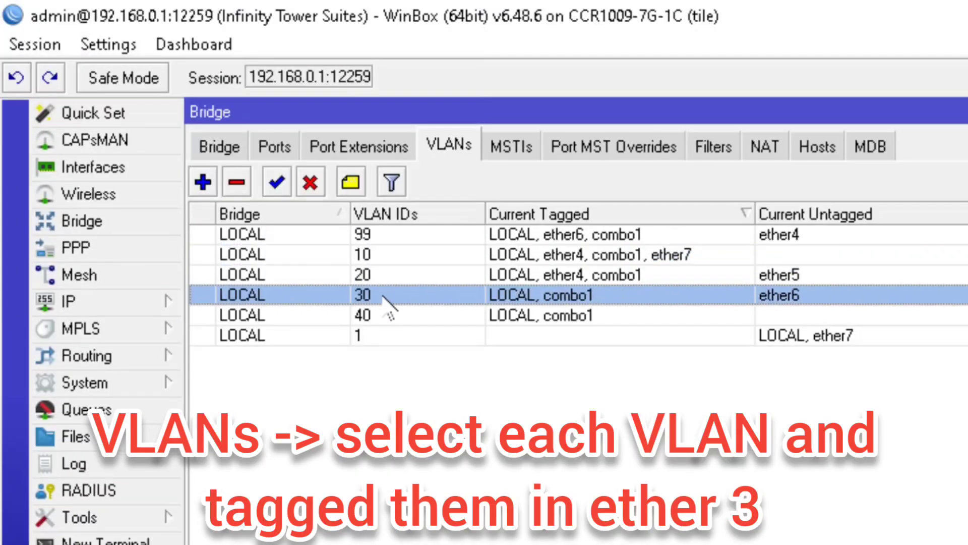
{"action": "left_click", "coordinate": [506, 252]}
{"action": "double_click", "coordinate": [509, 251]}
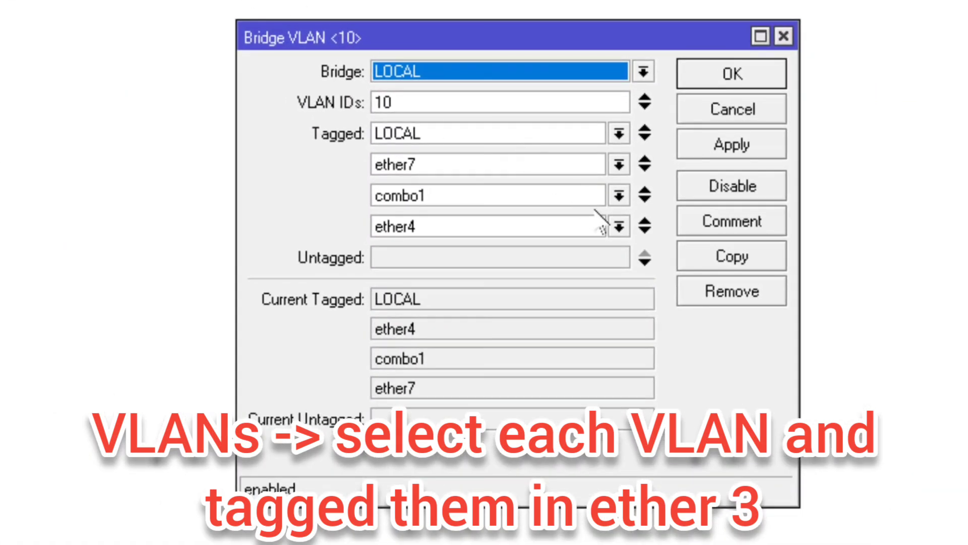
{"action": "left_click", "coordinate": [645, 230]}
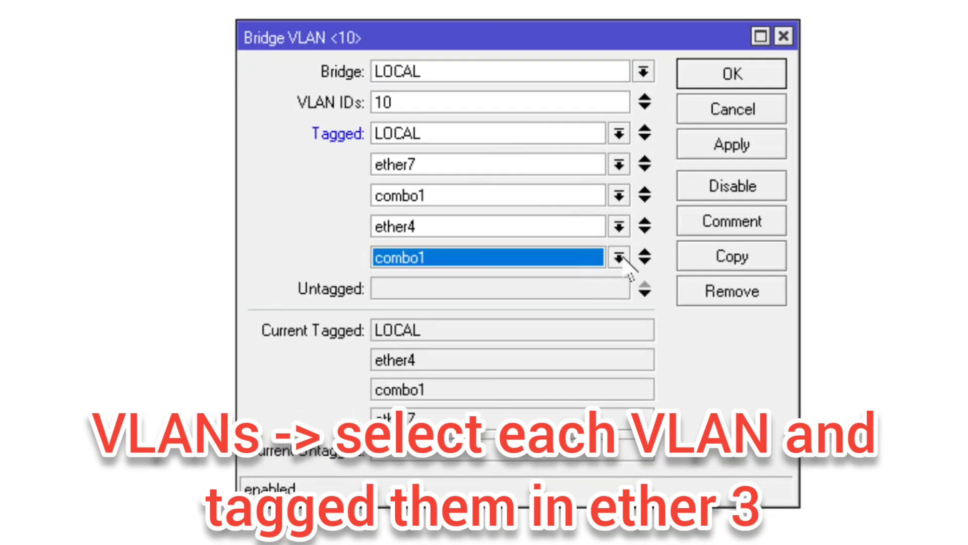
{"action": "left_click", "coordinate": [619, 257]}
{"action": "left_click", "coordinate": [469, 367]}
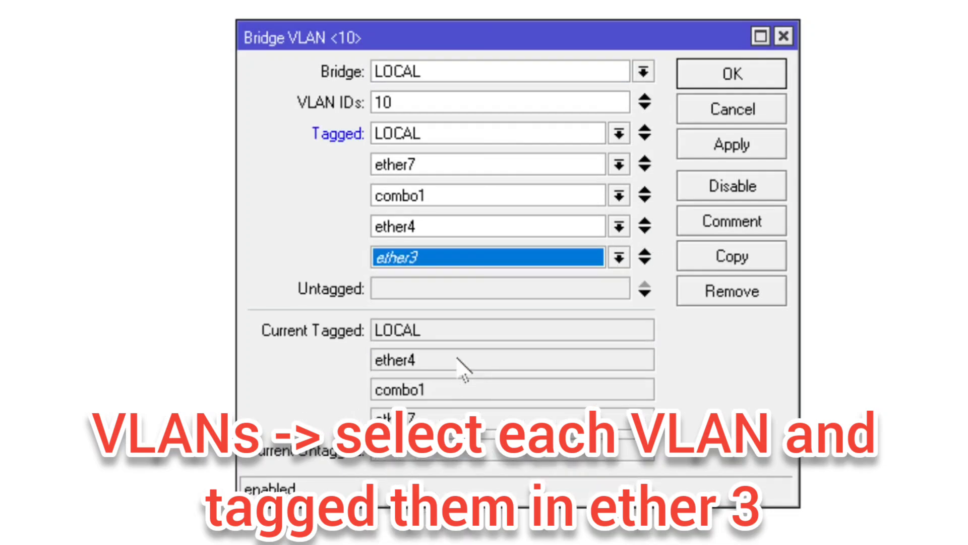
{"action": "left_click", "coordinate": [734, 74]}
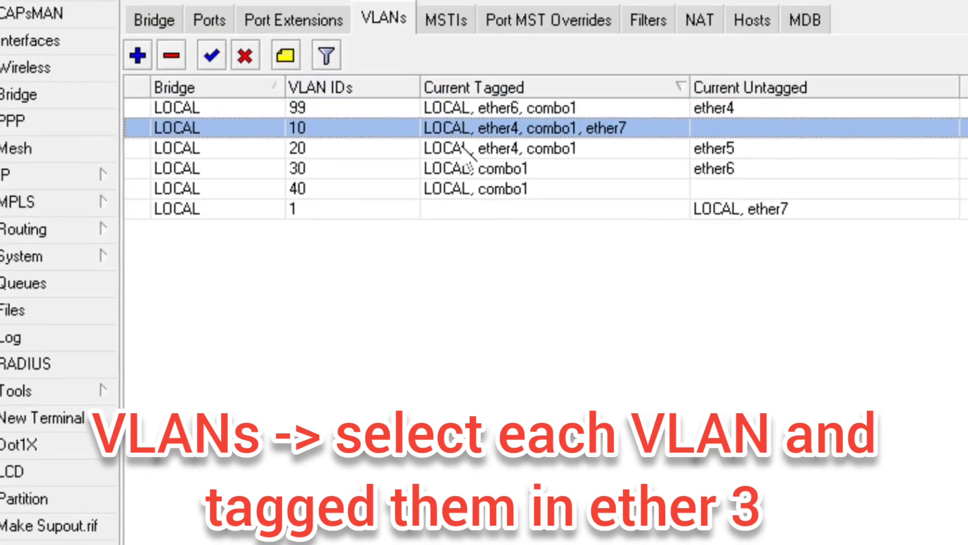
Add ether3 as a tagged port of VLANs 20 and 30
{"action": "double_click", "coordinate": [522, 187]}
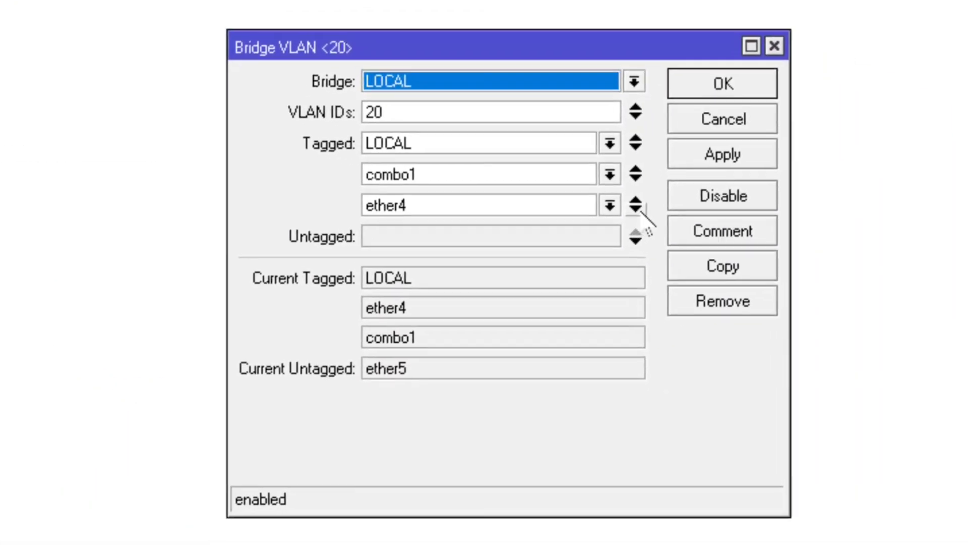
{"action": "left_click", "coordinate": [967, 384]}
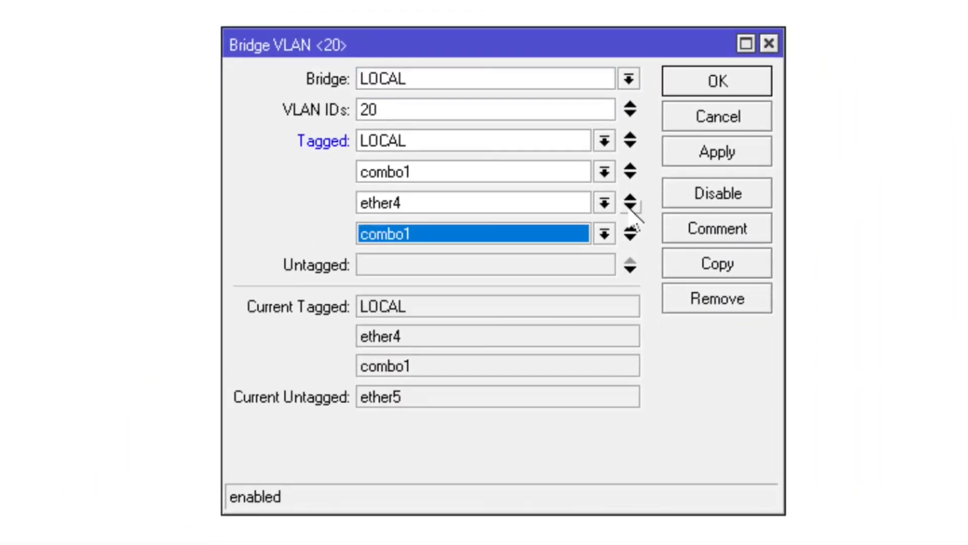
{"action": "left_click", "coordinate": [967, 411]}
{"action": "left_click", "coordinate": [444, 343]}
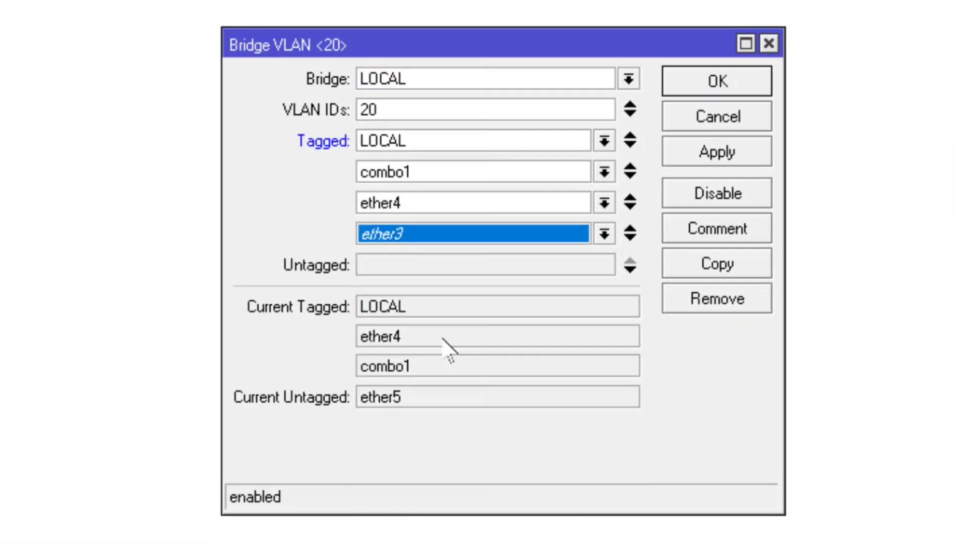
{"action": "left_click", "coordinate": [717, 81]}
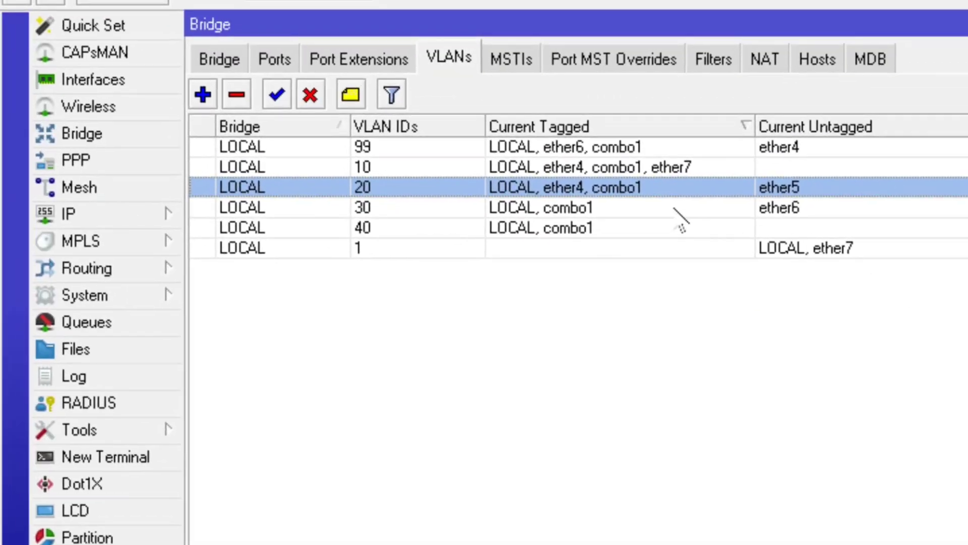
{"action": "double_click", "coordinate": [675, 209]}
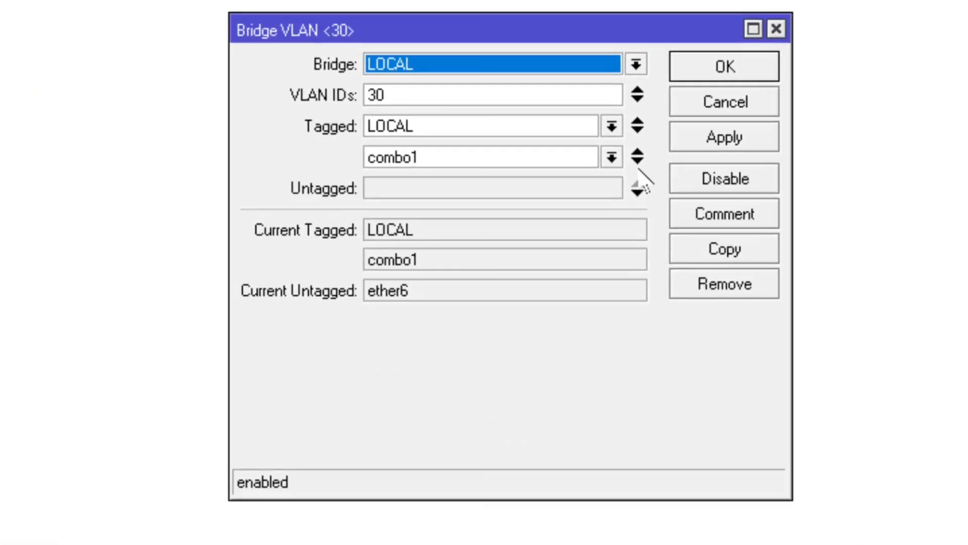
{"action": "left_click", "coordinate": [637, 160]}
{"action": "left_click", "coordinate": [612, 188]}
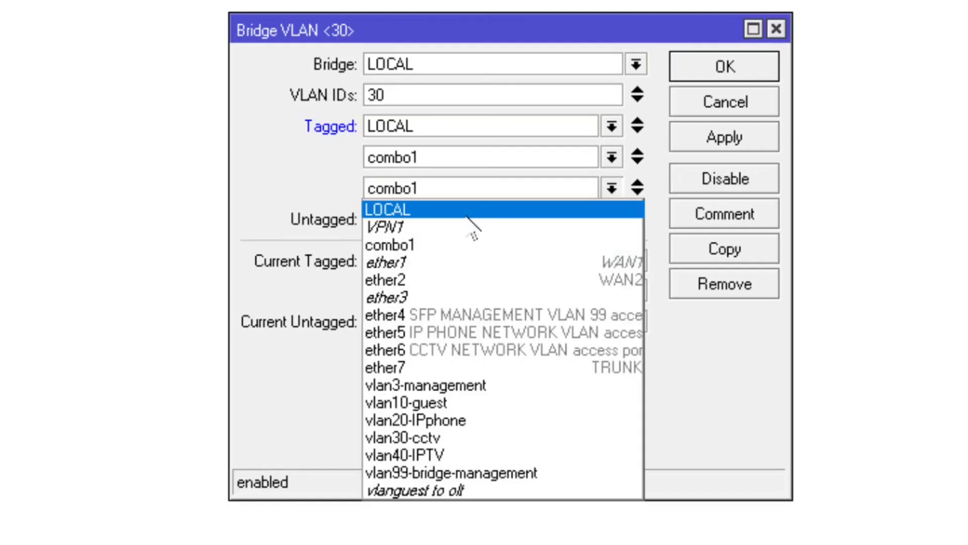
{"action": "left_click", "coordinate": [440, 300]}
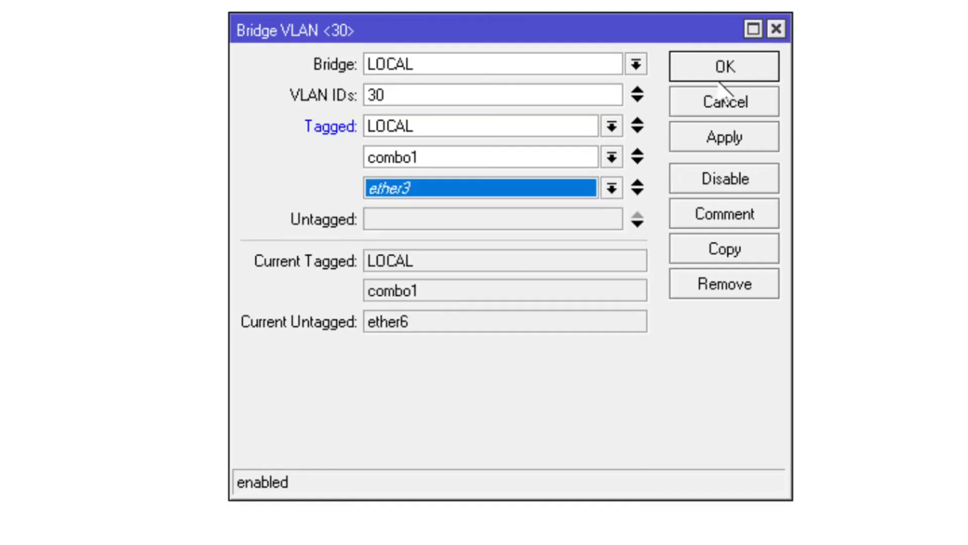
{"action": "left_click", "coordinate": [722, 102]}
Tag ether3 on VLAN 1 as well, then return to the bridge list
{"action": "left_click", "coordinate": [717, 212]}
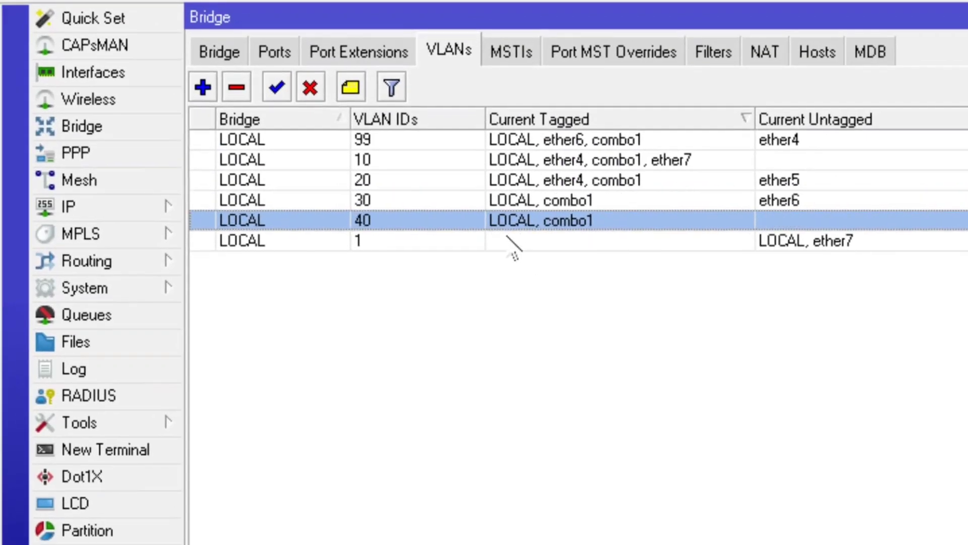
{"action": "left_click", "coordinate": [508, 240]}
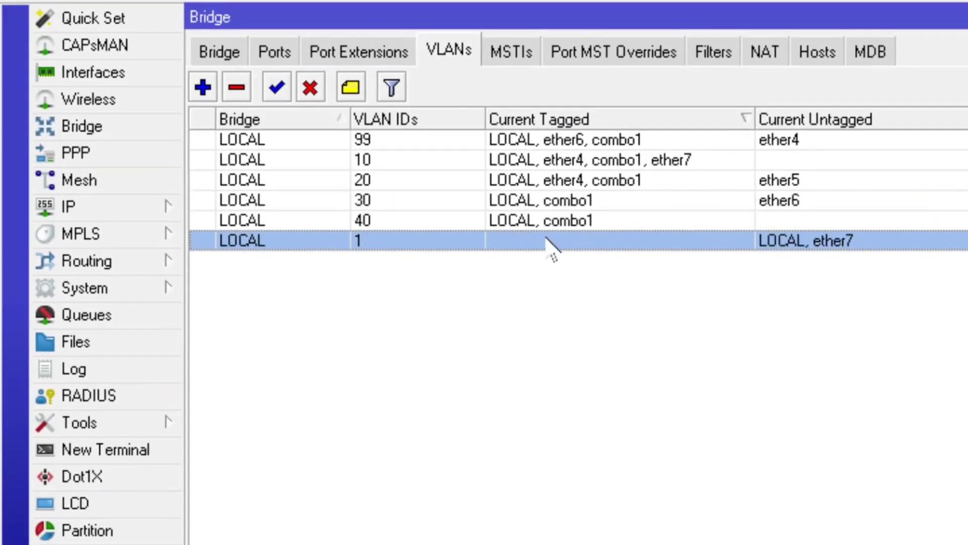
{"action": "double_click", "coordinate": [550, 240]}
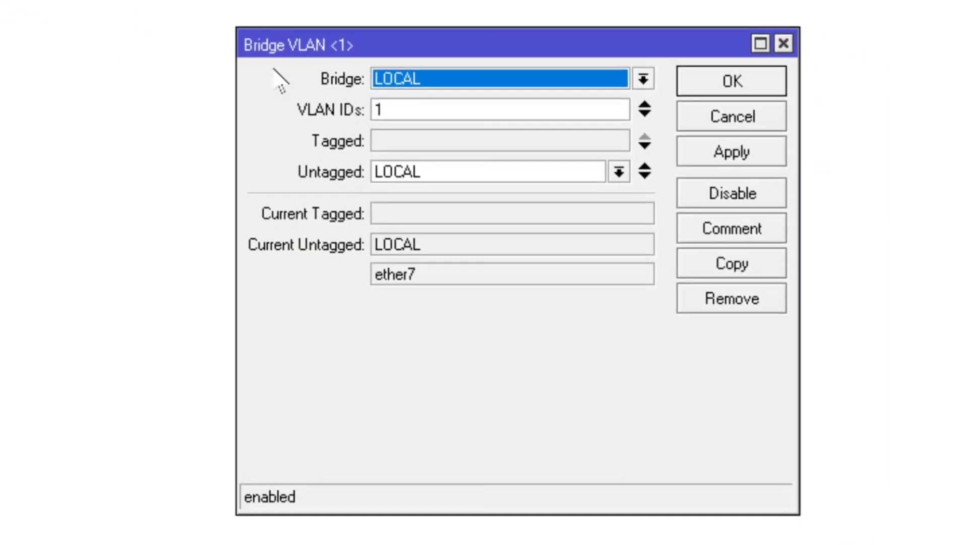
{"action": "left_click", "coordinate": [642, 147]}
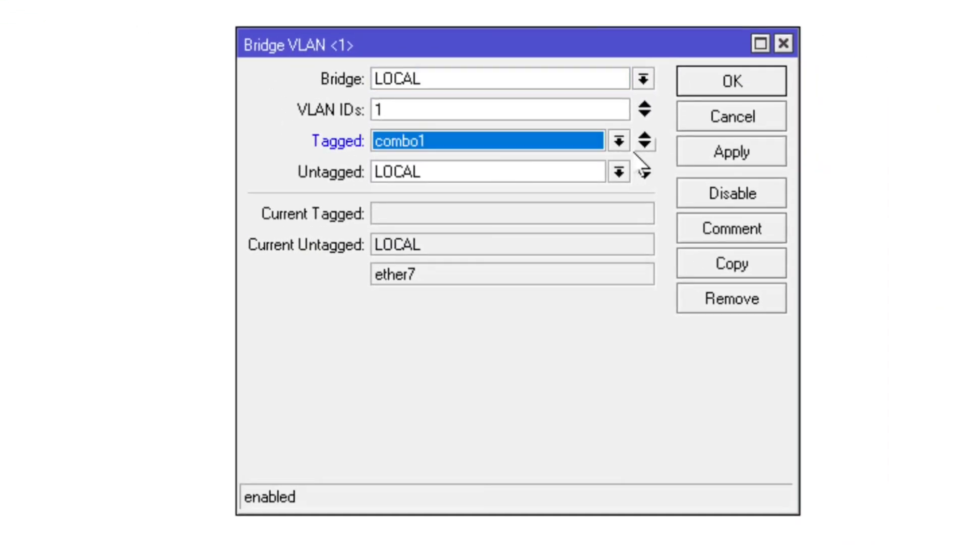
{"action": "left_click", "coordinate": [619, 142]}
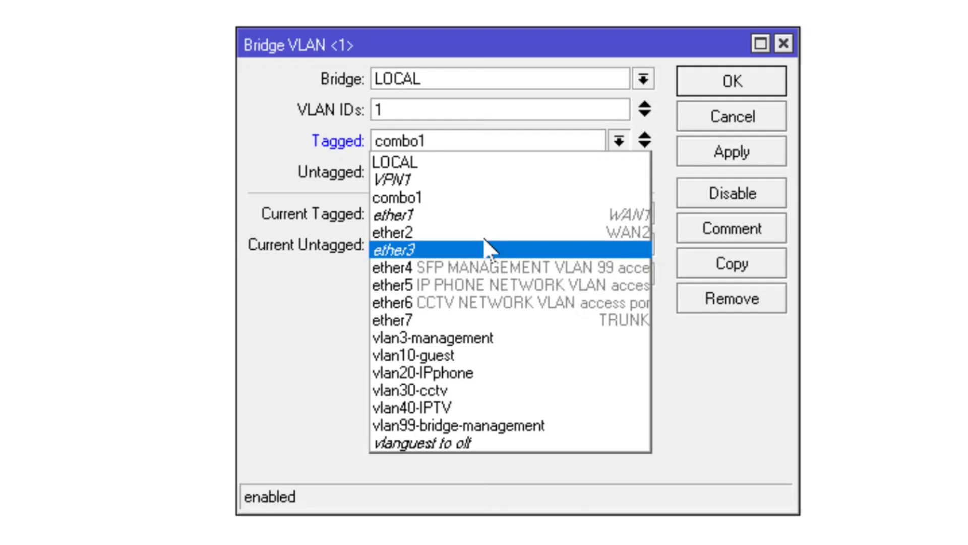
{"action": "left_click", "coordinate": [490, 248]}
{"action": "left_click", "coordinate": [732, 81]}
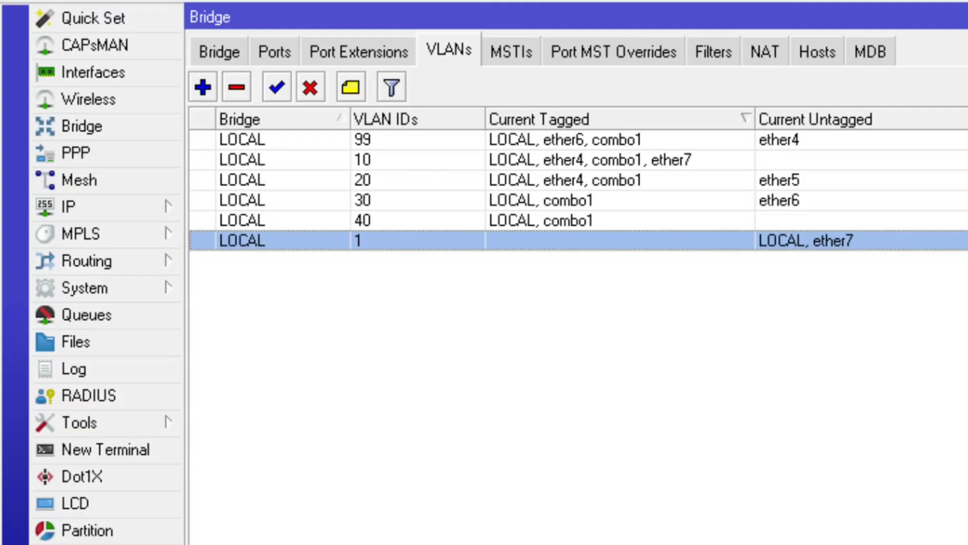
{"action": "left_click", "coordinate": [224, 49]}
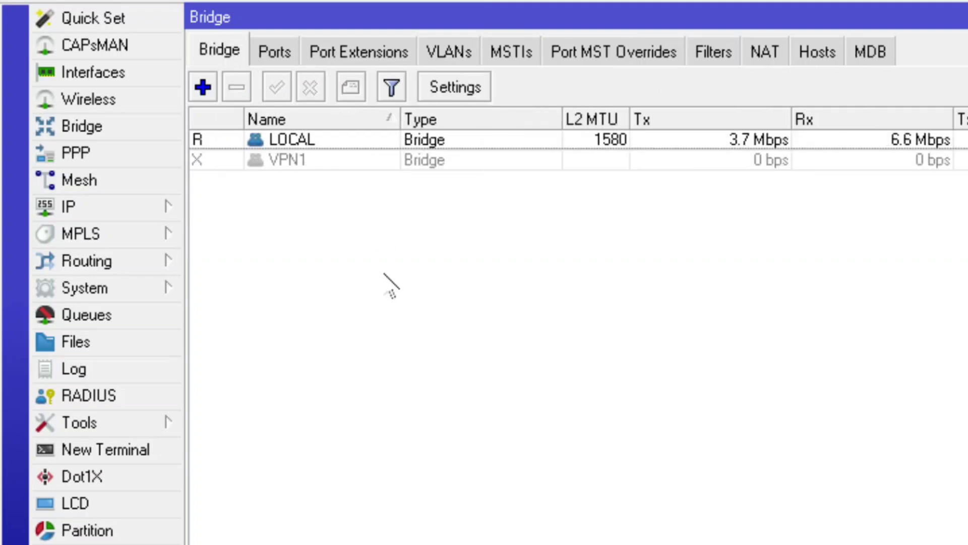
Give interface ether3 the comment 'connection to MGMNT SWITCH' and close its settings
{"action": "left_click", "coordinate": [121, 81]}
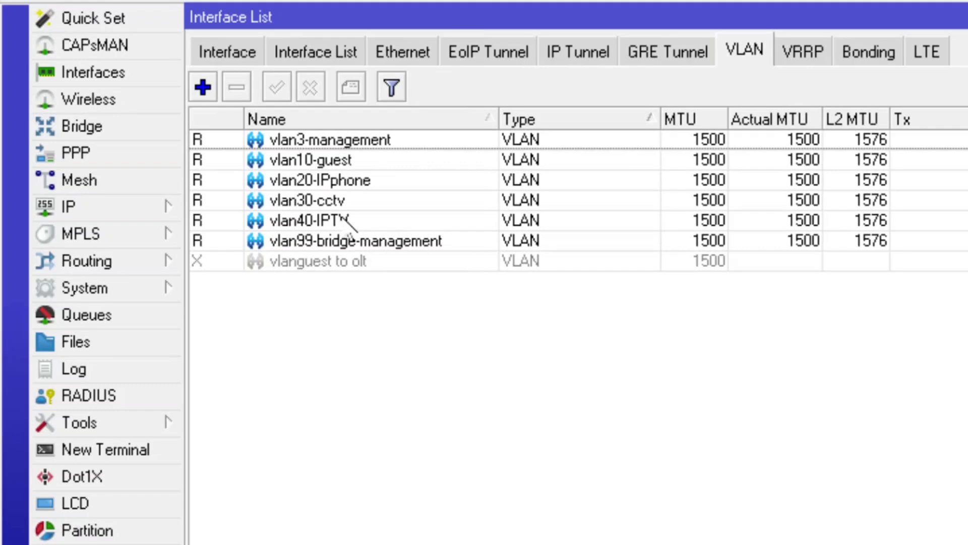
{"action": "left_click", "coordinate": [250, 55]}
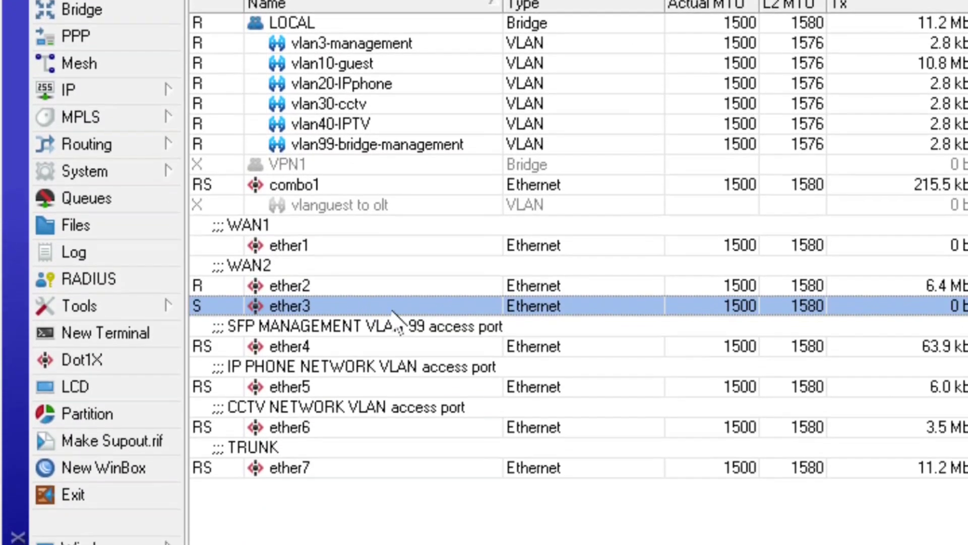
{"action": "double_click", "coordinate": [392, 309]}
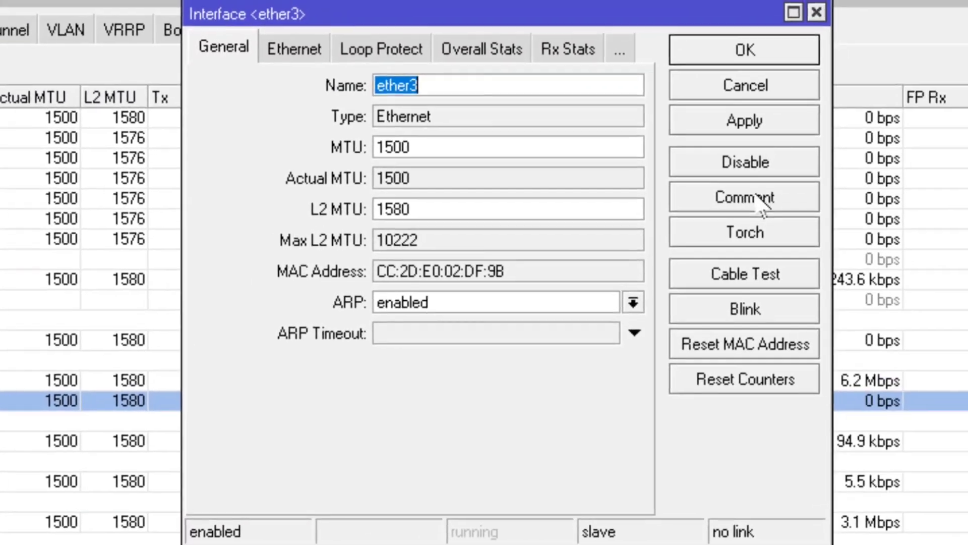
{"action": "left_click", "coordinate": [772, 205]}
{"action": "type", "text": "connectio"}
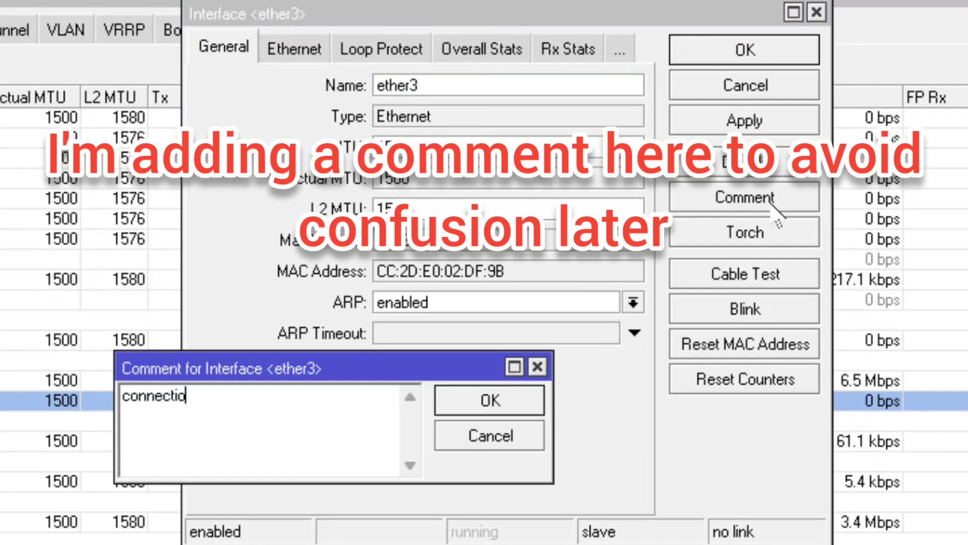
{"action": "type", "text": "n to MGMNT SWITCH"}
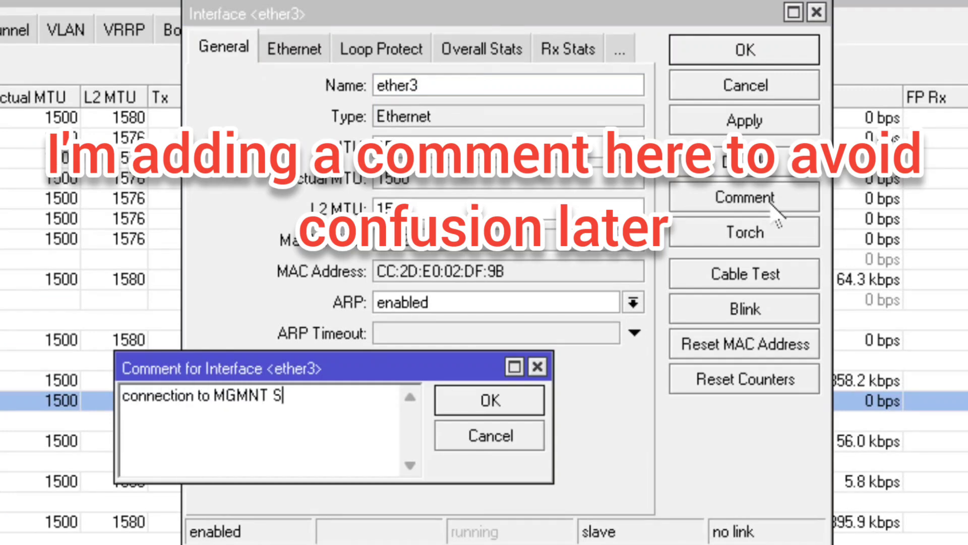
{"action": "left_click", "coordinate": [489, 401]}
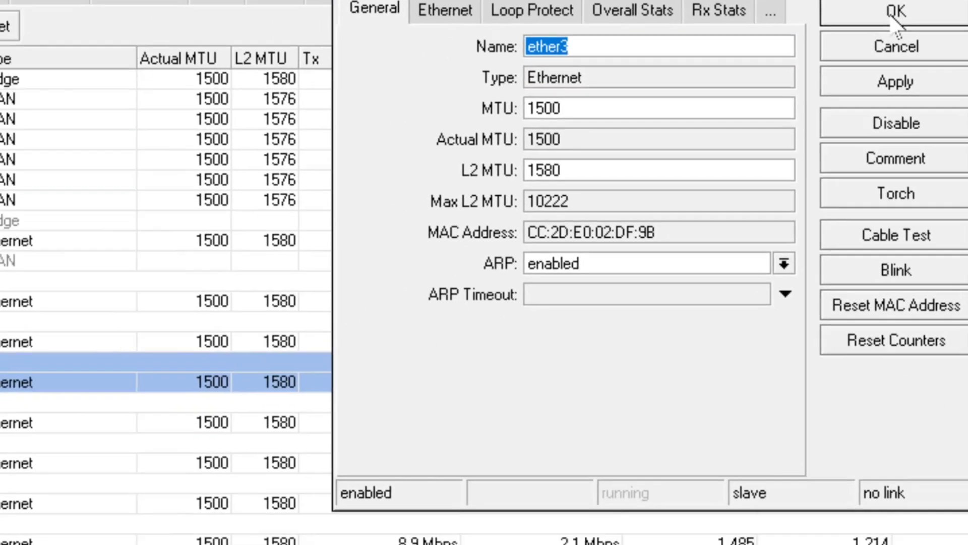
{"action": "left_click", "coordinate": [745, 51]}
{"action": "left_click", "coordinate": [438, 267]}
{"action": "left_click", "coordinate": [447, 230]}
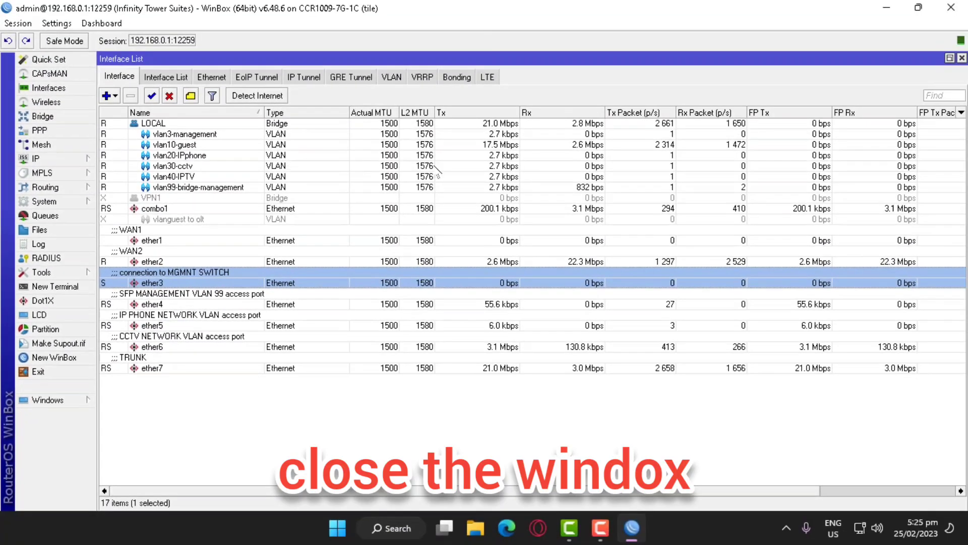
Write a Notepad reminder to move the LAN cable from the MT CCR to the Tenda managed switch
{"action": "left_click", "coordinate": [884, 9]}
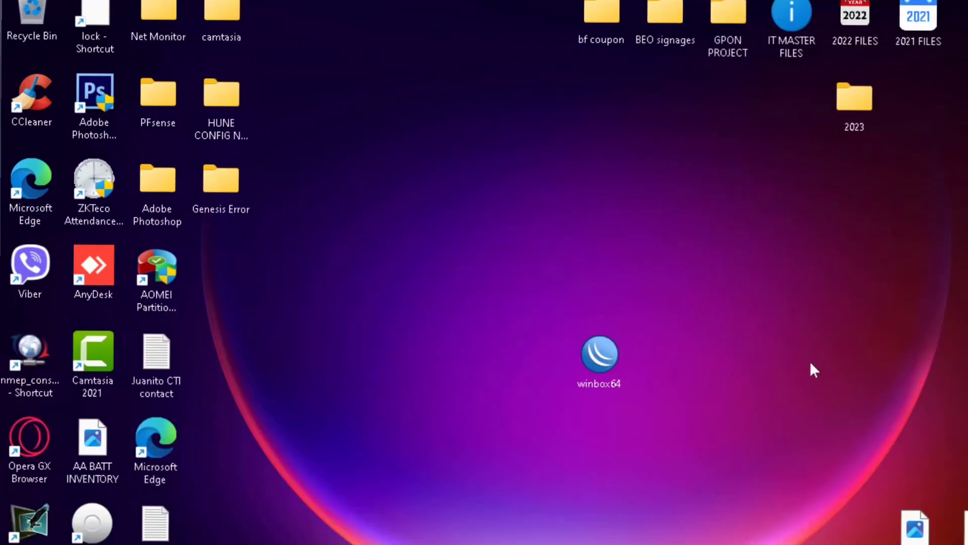
{"action": "key", "text": "super+r"}
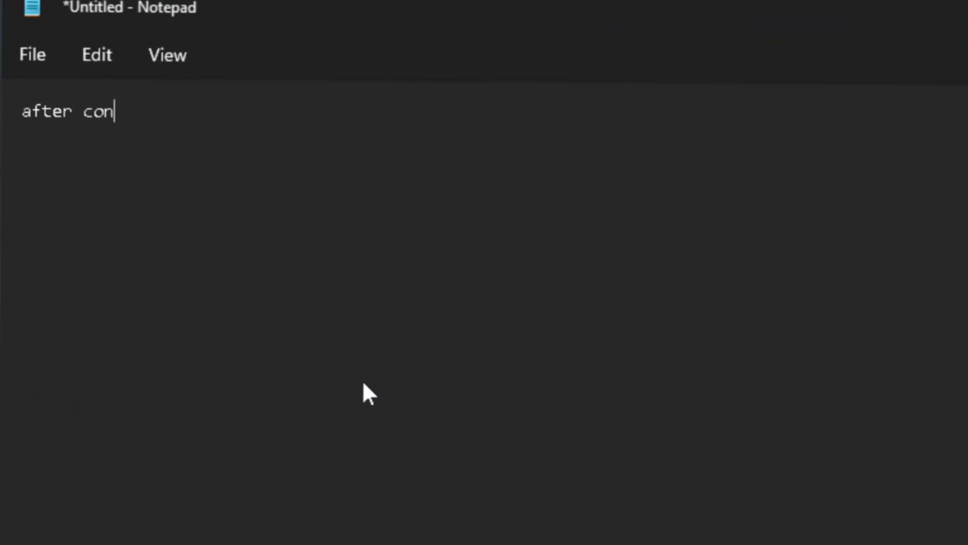
{"action": "type", "text": "figuration of "}
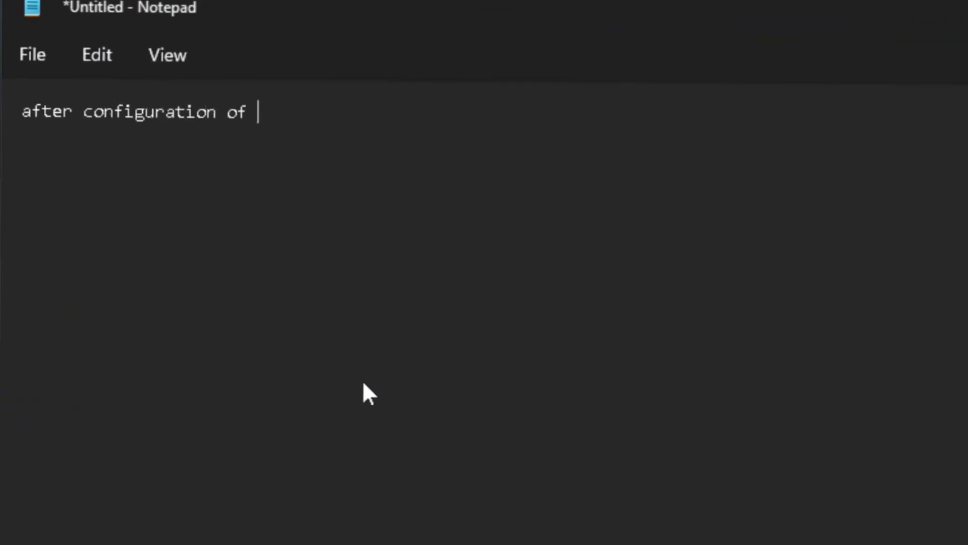
{"action": "type", "text": "MT CCR , unp;l"}
{"action": "key", "text": "BackSpace"}
{"action": "key", "text": "BackSpace"}
{"action": "type", "text": "lug the"}
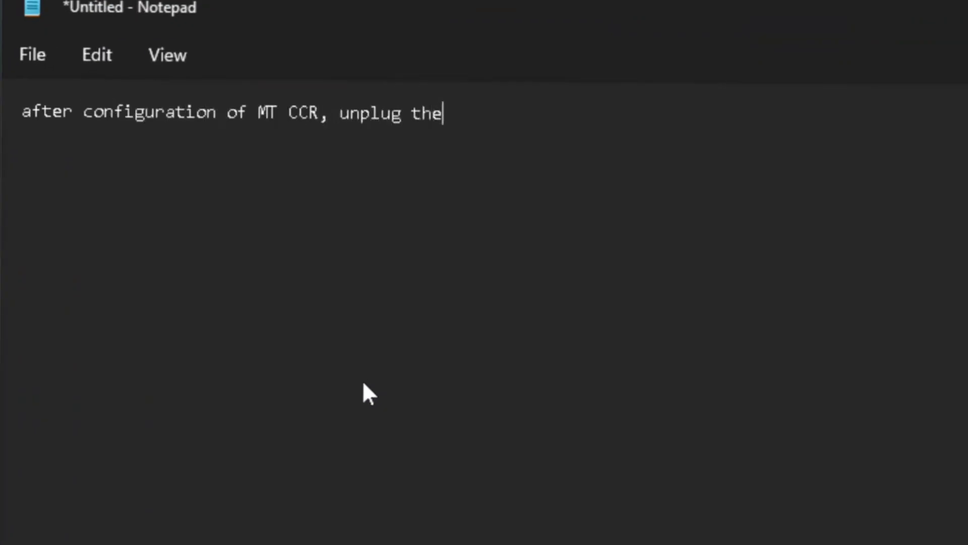
{"action": "type", "text": " LAN cable and connect it to TENDA amanage switch  PC"}
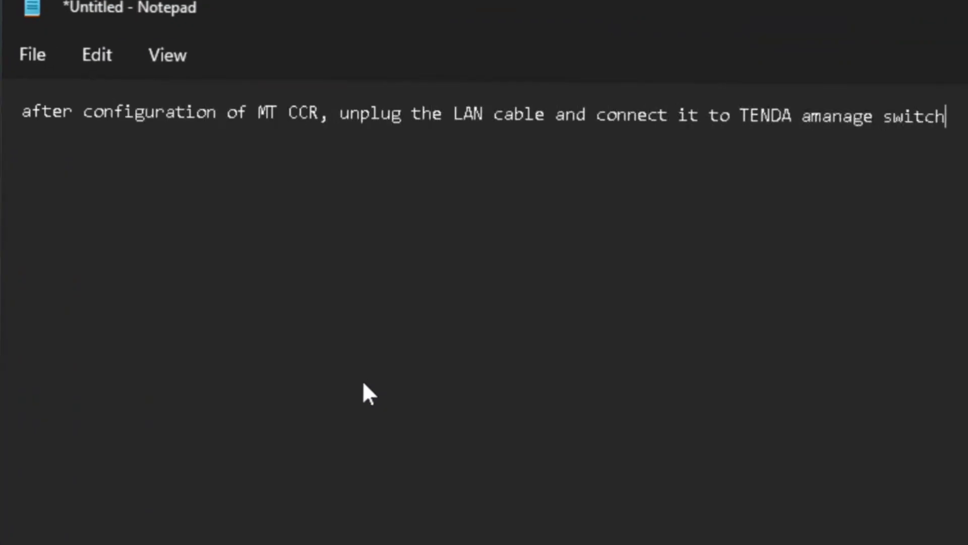
{"action": "type", "text": " to MANAGE SWITCH"}
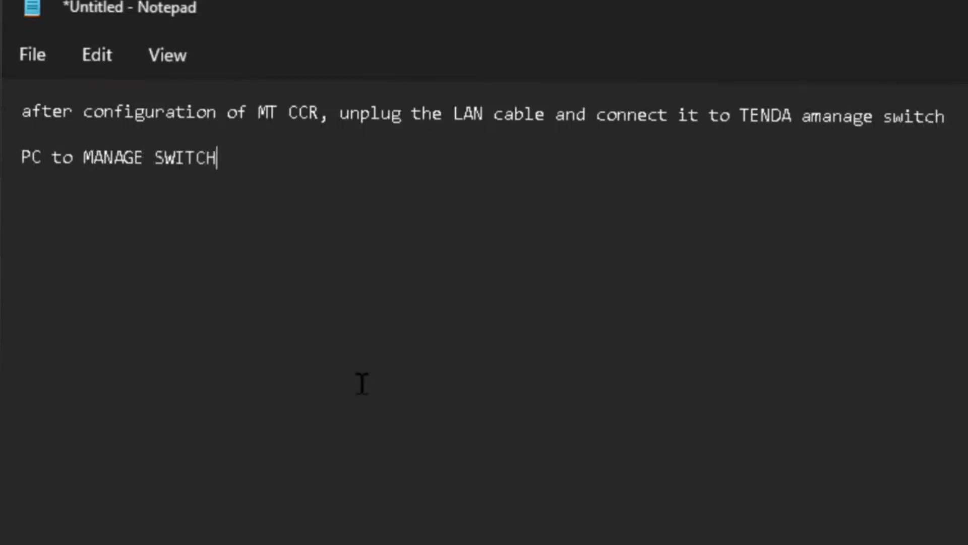
{"action": "key", "text": "Return"}
{"action": "key", "text": "Return"}
{"action": "key", "text": "alt+F4"}
Discard the unsaved note and open Network and Sharing Center via Control Panel
{"action": "left_click", "coordinate": [550, 345]}
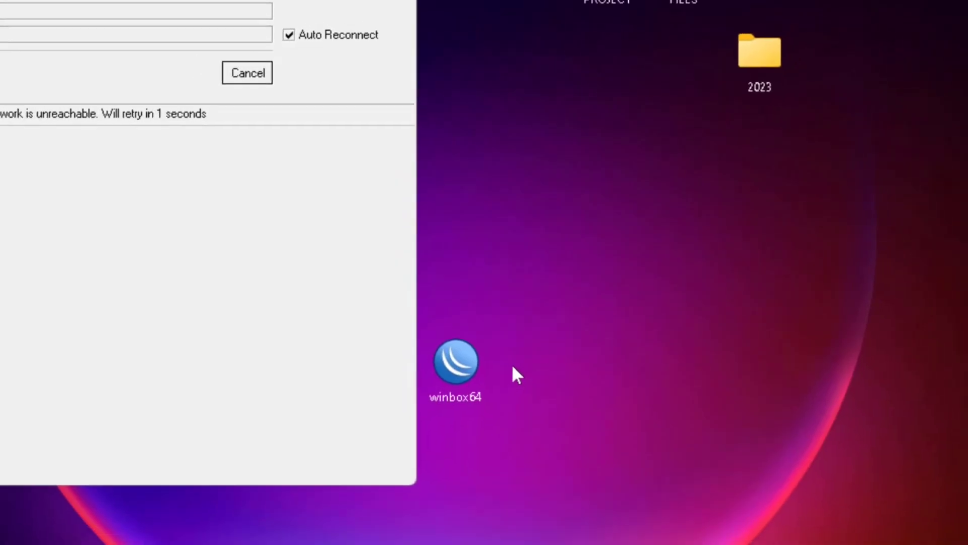
{"action": "left_click", "coordinate": [411, 10]}
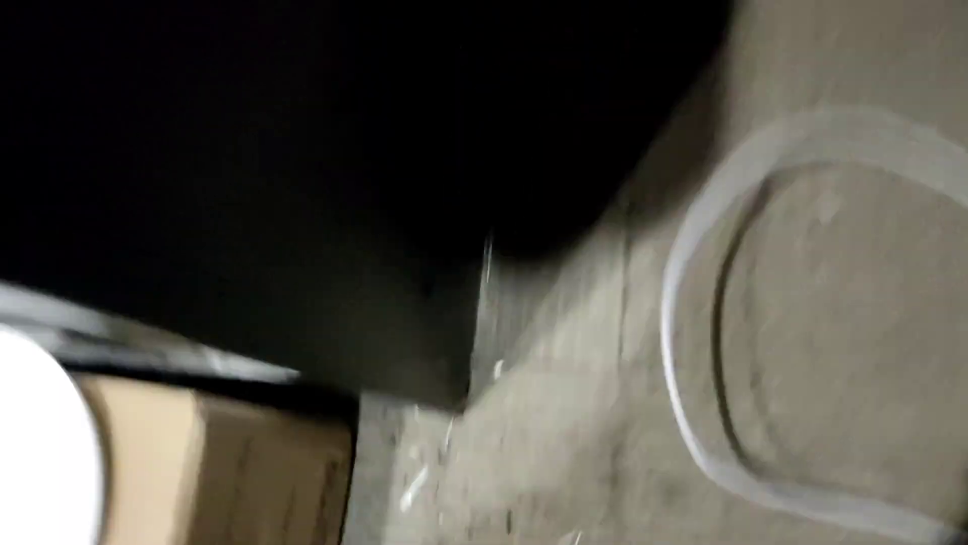
{"action": "key", "text": "super+r"}
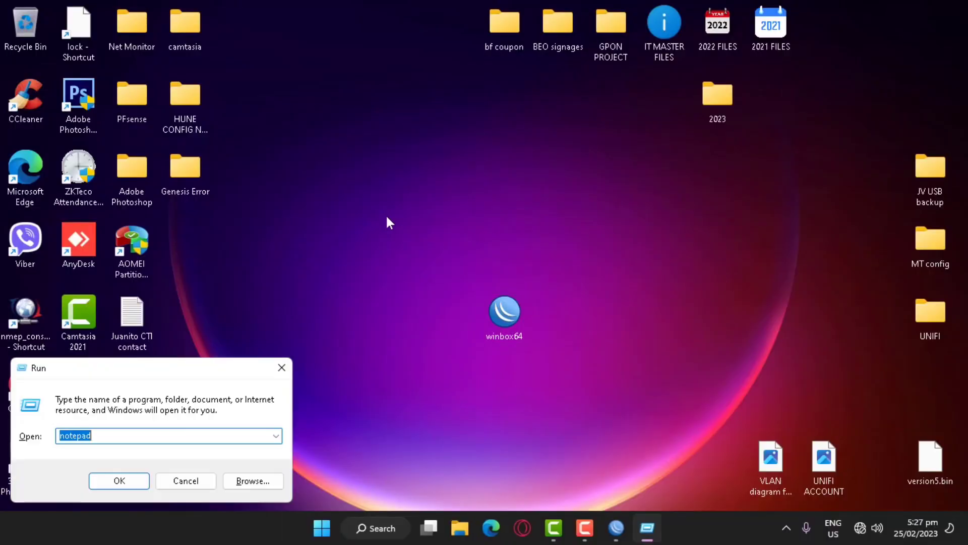
{"action": "type", "text": "con"}
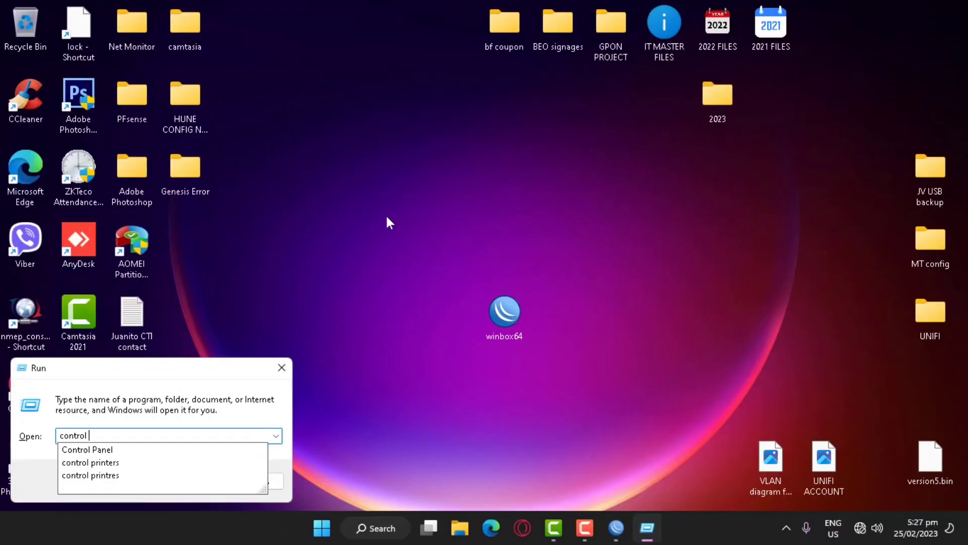
{"action": "key", "text": "Return"}
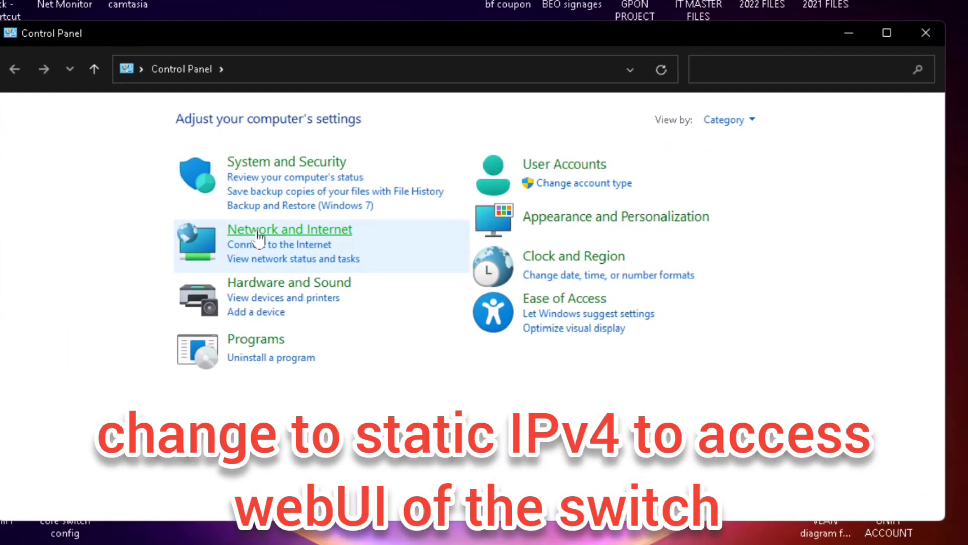
{"action": "left_click", "coordinate": [258, 232]}
{"action": "left_click", "coordinate": [339, 114]}
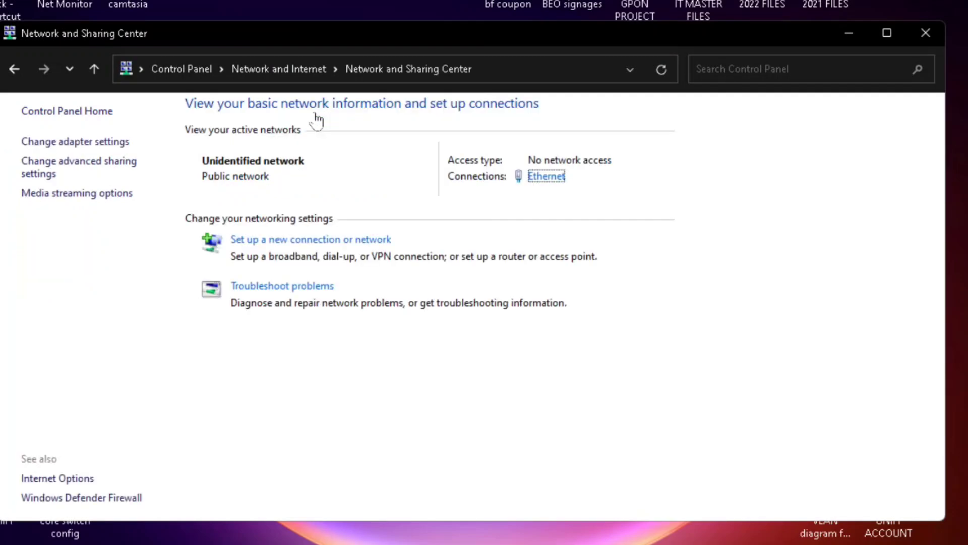
Give the Ethernet adapter static IPv4 192.168.0.18, mask 255.255.255.0, gateway 192.168.0.1
{"action": "left_click", "coordinate": [386, 403]}
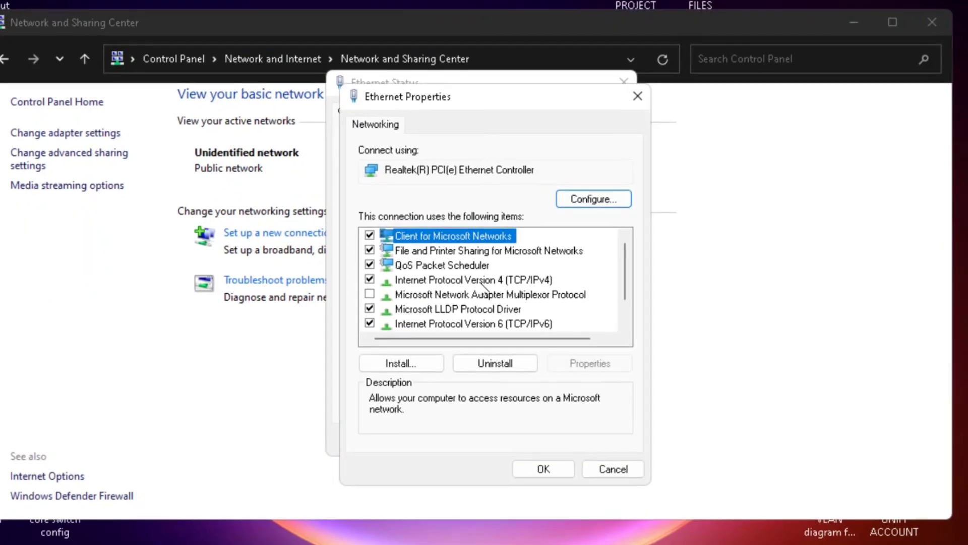
{"action": "double_click", "coordinate": [481, 283]}
{"action": "left_click", "coordinate": [458, 218]}
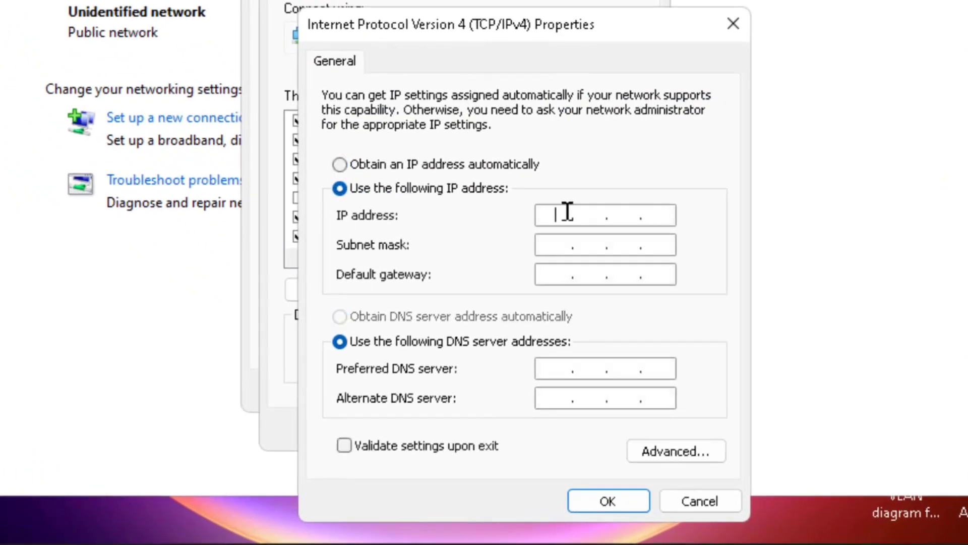
{"action": "type", "text": "192.168.0.18"}
{"action": "key", "text": "Tab"}
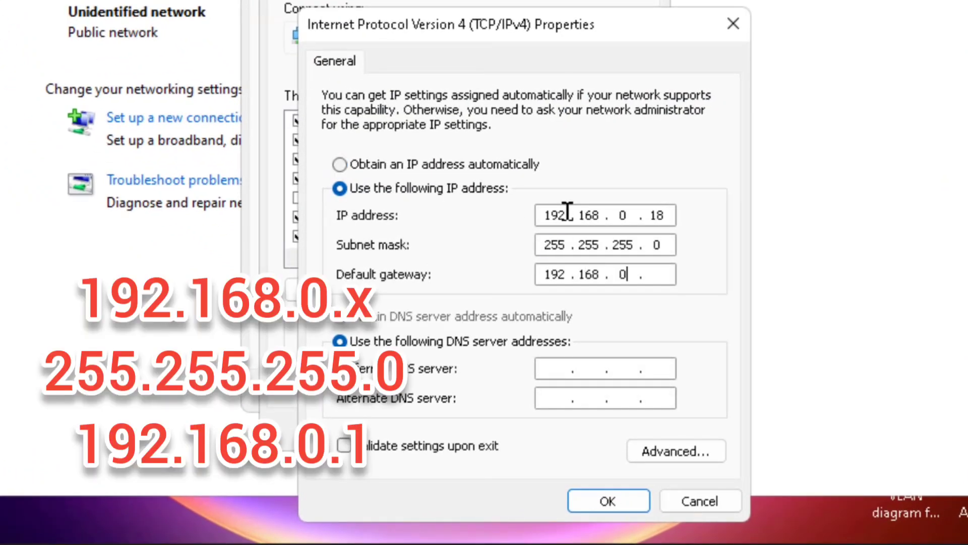
{"action": "left_click", "coordinate": [608, 501]}
{"action": "left_click", "coordinate": [526, 429]}
{"action": "left_click", "coordinate": [597, 405]}
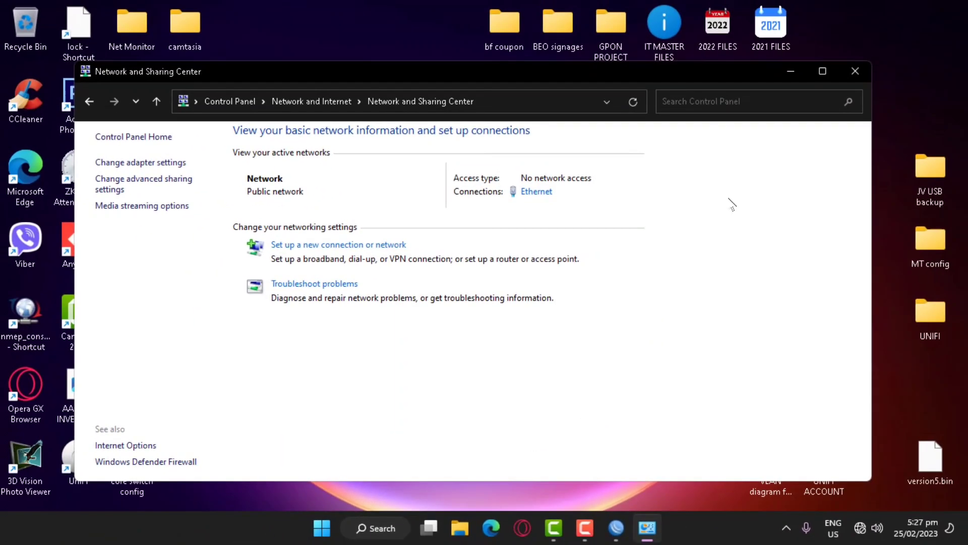
Ping 192.168.0.1 from Command Prompt, confirming replies with 0% loss, then exit the console
{"action": "key", "text": "super+r"}
{"action": "type", "text": "cmd"}
{"action": "key", "text": "Return"}
{"action": "type", "text": "ping"}
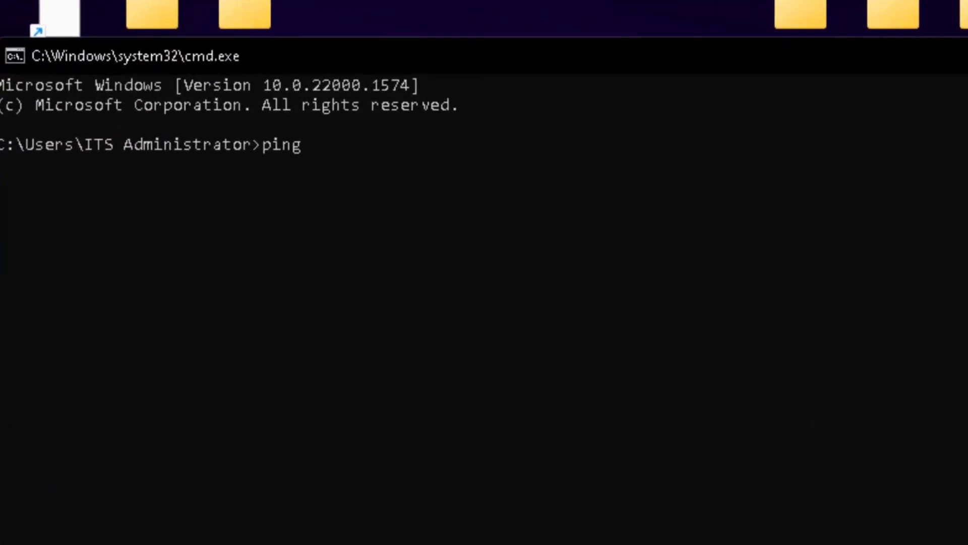
{"action": "type", "text": " 192.168.0.1"}
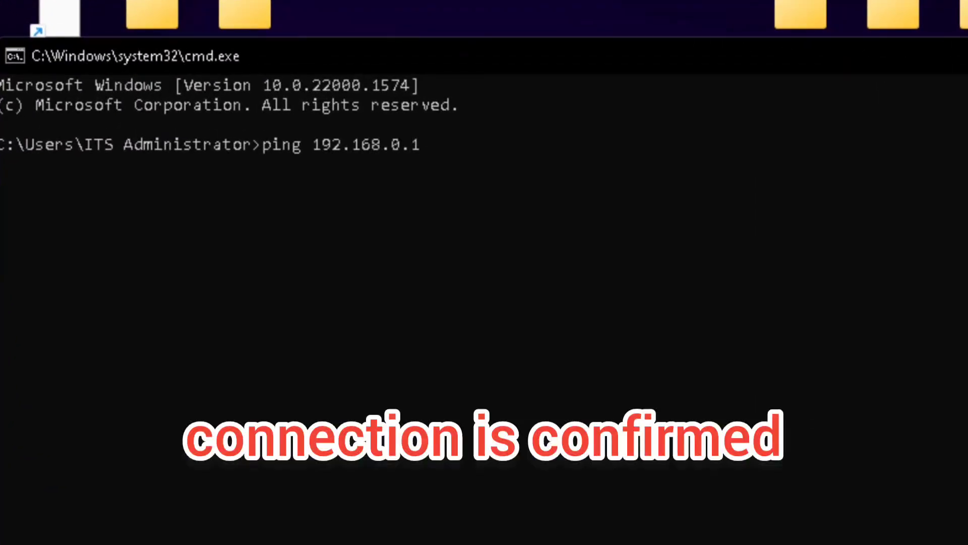
{"action": "key", "text": "Return"}
{"action": "key", "text": "ctrl+c"}
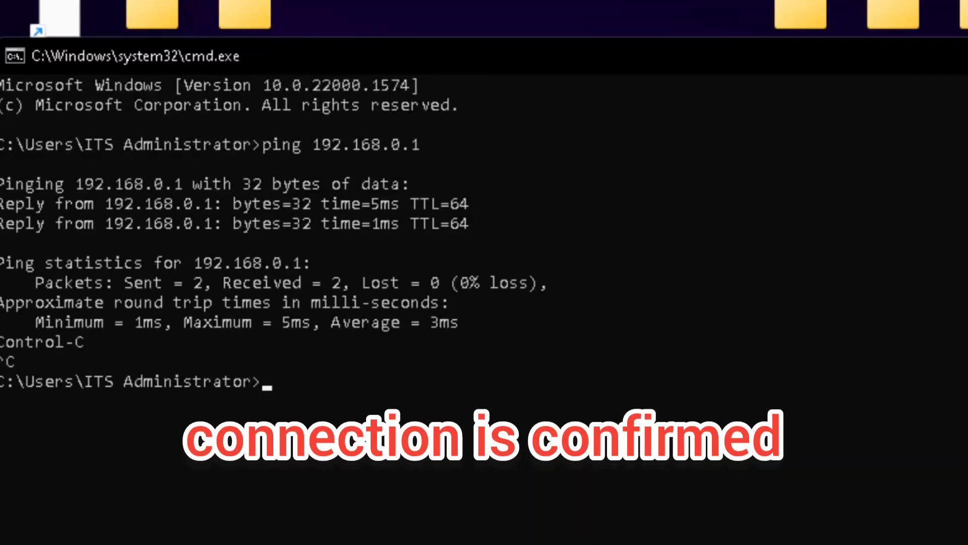
{"action": "type", "text": "exit"}
{"action": "key", "text": "Return"}
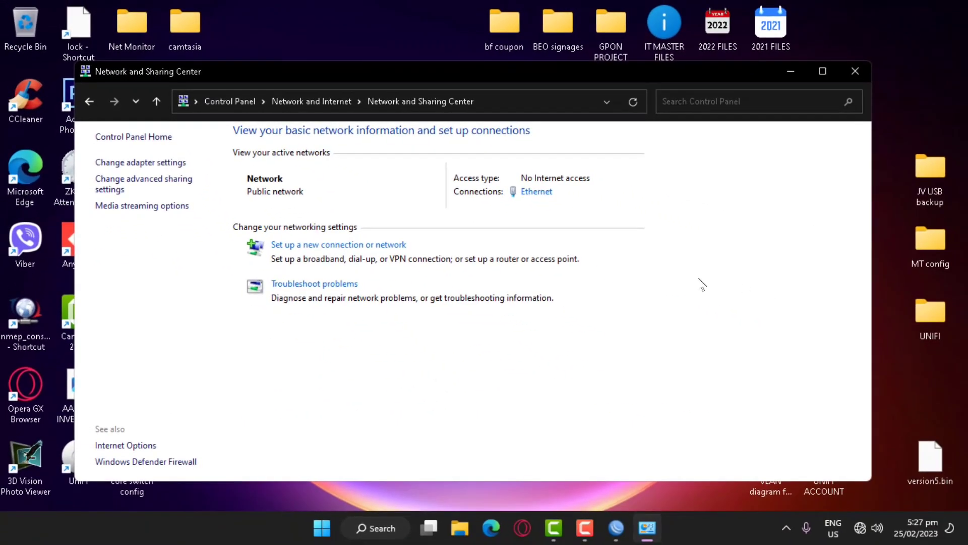
{"action": "left_click", "coordinate": [792, 70]}
{"action": "left_click", "coordinate": [491, 527]}
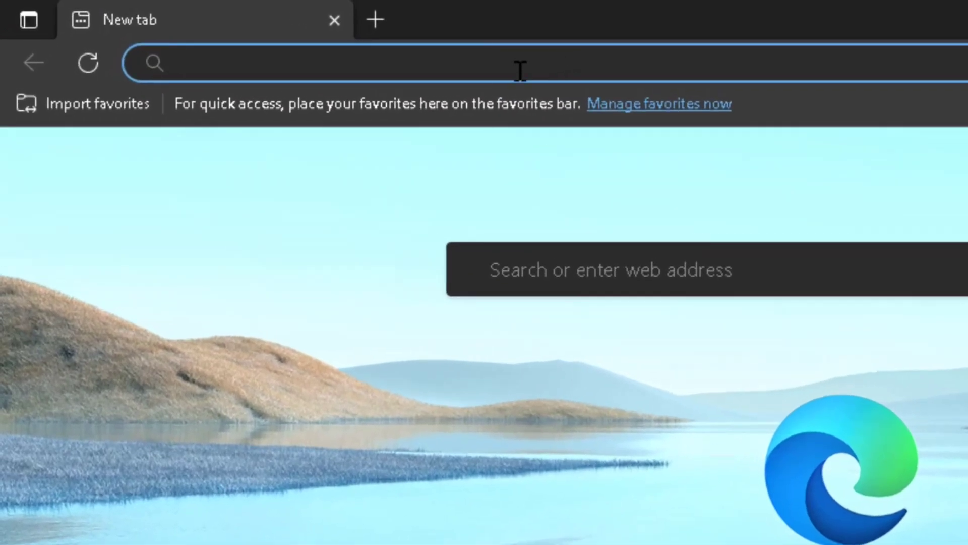
Log into the Tenda switch web UI at 192.168.0.1 with the administrator credentials
{"action": "type", "text": "192.168.0.1"}
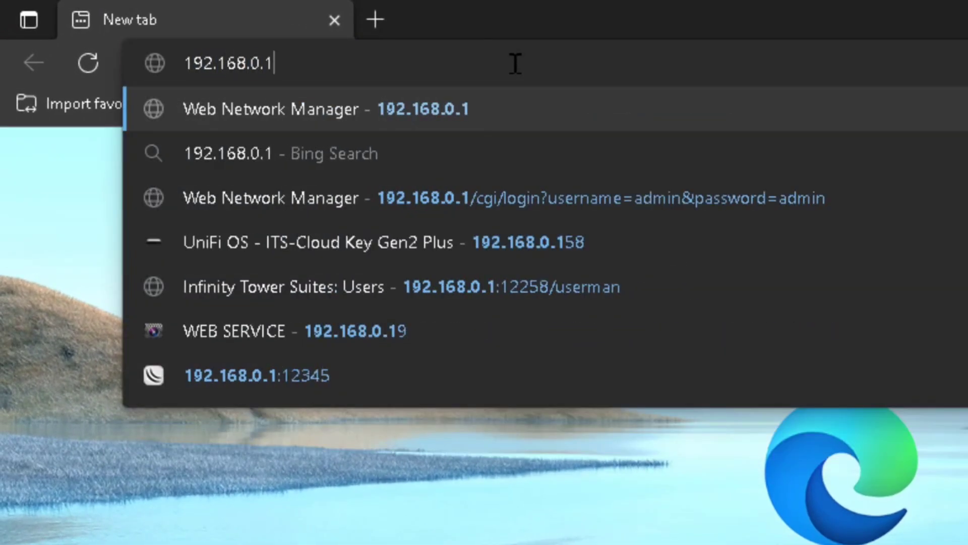
{"action": "key", "text": "Return"}
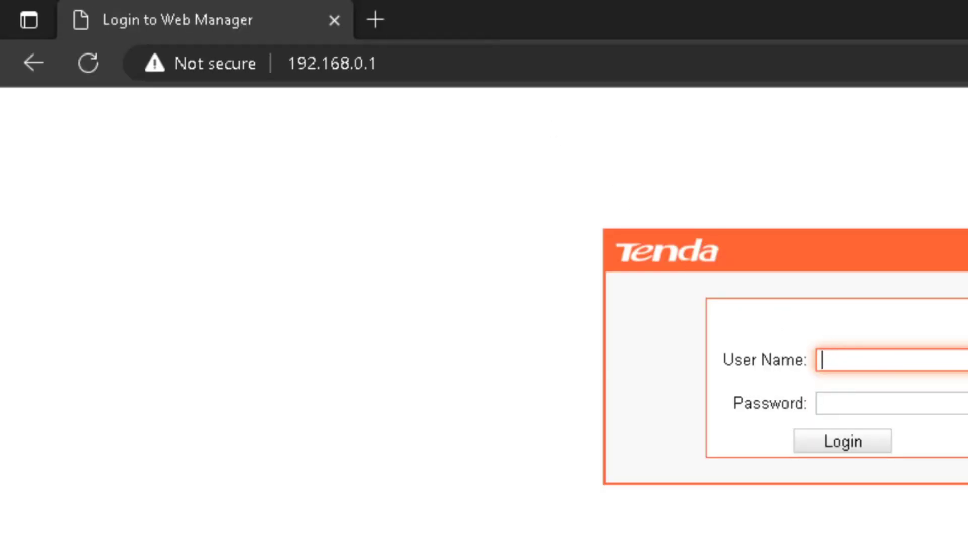
{"action": "type", "text": "admin"}
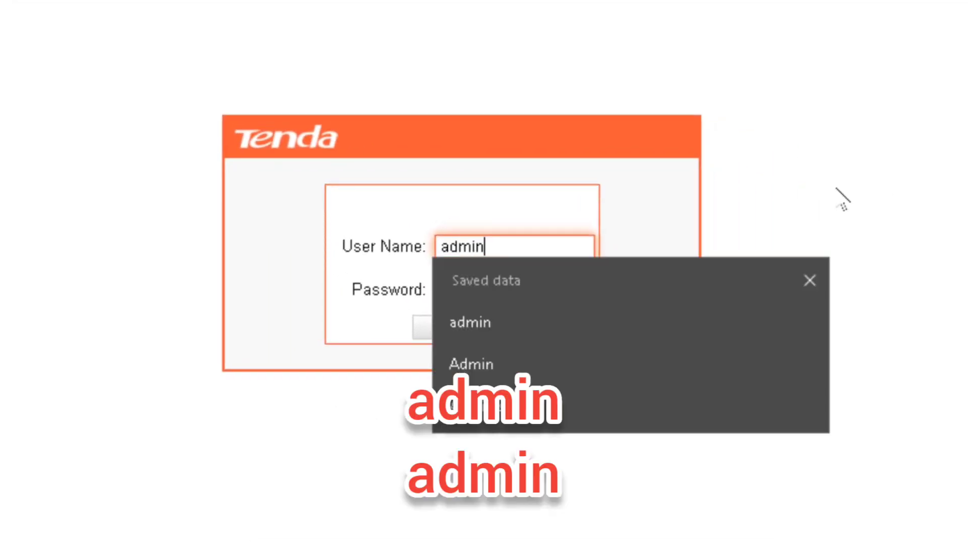
{"action": "key", "text": "Tab"}
{"action": "type", "text": "admin"}
{"action": "key", "text": "Return"}
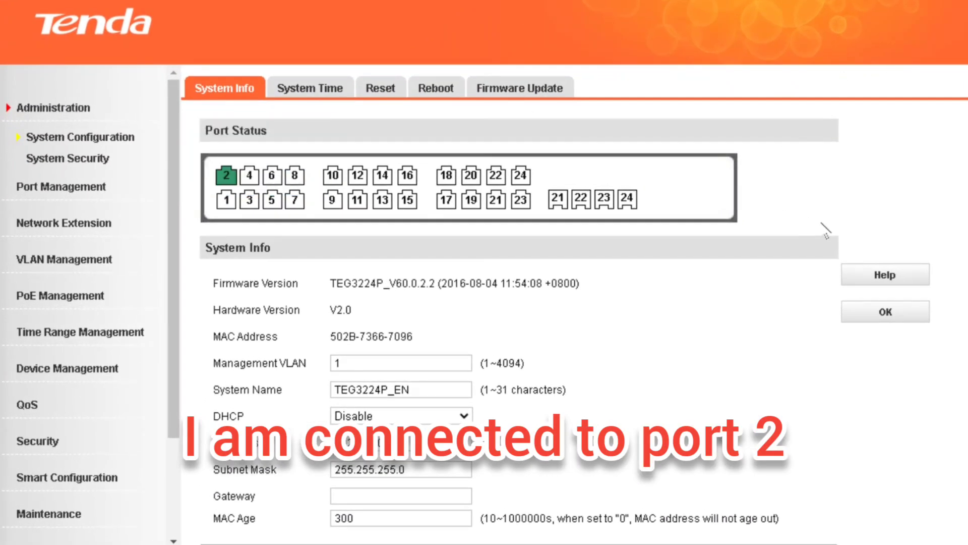
Check the system time page, then open the 802.1Q VLAN list showing only VLAN 1
{"action": "left_click", "coordinate": [293, 97]}
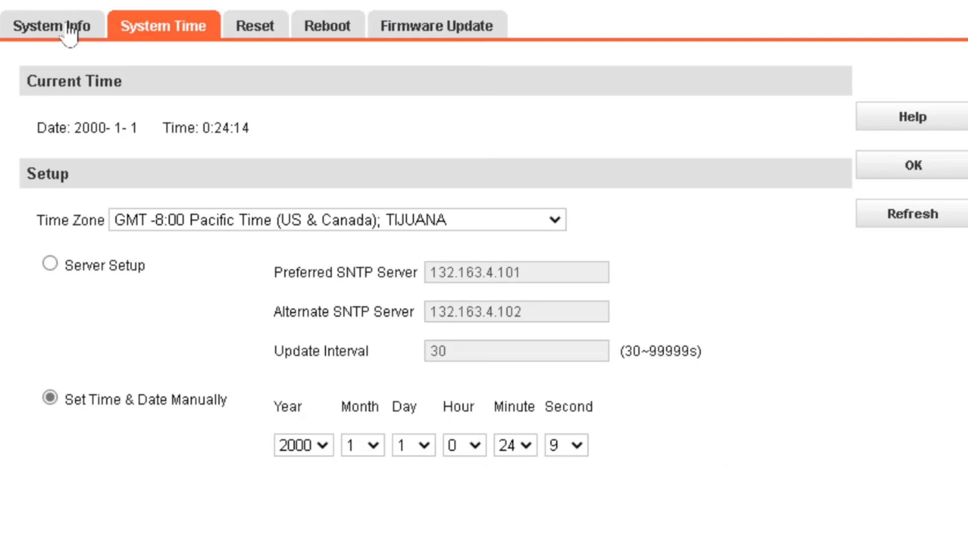
{"action": "left_click", "coordinate": [33, 22]}
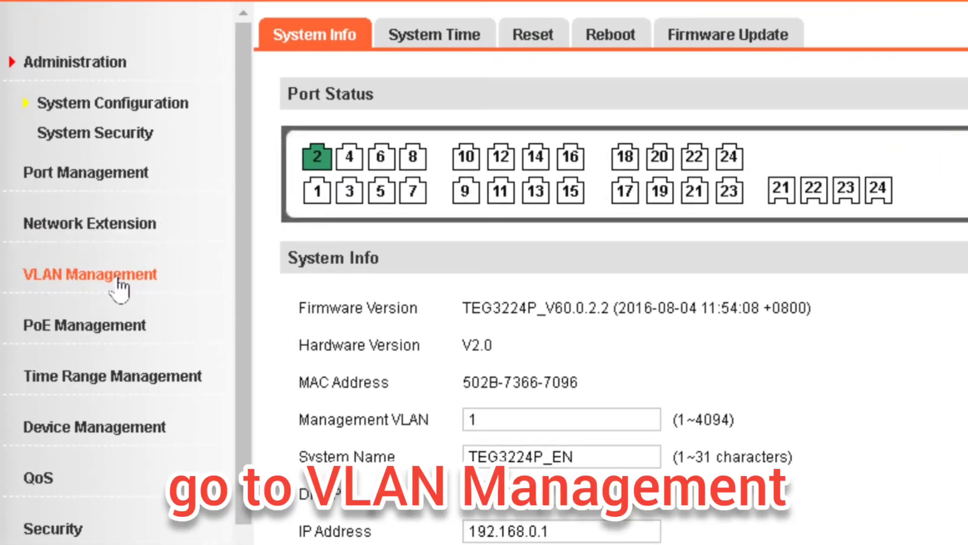
{"action": "left_click", "coordinate": [118, 283]}
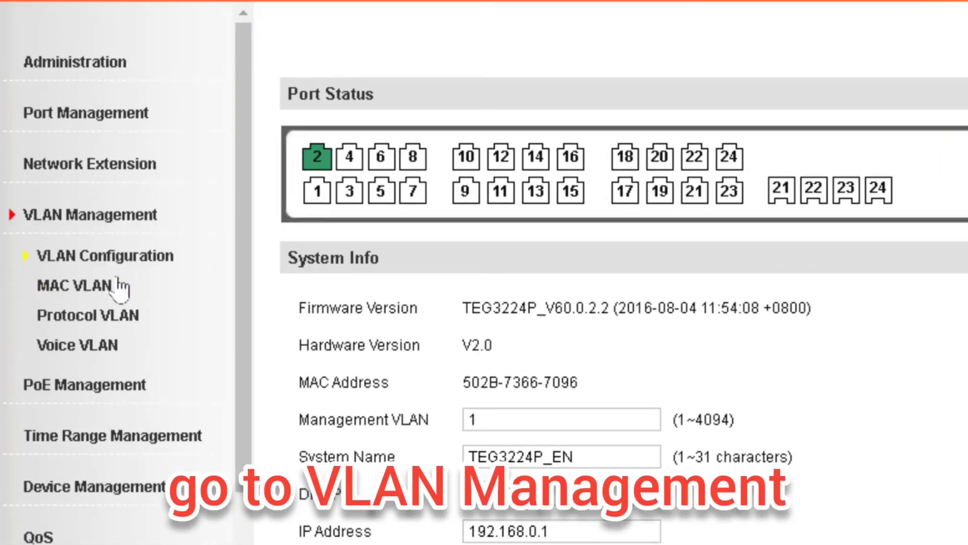
{"action": "left_click", "coordinate": [416, 34]}
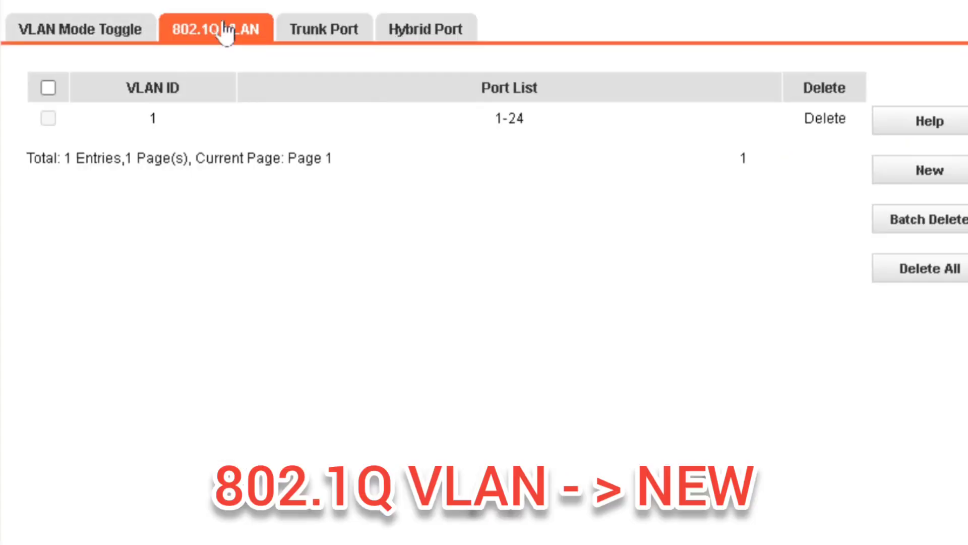
Create VLAN 99 with Port19 as its only member port
{"action": "left_click", "coordinate": [934, 177]}
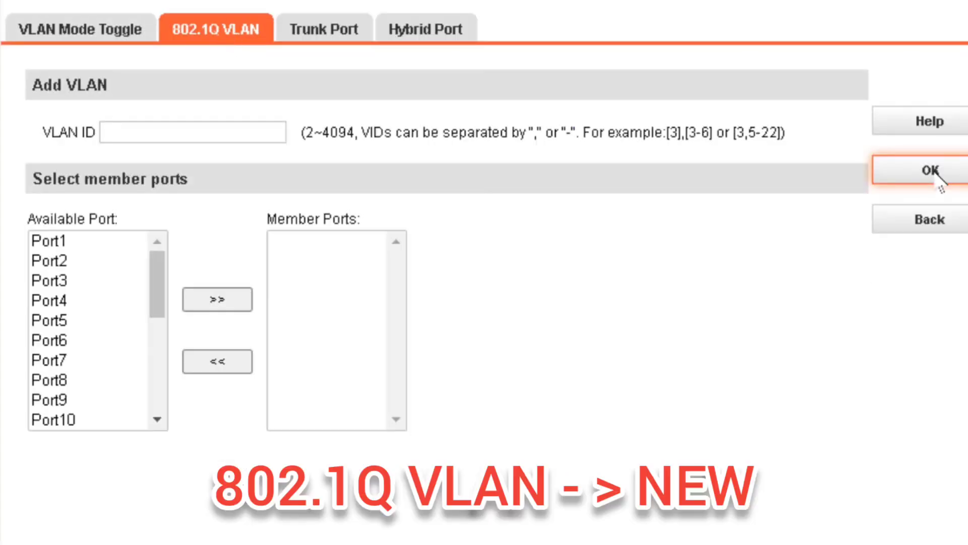
{"action": "left_click", "coordinate": [177, 132]}
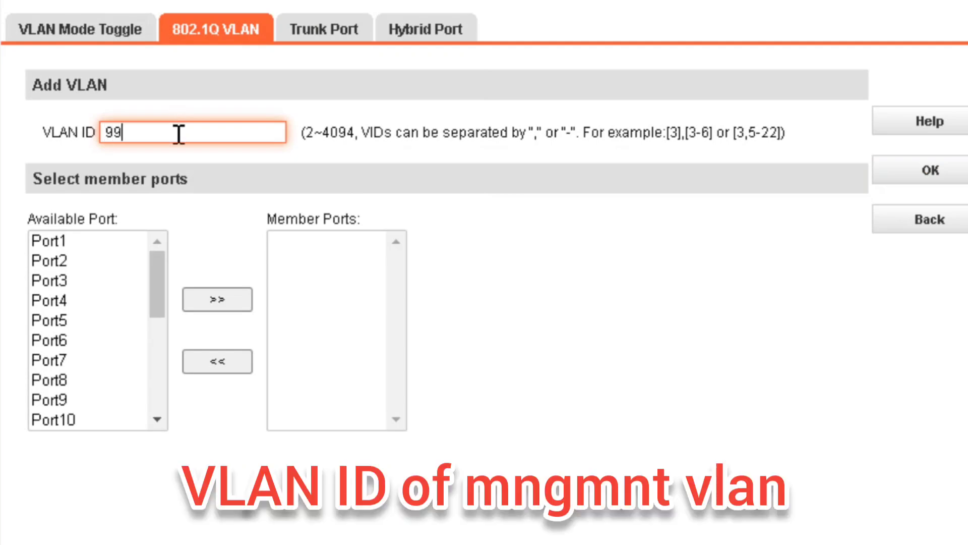
{"action": "left_click_drag", "start_coordinate": [156, 265], "coordinate": [160, 415]}
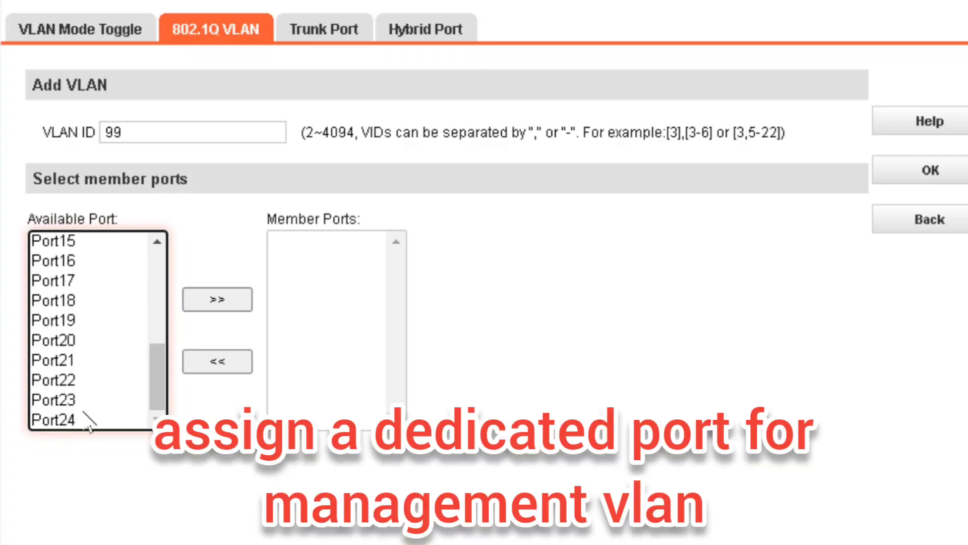
{"action": "left_click", "coordinate": [73, 327]}
{"action": "left_click", "coordinate": [222, 302]}
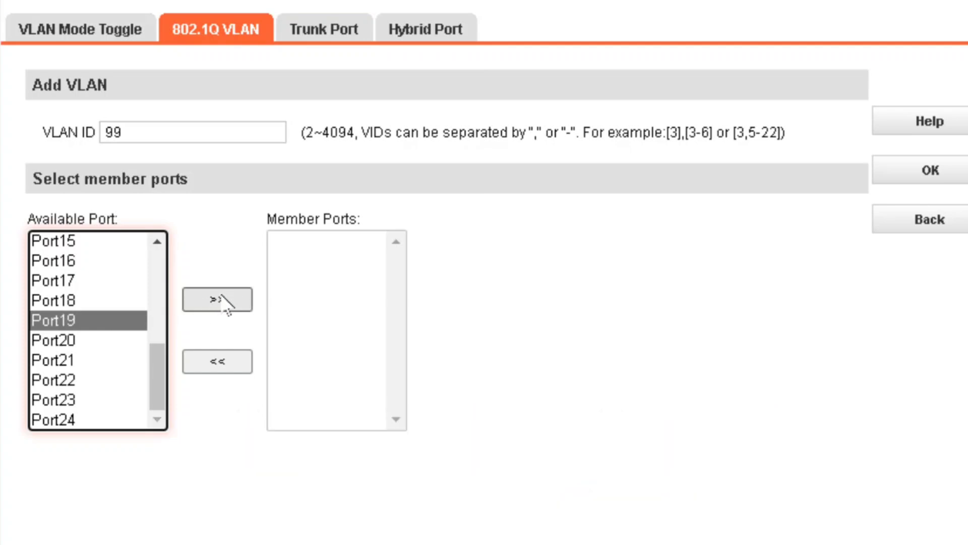
{"action": "left_click", "coordinate": [153, 301]}
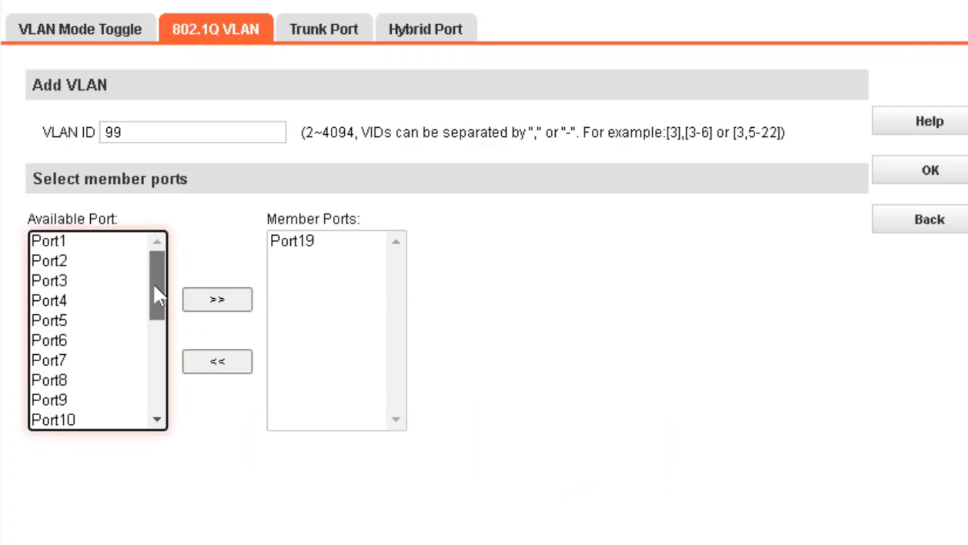
{"action": "left_click", "coordinate": [913, 184]}
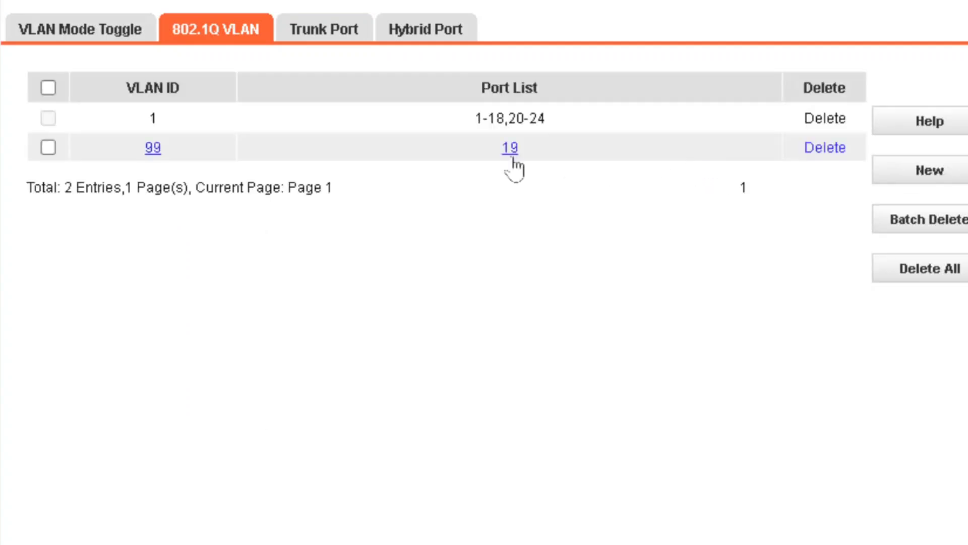
Create VLAN 10 with Port17 as its member port
{"action": "left_click", "coordinate": [946, 177]}
{"action": "left_click", "coordinate": [210, 134]}
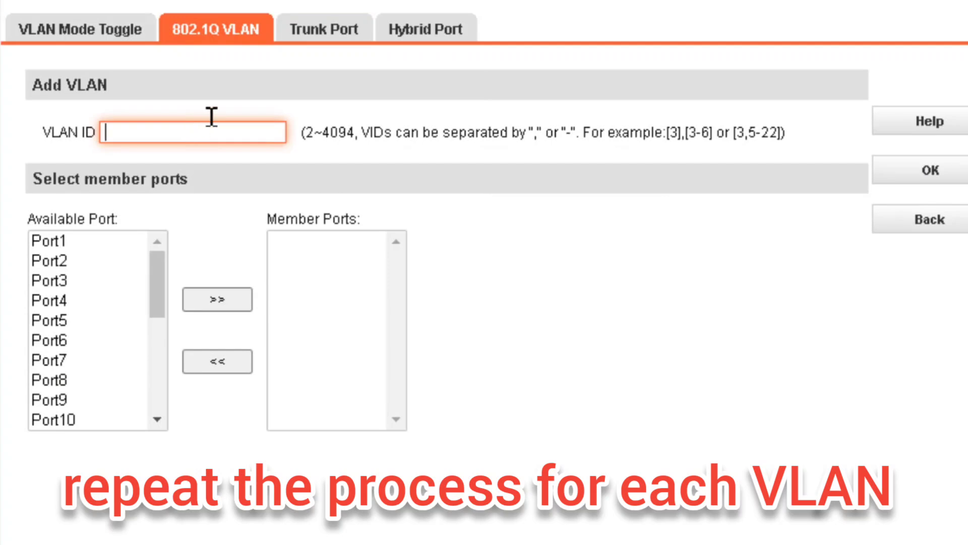
{"action": "left_click_drag", "start_coordinate": [153, 280], "coordinate": [151, 353]}
{"action": "left_click", "coordinate": [73, 342]}
{"action": "left_click", "coordinate": [225, 303]}
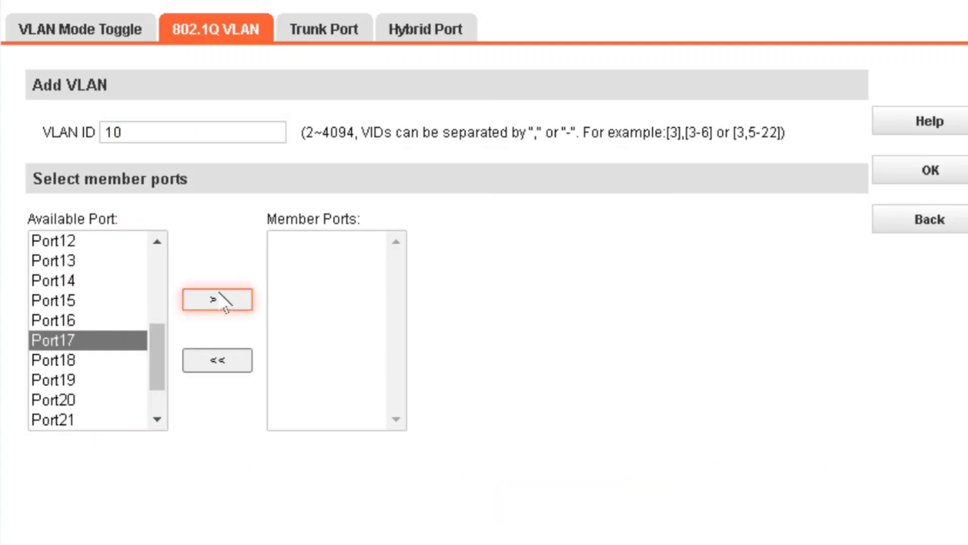
{"action": "left_click", "coordinate": [920, 175]}
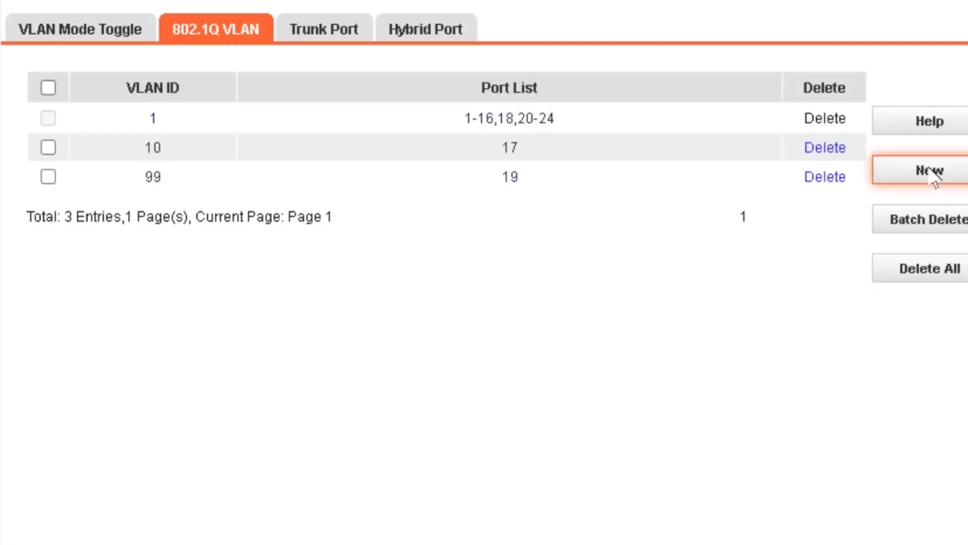
Create VLAN 30 with Port18 as its member port
{"action": "left_click", "coordinate": [930, 171]}
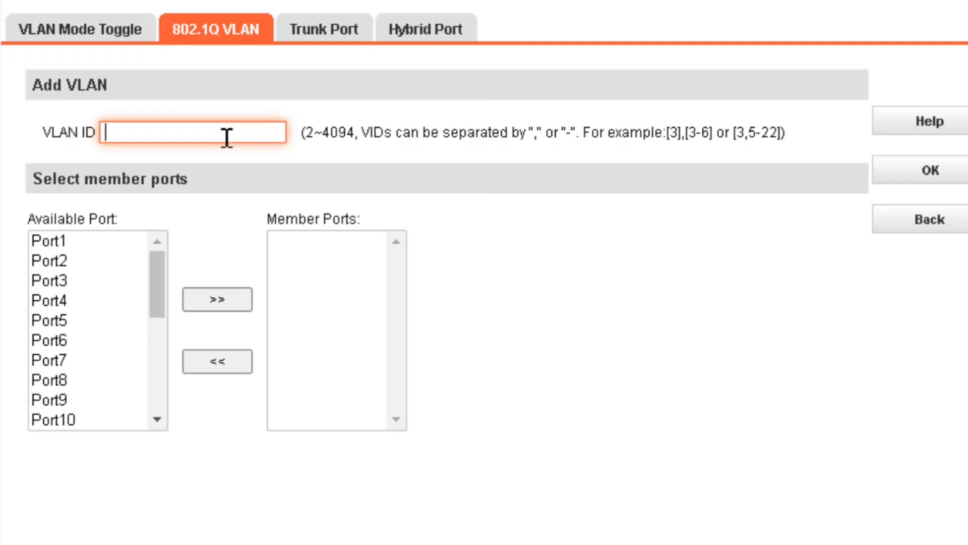
{"action": "type", "text": "30"}
{"action": "left_click_drag", "start_coordinate": [158, 288], "coordinate": [146, 374]}
{"action": "left_click", "coordinate": [76, 359]}
{"action": "left_click", "coordinate": [218, 302]}
{"action": "left_click", "coordinate": [930, 170]}
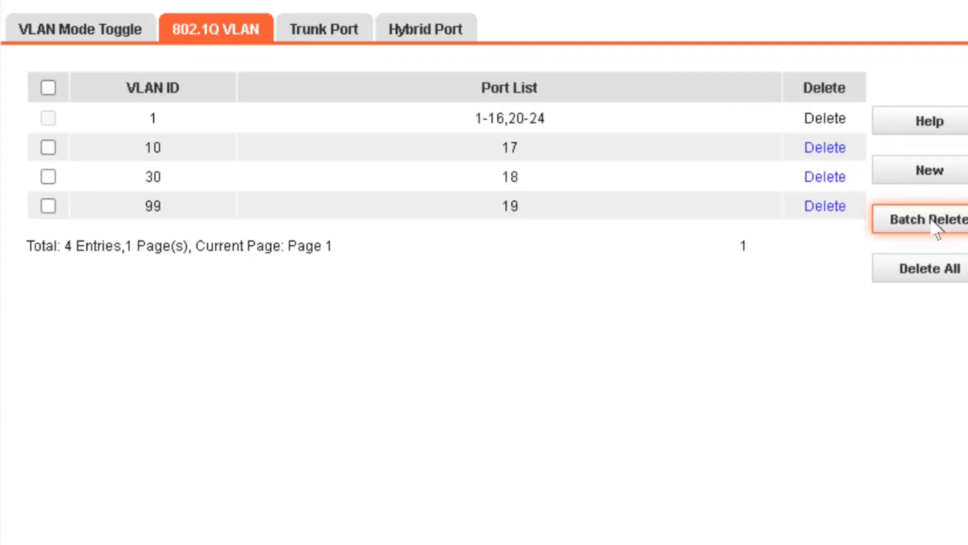
Create VLAN 20 with Port20 as its member port
{"action": "left_click", "coordinate": [933, 179]}
{"action": "left_click", "coordinate": [183, 130]}
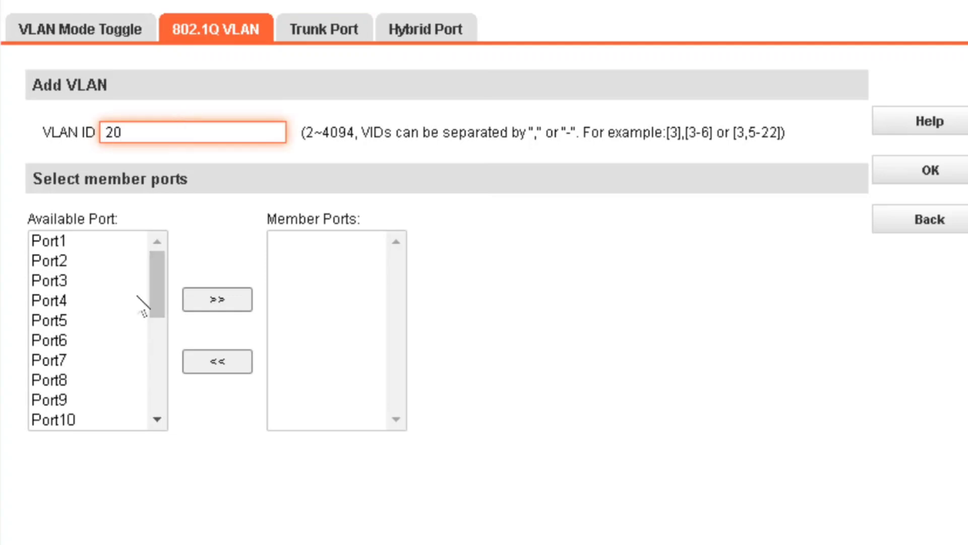
{"action": "left_click_drag", "start_coordinate": [157, 298], "coordinate": [155, 379]}
{"action": "left_click", "coordinate": [48, 378]}
{"action": "left_click", "coordinate": [217, 299]}
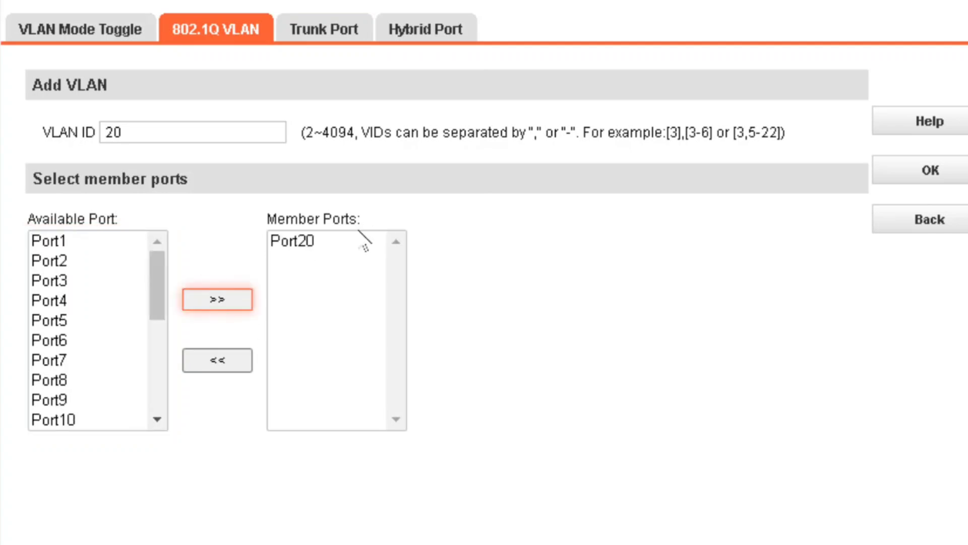
{"action": "left_click", "coordinate": [325, 244]}
{"action": "left_click", "coordinate": [880, 179]}
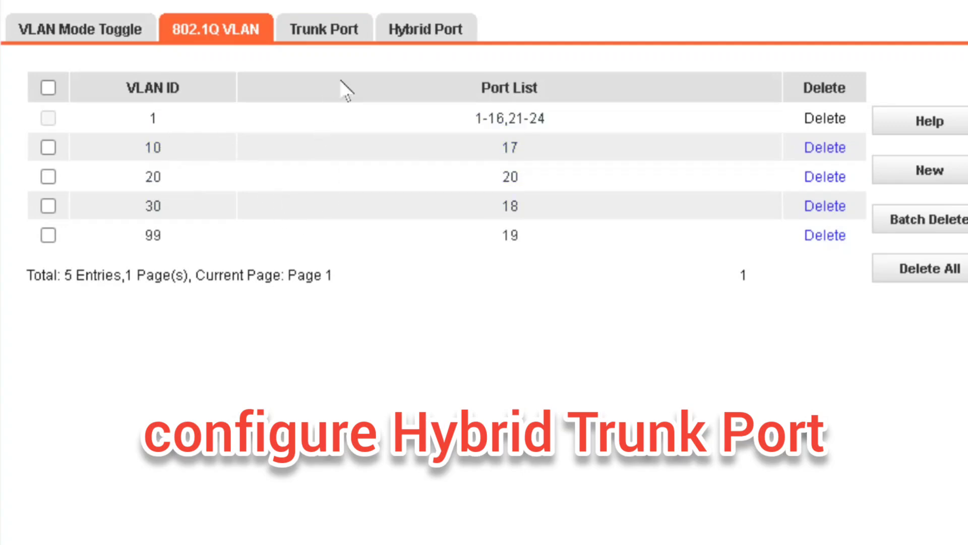
{"action": "left_click", "coordinate": [412, 36]}
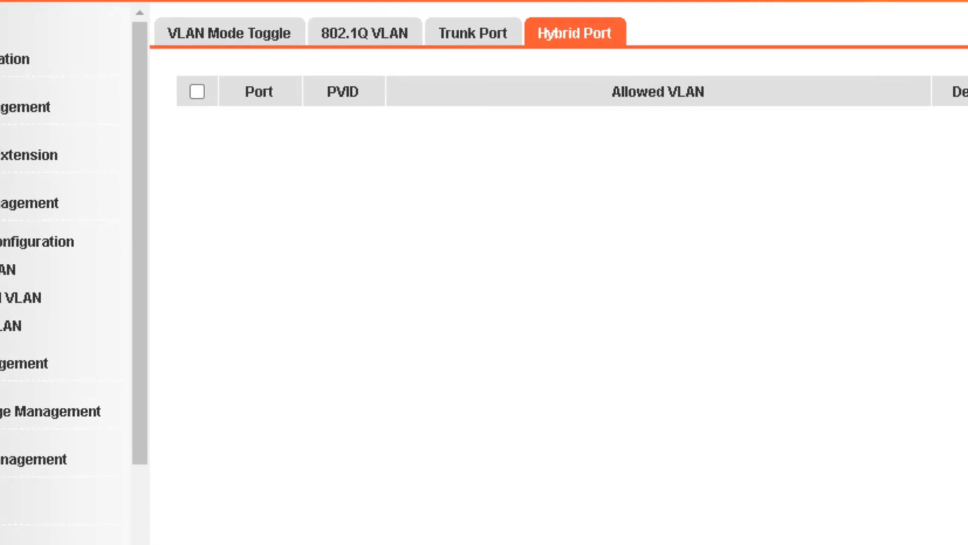
Add port 24 as a hybrid port with PVID 99, tagged VLANs 1,10,20,30, untagged 99
{"action": "left_click", "coordinate": [938, 165]}
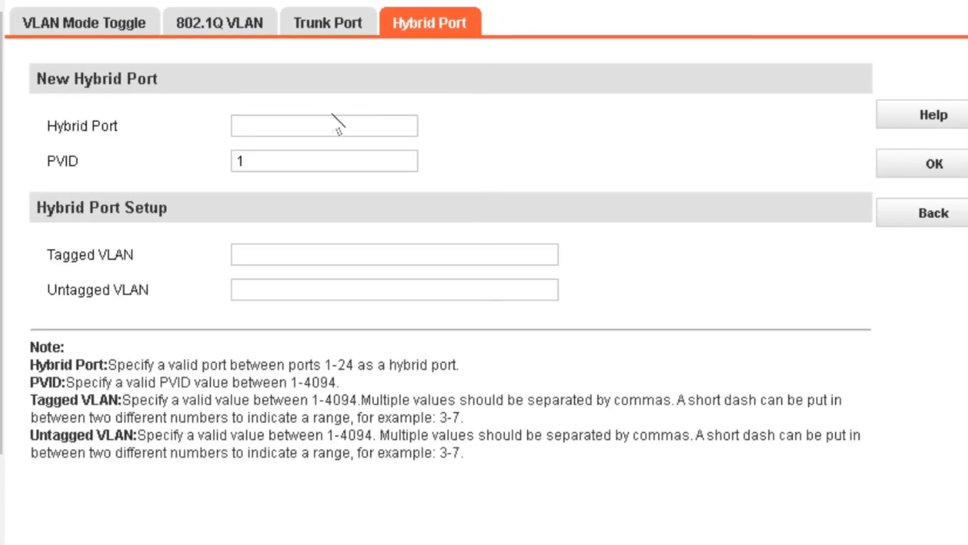
{"action": "left_click", "coordinate": [318, 125]}
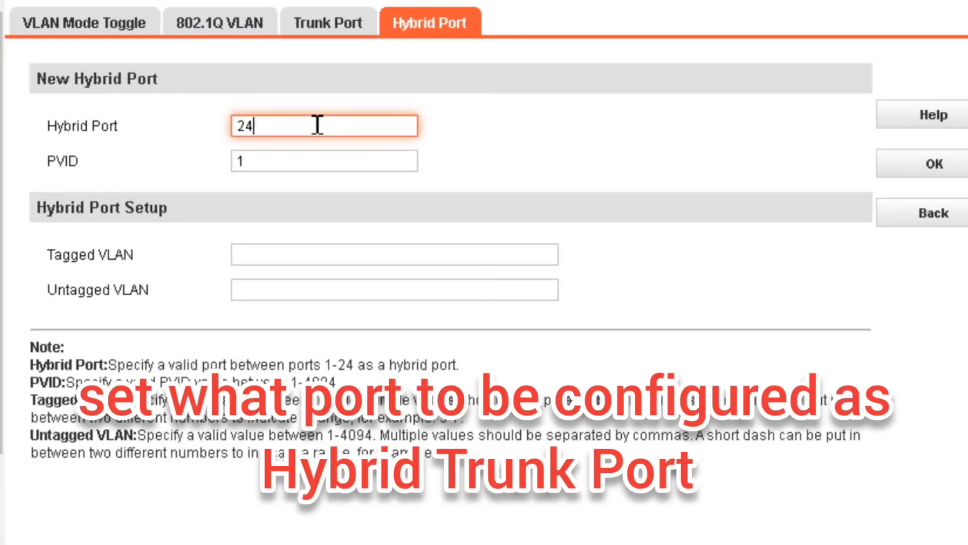
{"action": "left_click", "coordinate": [297, 157]}
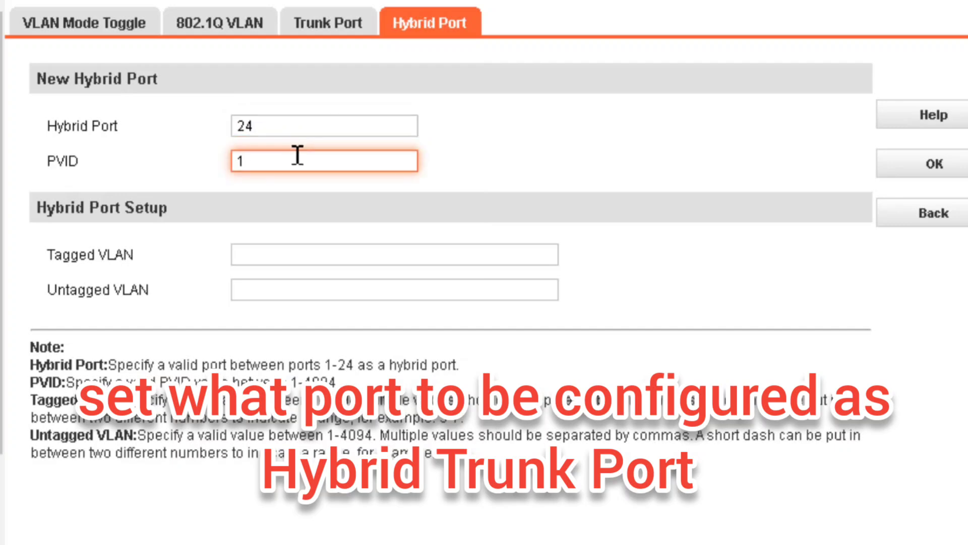
{"action": "type", "text": "99"}
{"action": "left_click", "coordinate": [330, 252]}
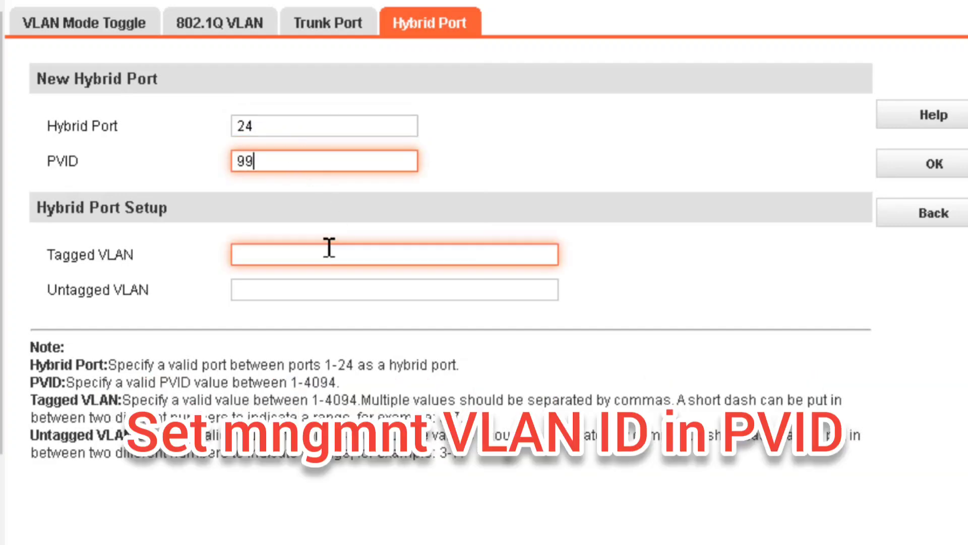
{"action": "left_click", "coordinate": [334, 248]}
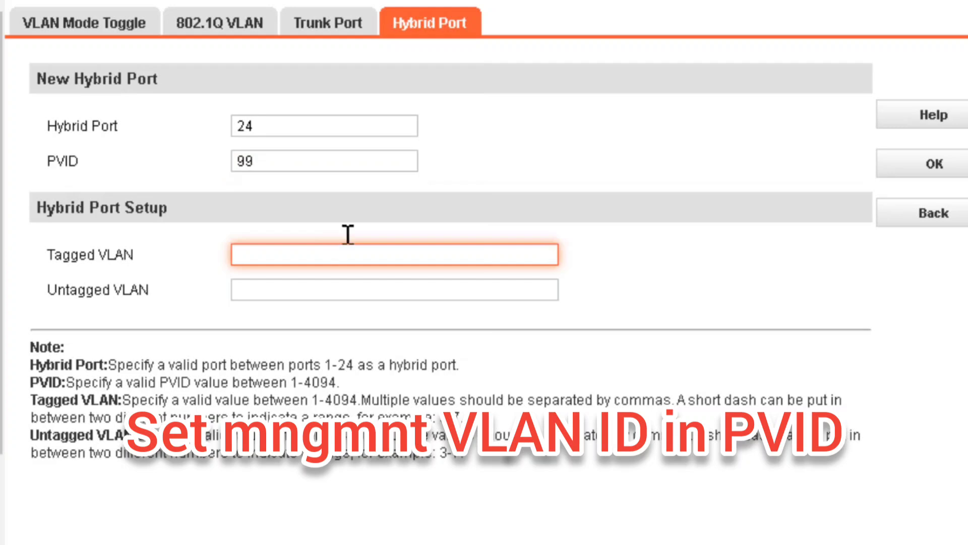
{"action": "type", "text": "1,10,20,30"}
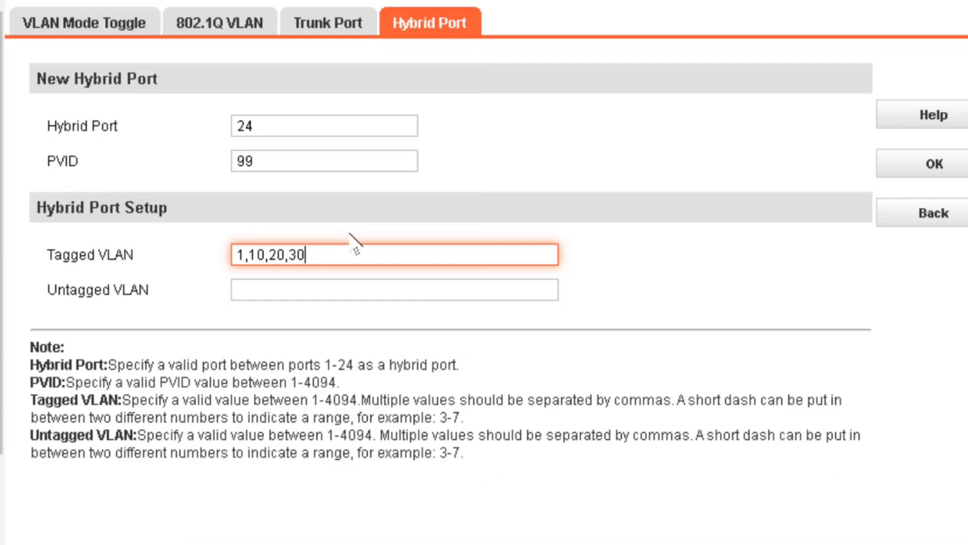
{"action": "left_click", "coordinate": [377, 280]}
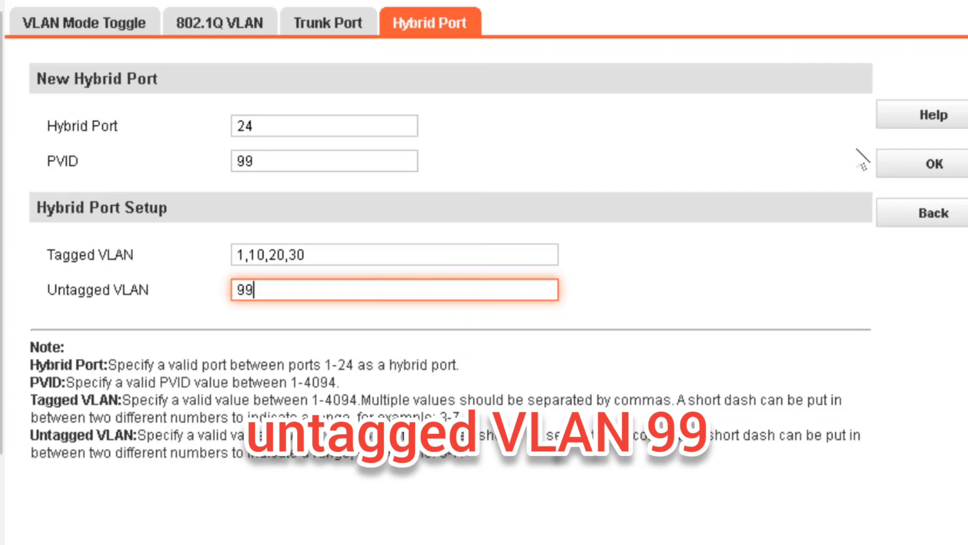
{"action": "left_click", "coordinate": [923, 165]}
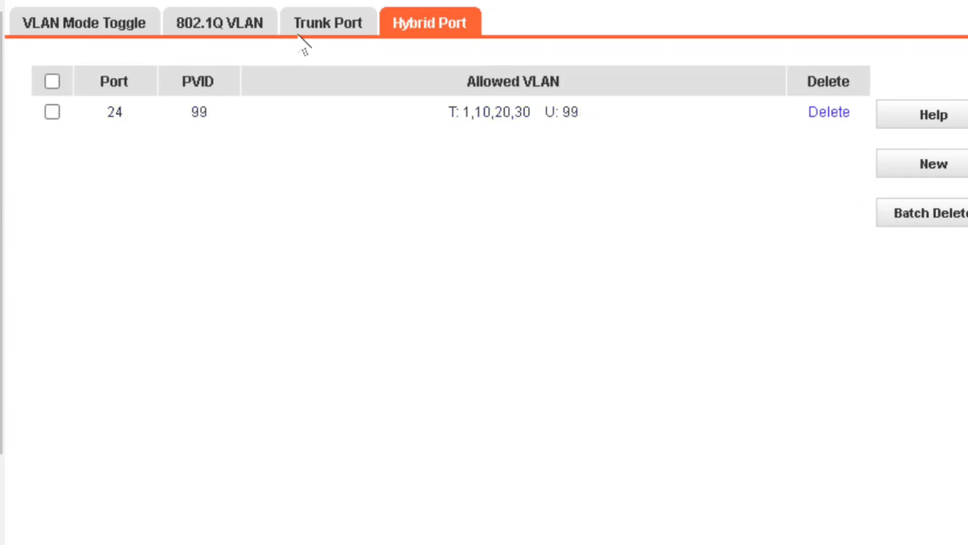
Check the trunk and VLAN lists to confirm port 24 joins every VLAN
{"action": "left_click", "coordinate": [326, 25]}
{"action": "left_click", "coordinate": [245, 26]}
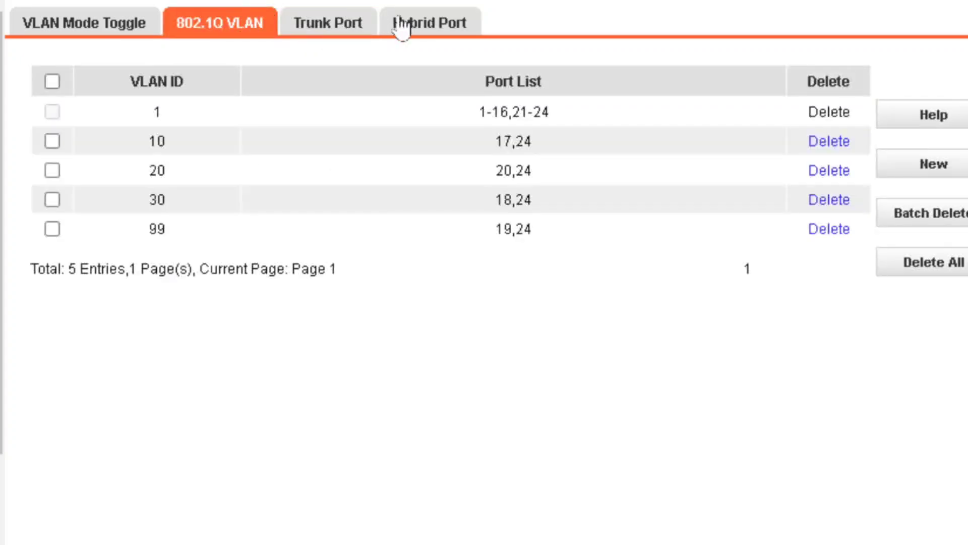
{"action": "left_click", "coordinate": [449, 30]}
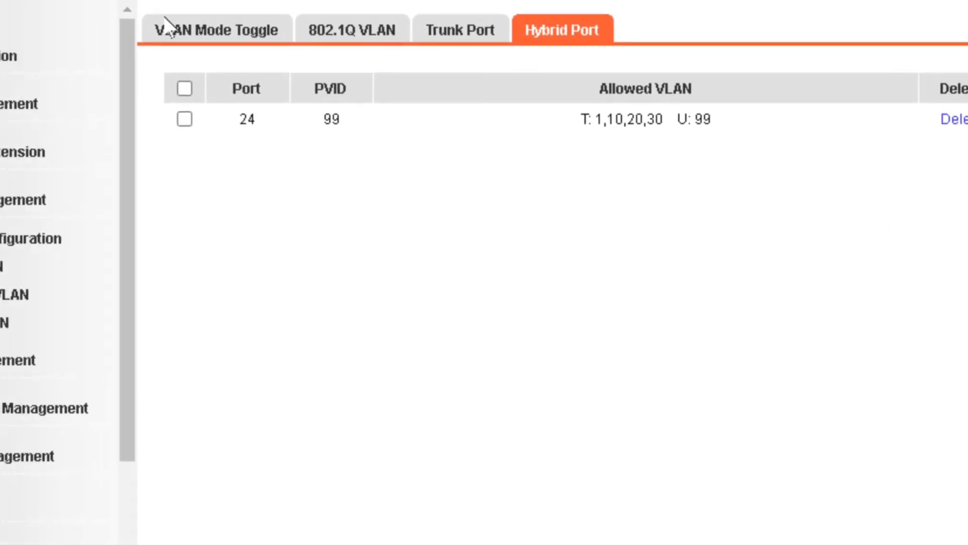
{"action": "left_click", "coordinate": [100, 202]}
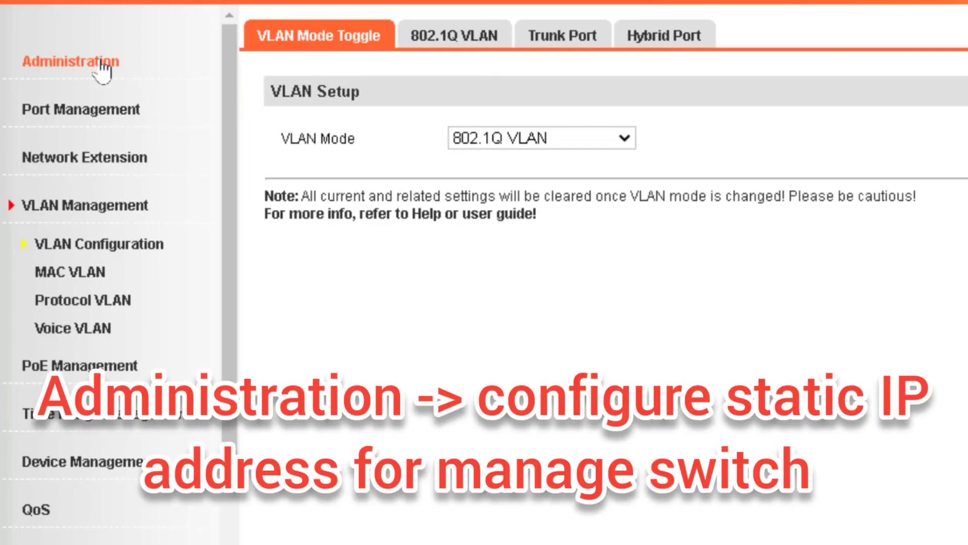
In System Info, set Management VLAN to 99 and the system name to TENDA-MGMNT-SWITCH
{"action": "left_click", "coordinate": [102, 65]}
{"action": "mouse_move", "coordinate": [299, 157]}
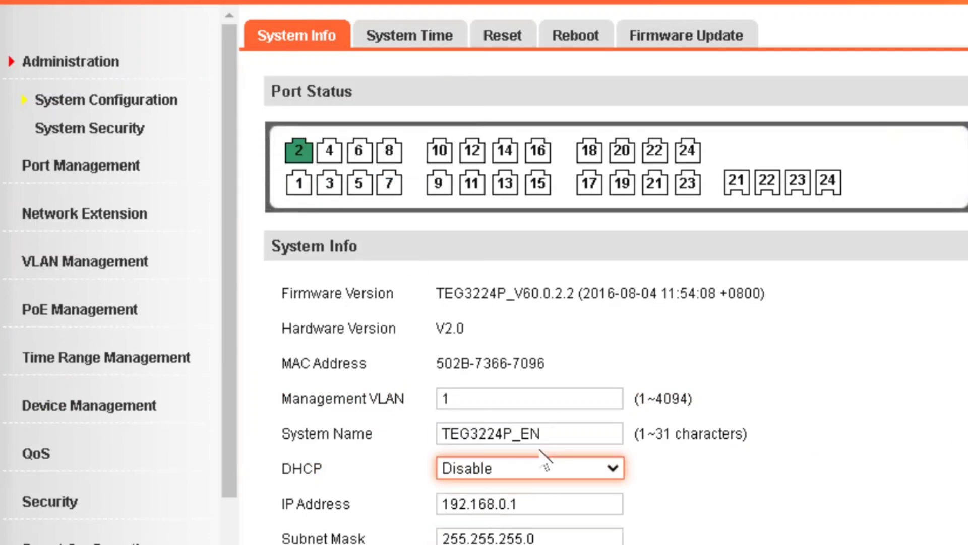
{"action": "left_click", "coordinate": [539, 403]}
{"action": "key", "text": "BackSpace"}
{"action": "type", "text": "99"}
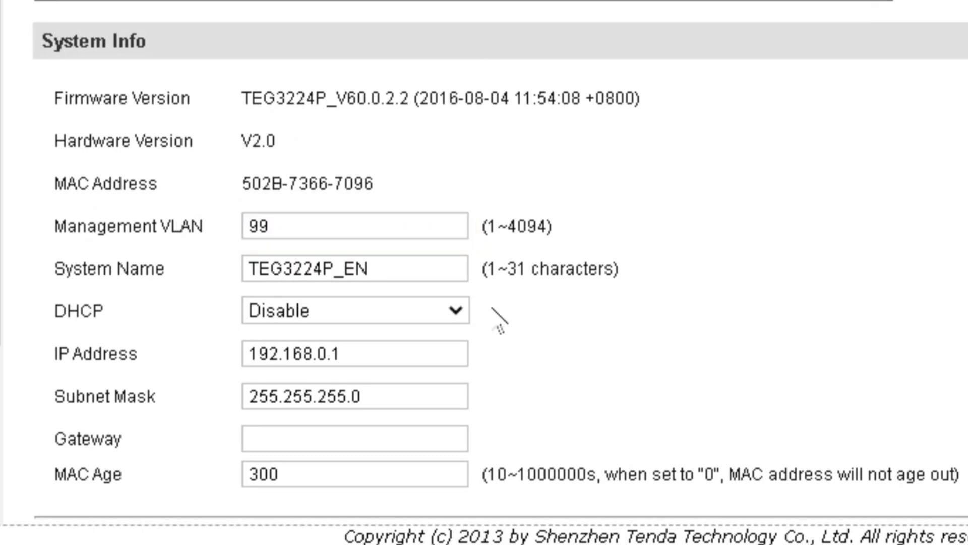
{"action": "double_click", "coordinate": [414, 258]}
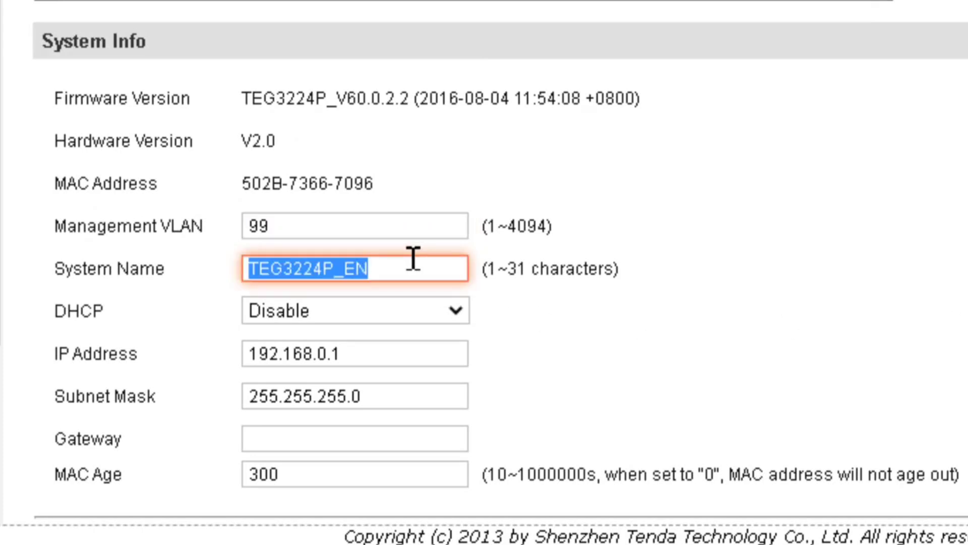
{"action": "type", "text": "TENDA-"}
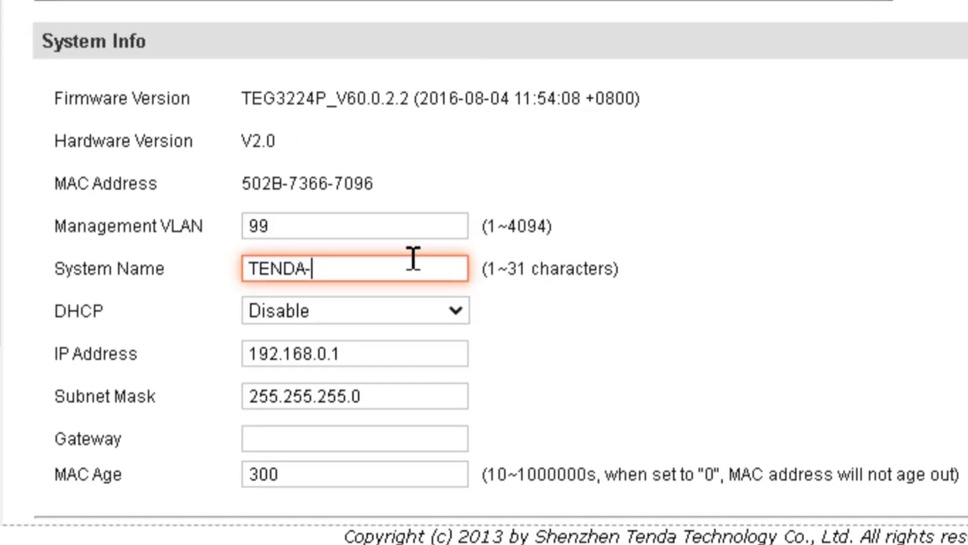
{"action": "type", "text": "MGMNT-SWITCH"}
Apply switch IP 172.16.99.8, gateway 172.16.99.1 and MAC Age 0
{"action": "left_click", "coordinate": [426, 391]}
{"action": "left_click", "coordinate": [419, 359]}
{"action": "key", "text": "BackSpace"}
{"action": "key", "text": "BackSpace"}
{"action": "key", "text": "BackSpace"}
{"action": "key", "text": "BackSpace"}
{"action": "key", "text": "BackSpace"}
{"action": "key", "text": "BackSpace"}
{"action": "key", "text": "BackSpace"}
{"action": "key", "text": "BackSpace"}
{"action": "key", "text": "BackSpace"}
{"action": "key", "text": "BackSpace"}
{"action": "key", "text": "BackSpace"}
{"action": "type", "text": "172.16.99.8"}
{"action": "left_click", "coordinate": [397, 438]}
{"action": "type", "text": "172.16.99.1"}
{"action": "left_click", "coordinate": [377, 478]}
{"action": "key", "text": "BackSpace"}
{"action": "key", "text": "BackSpace"}
{"action": "key", "text": "BackSpace"}
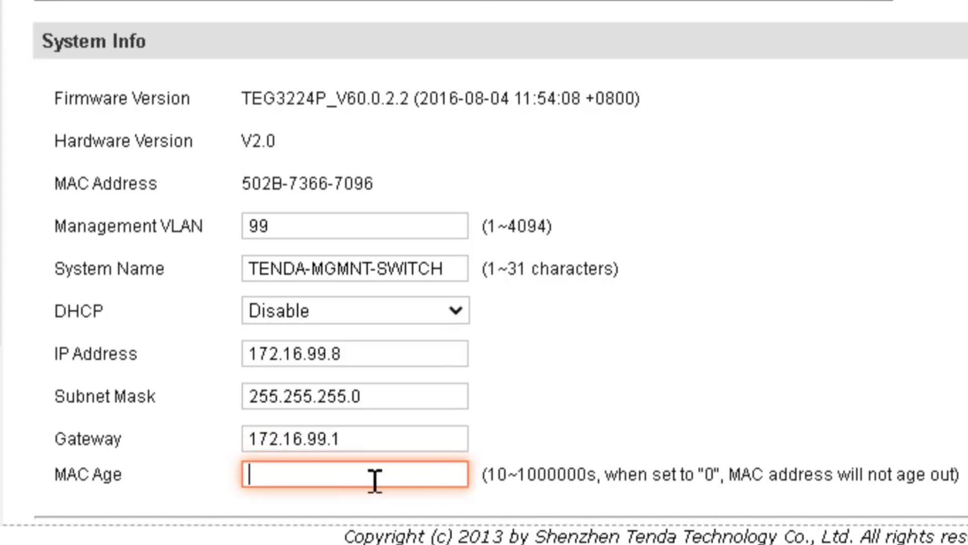
{"action": "type", "text": "0"}
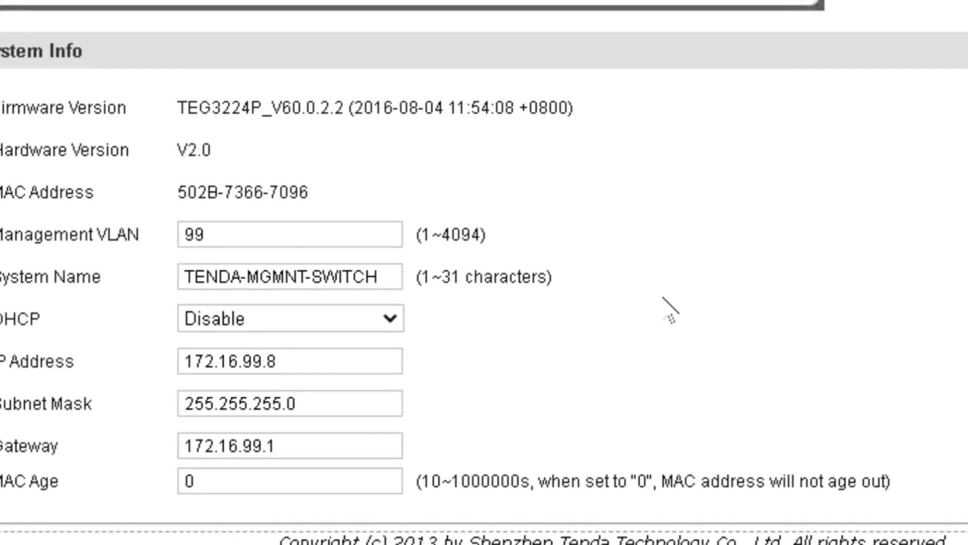
{"action": "left_click", "coordinate": [967, 156]}
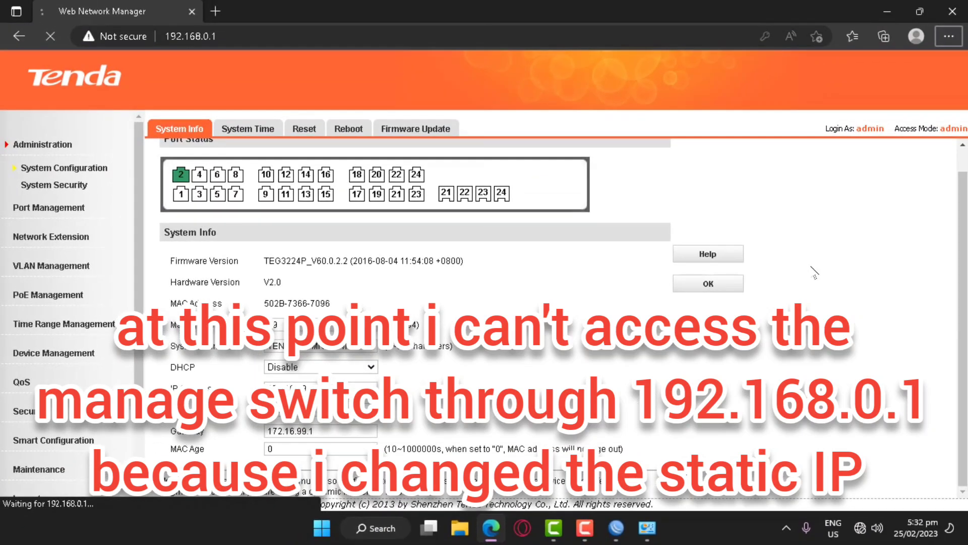
From a Command Prompt, ping the switch's old address 192.168.0.1 and stop it
{"action": "key", "text": "super+r"}
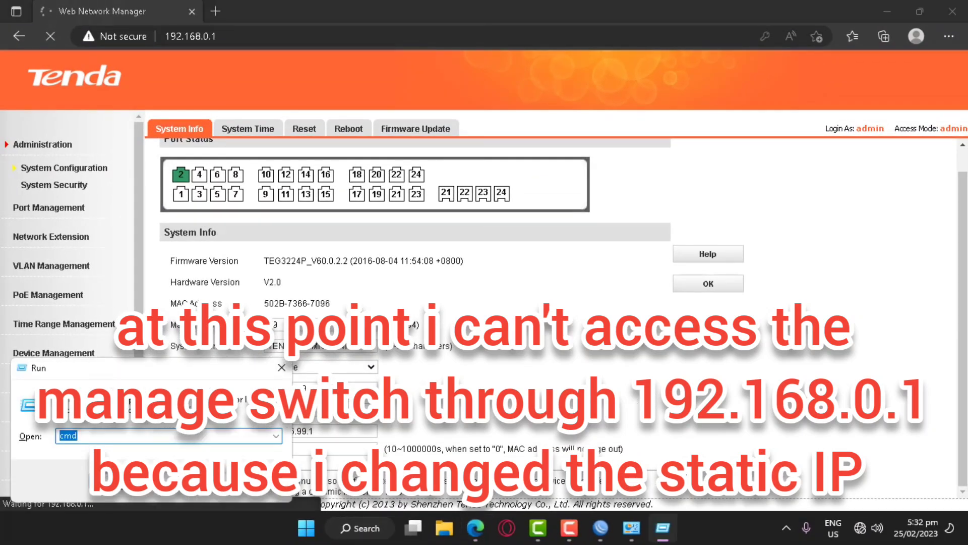
{"action": "type", "text": "cmd"}
{"action": "key", "text": "Return"}
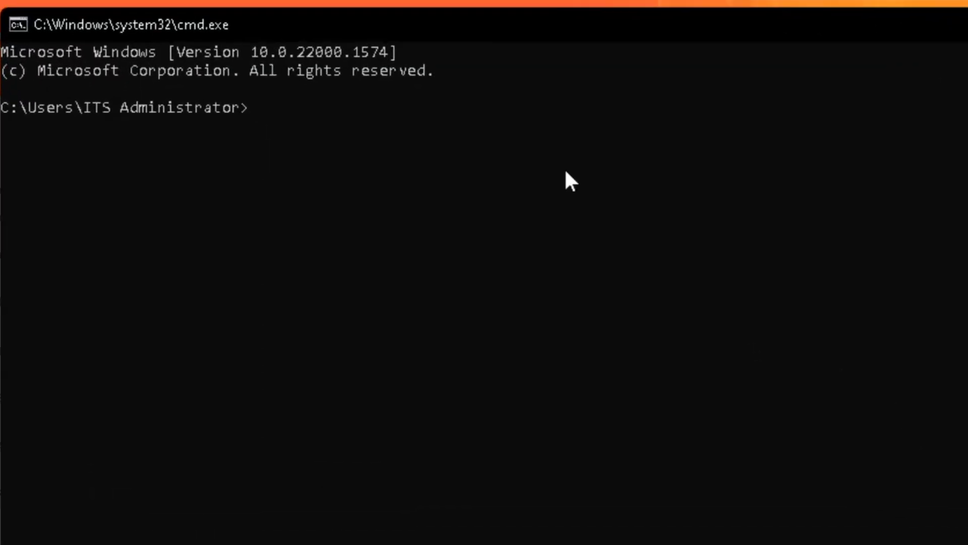
{"action": "type", "text": "ping 192.168.0.1"}
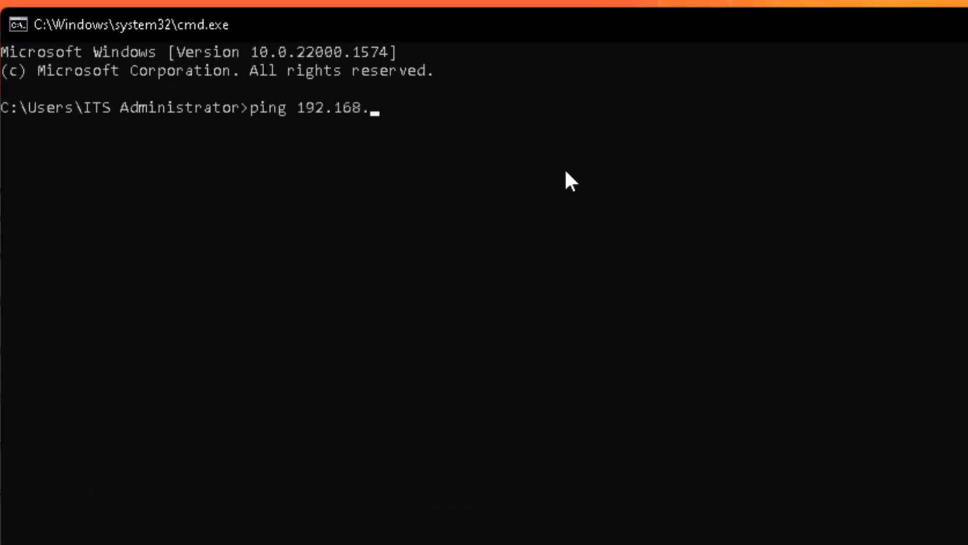
{"action": "key", "text": "Return"}
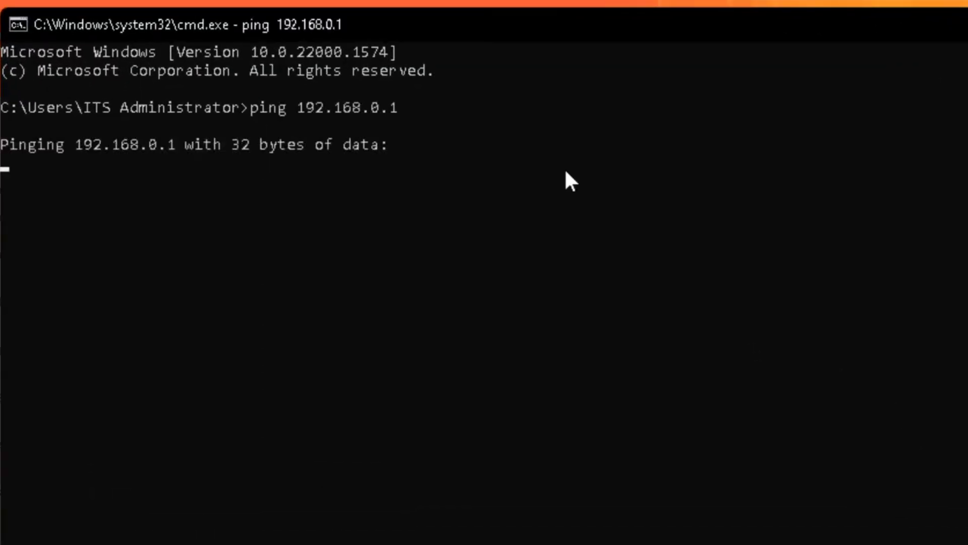
{"action": "key", "text": "ctrl+c"}
Ping the switch's new address 172.16.99.8 and stop it
{"action": "key", "text": "Up"}
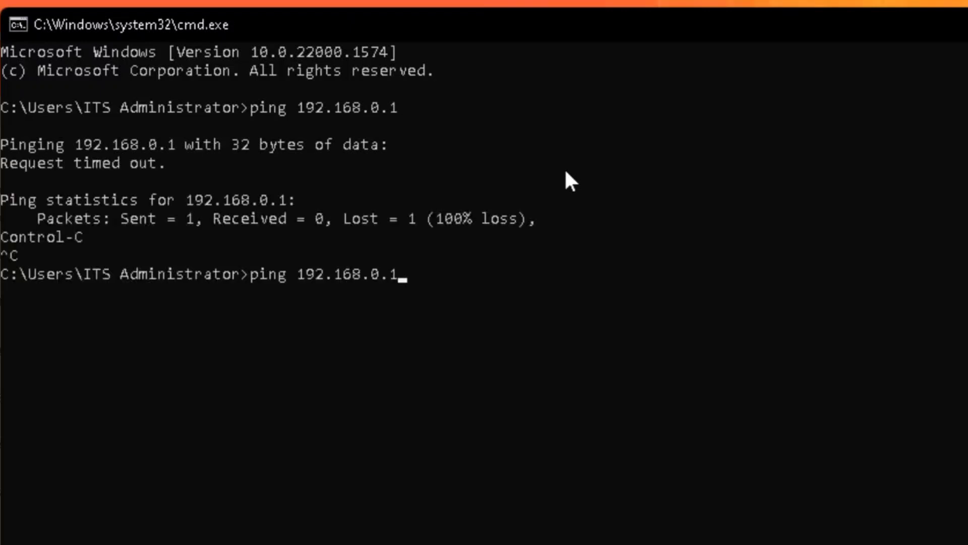
{"action": "key", "text": "BackSpace"}
{"action": "key", "text": "BackSpace"}
{"action": "key", "text": "BackSpace"}
{"action": "key", "text": "BackSpace"}
{"action": "key", "text": "BackSpace"}
{"action": "key", "text": "BackSpace"}
{"action": "key", "text": "BackSpace"}
{"action": "key", "text": "BackSpace"}
{"action": "key", "text": "BackSpace"}
{"action": "key", "text": "BackSpace"}
{"action": "key", "text": "BackSpace"}
{"action": "type", "text": "172.16.99.8"}
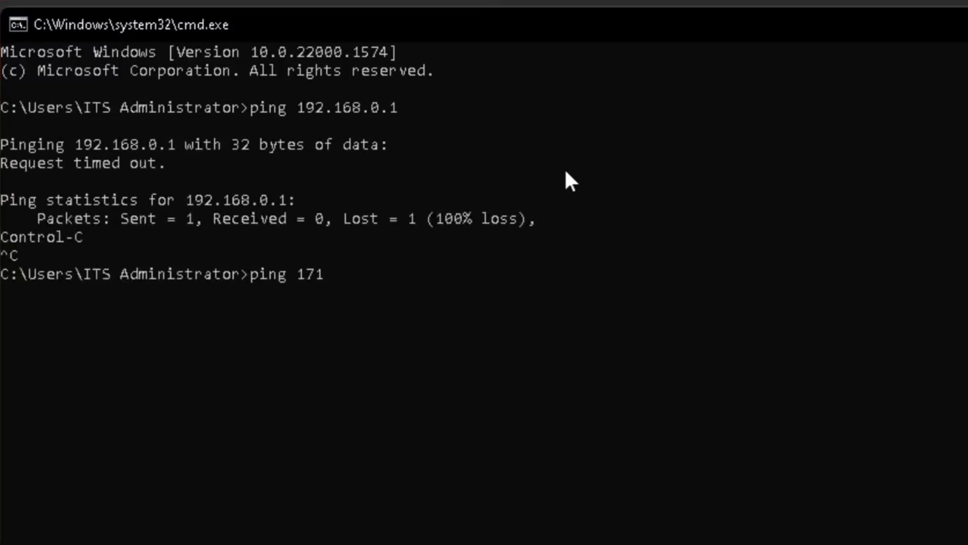
{"action": "key", "text": "Return"}
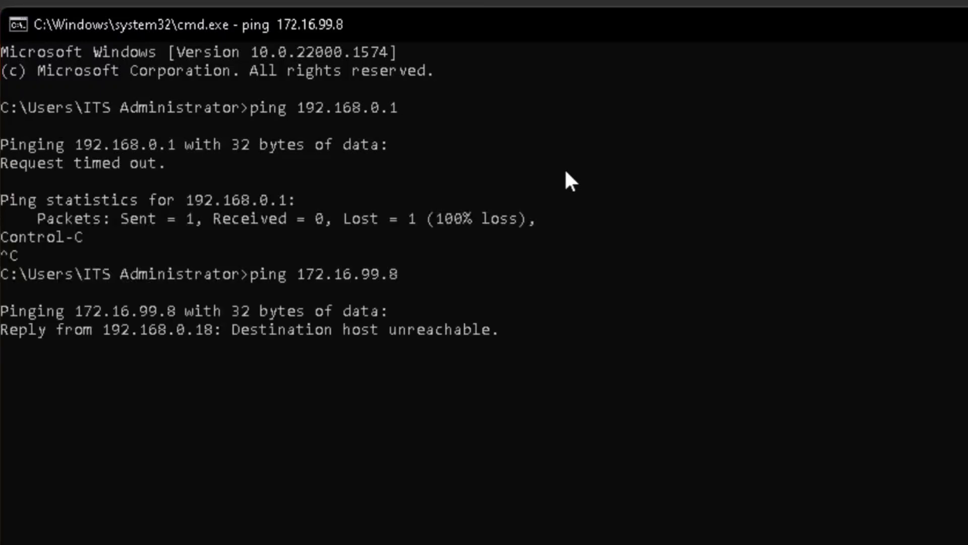
{"action": "key", "text": "ctrl+c"}
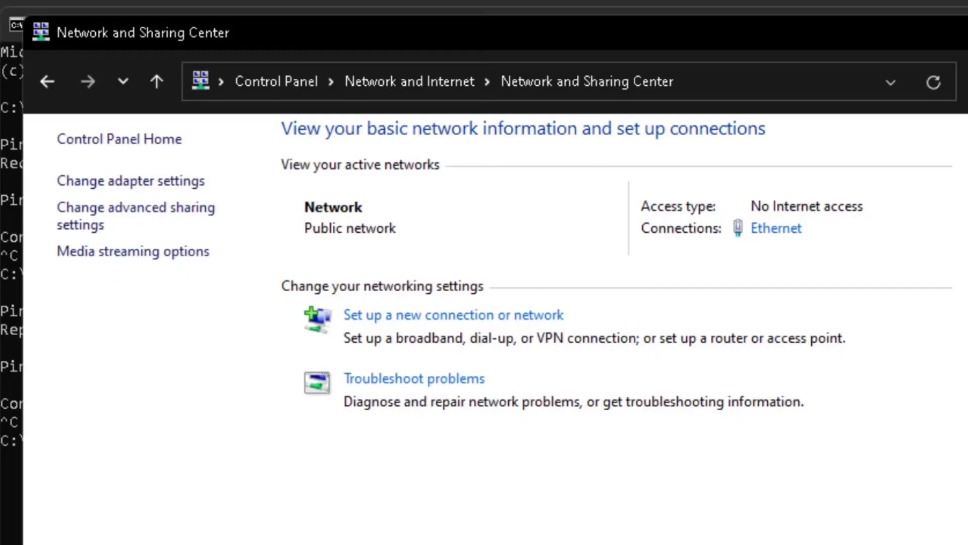
Give the Ethernet adapter static IPv4 172.16.99.18, mask 255.255.255.0, gateway 172.16.99.1
{"action": "left_click", "coordinate": [762, 228]}
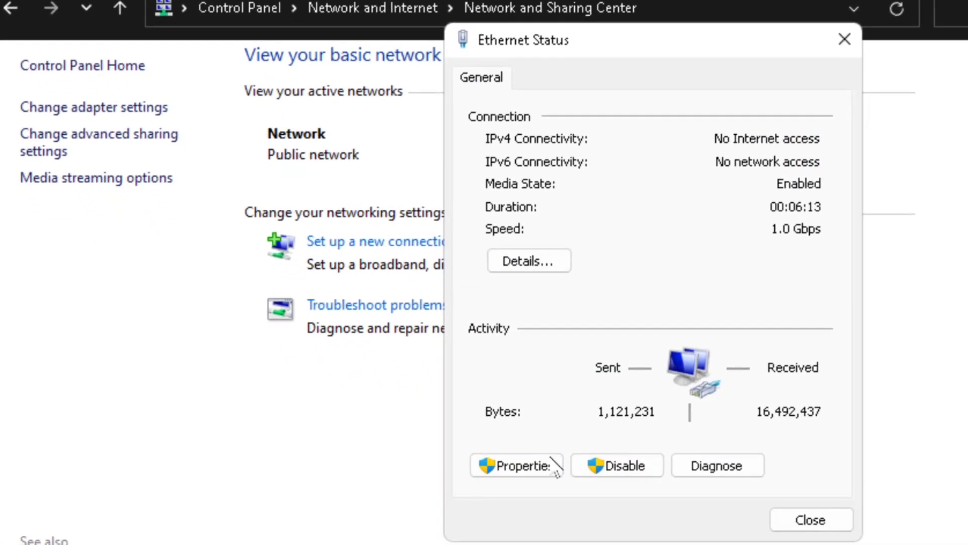
{"action": "left_click", "coordinate": [519, 464]}
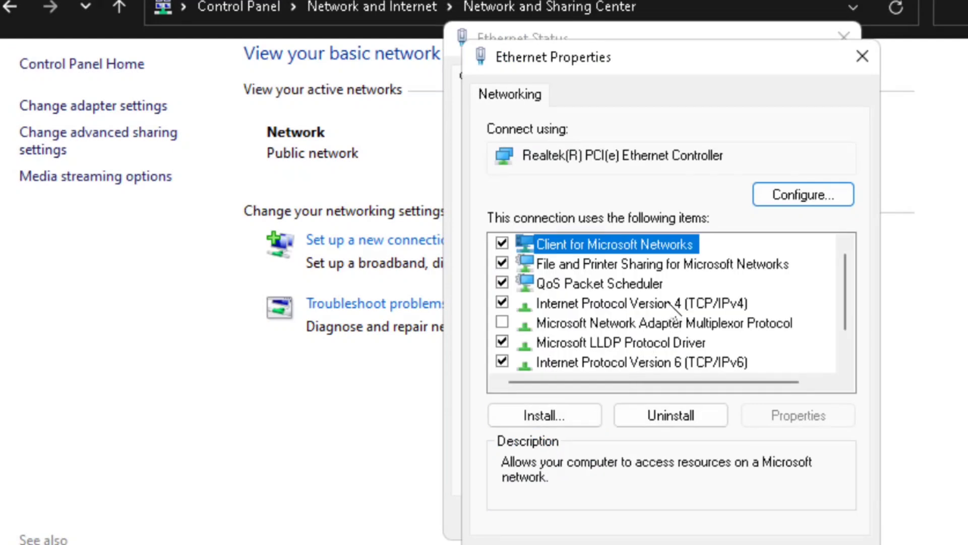
{"action": "double_click", "coordinate": [668, 303]}
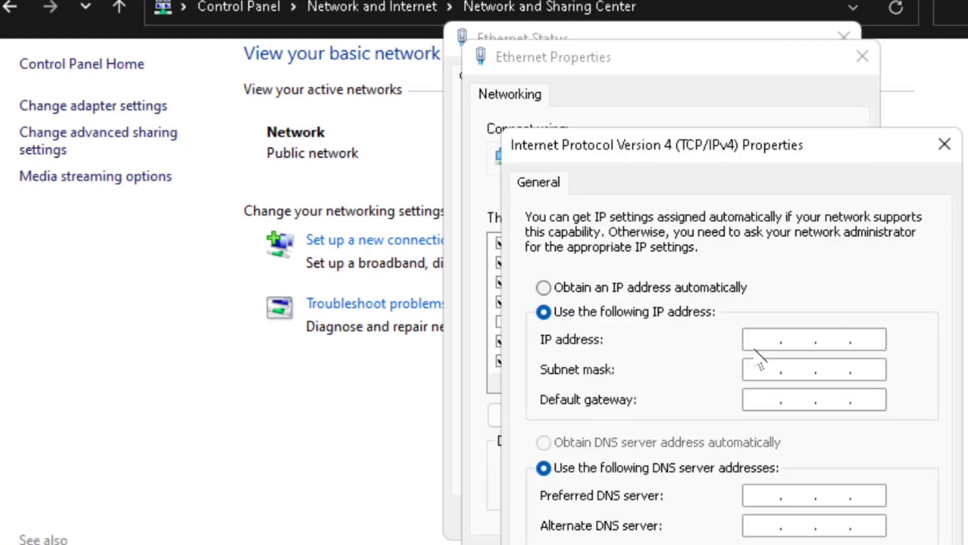
{"action": "left_click", "coordinate": [782, 339]}
{"action": "type", "text": "172.16.99.48"}
{"action": "key", "text": "Tab"}
{"action": "type", "text": "255.255.255.0"}
{"action": "key", "text": "Tab"}
{"action": "type", "text": "172.16.99.1"}
{"action": "left_click", "coordinate": [783, 516]}
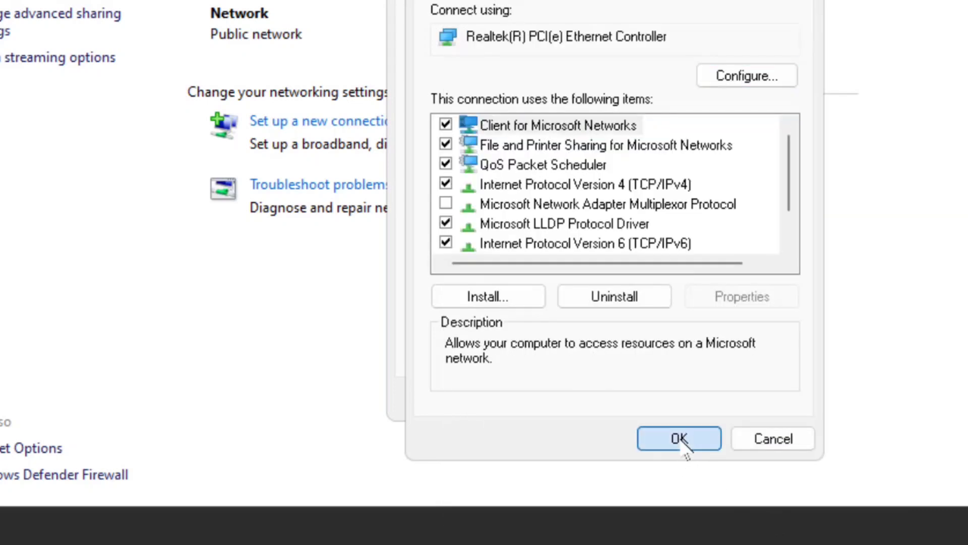
{"action": "left_click", "coordinate": [679, 438]}
{"action": "left_click", "coordinate": [759, 398]}
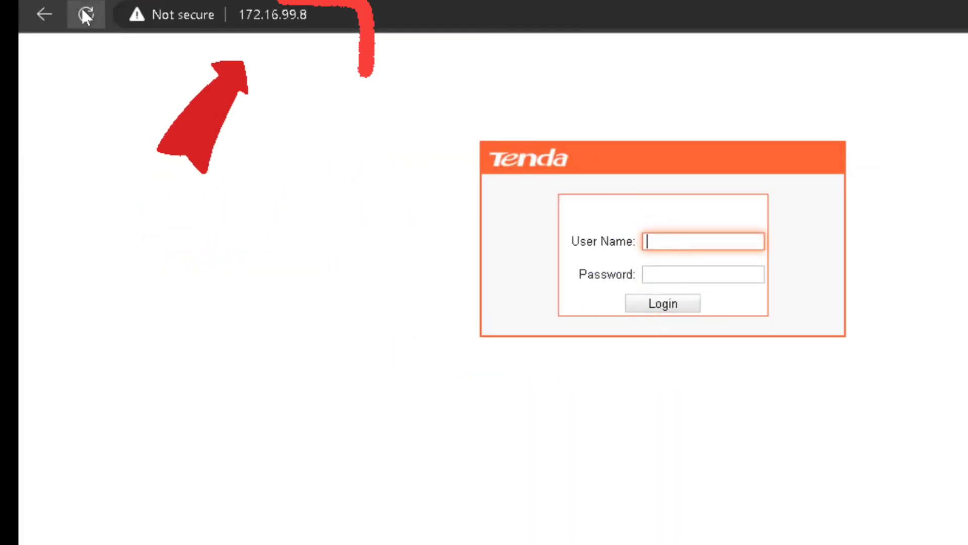
Log into the switch at 172.16.99.8 with the admin user name and password
{"action": "left_click", "coordinate": [679, 239]}
{"action": "type", "text": "ad"}
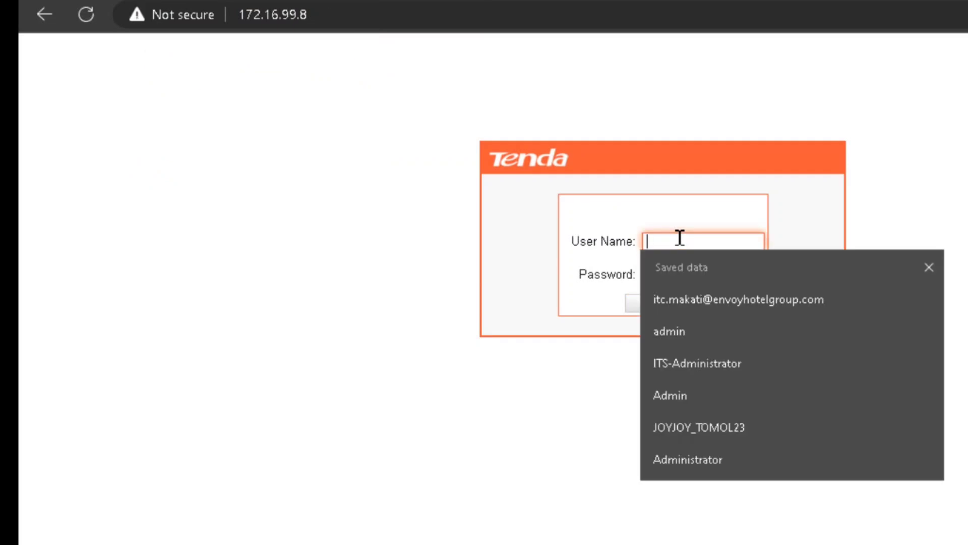
{"action": "type", "text": "min"}
{"action": "key", "text": "Tab"}
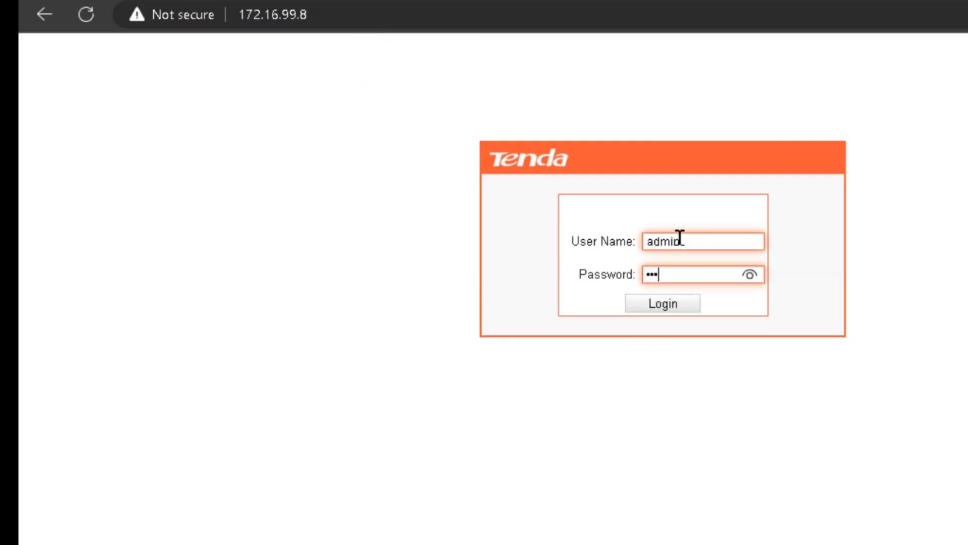
{"action": "type", "text": "admin"}
{"action": "key", "text": "Return"}
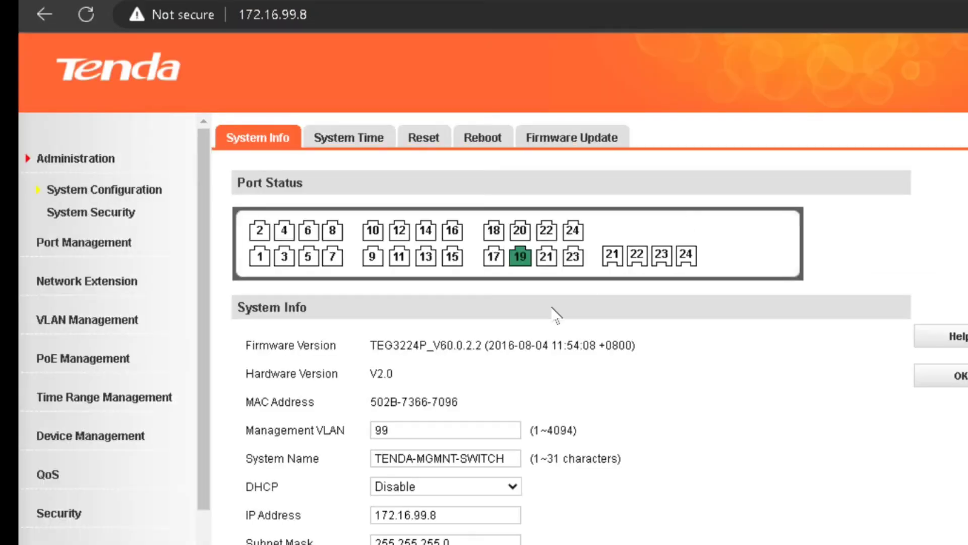
{"action": "mouse_move", "coordinate": [520, 257]}
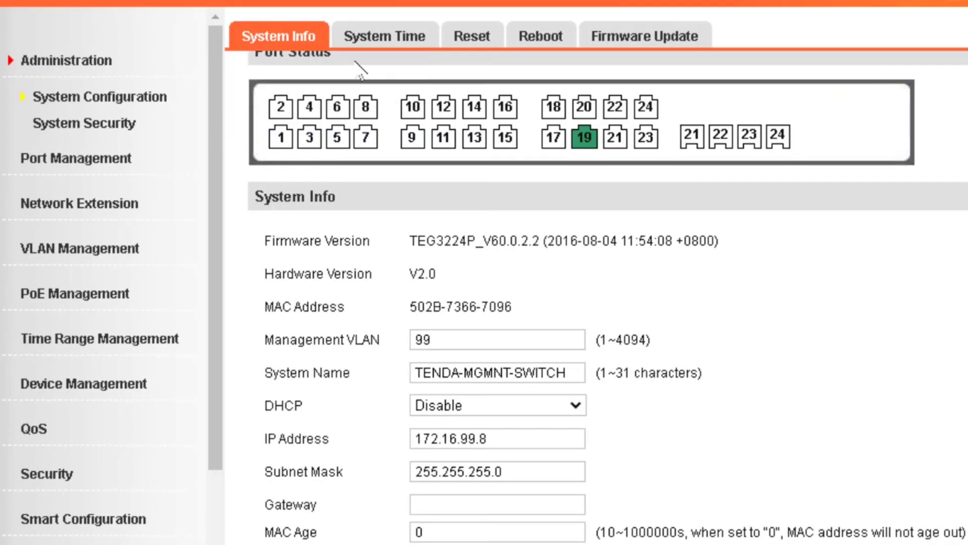
{"action": "left_click", "coordinate": [373, 36]}
Set the switch clock to GMT +8:00 Kuala Lumpur, Singapore, 2023-2-25 17:34
{"action": "left_click", "coordinate": [419, 220]}
{"action": "left_click", "coordinate": [474, 524]}
{"action": "left_click", "coordinate": [518, 434]}
{"action": "scroll", "coordinate": [509, 252], "scroll_direction": "down", "scroll_amount": 3}
{"action": "left_click", "coordinate": [509, 411]}
{"action": "left_click", "coordinate": [574, 435]}
{"action": "left_click", "coordinate": [622, 435]}
{"action": "left_click", "coordinate": [671, 435]}
{"action": "left_click", "coordinate": [671, 407]}
{"action": "left_click", "coordinate": [719, 435]}
{"action": "left_click", "coordinate": [719, 407]}
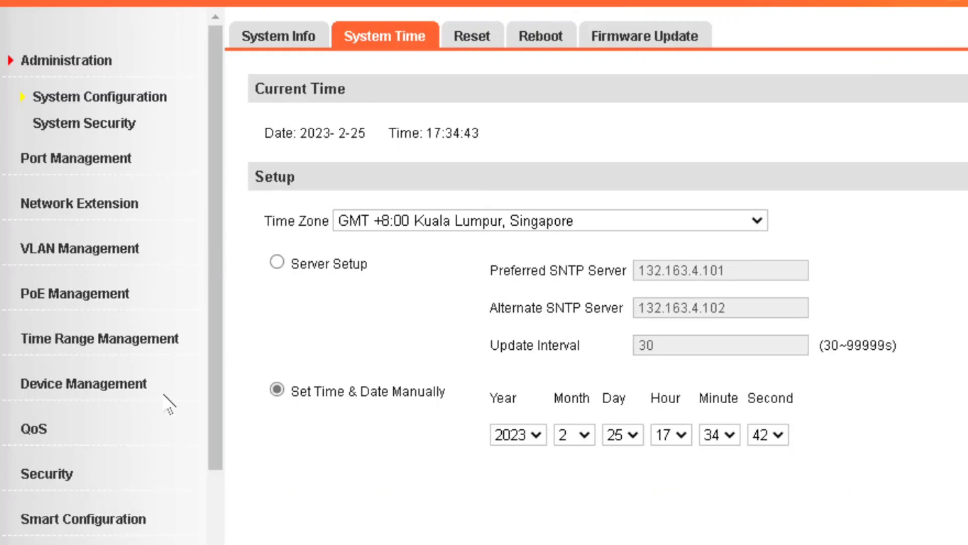
{"action": "scroll", "coordinate": [171, 356], "scroll_direction": "down", "scroll_amount": 3}
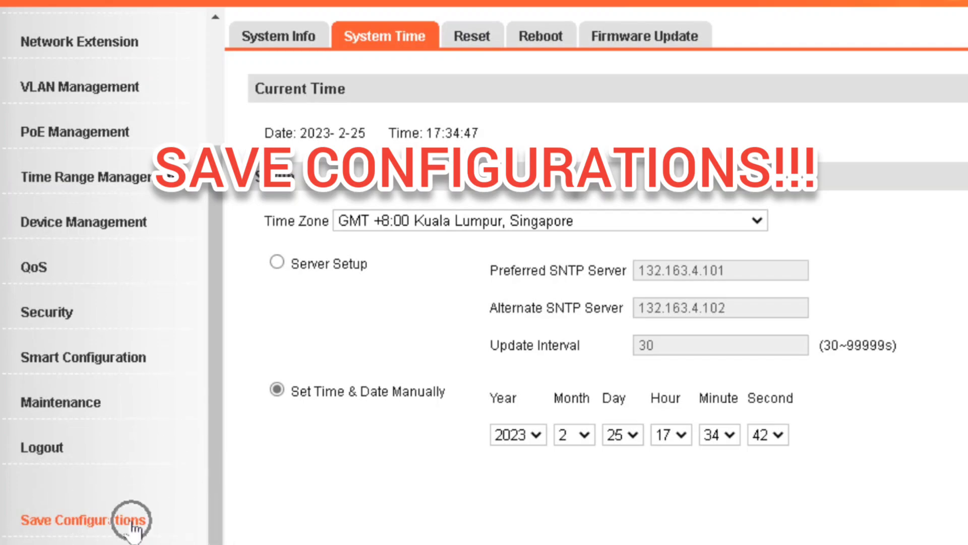
Save the current configuration to the switch and dismiss the success message
{"action": "left_click", "coordinate": [134, 524]}
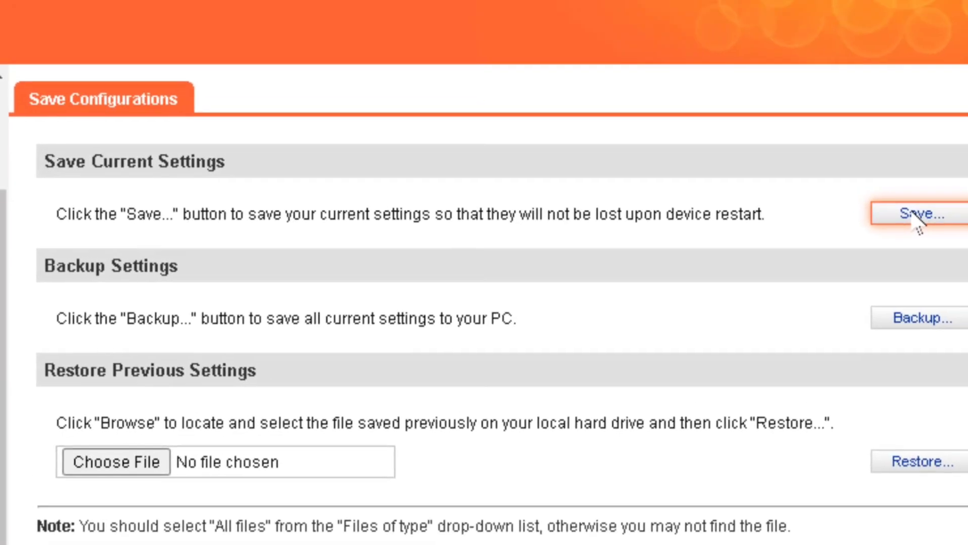
{"action": "left_click", "coordinate": [907, 151]}
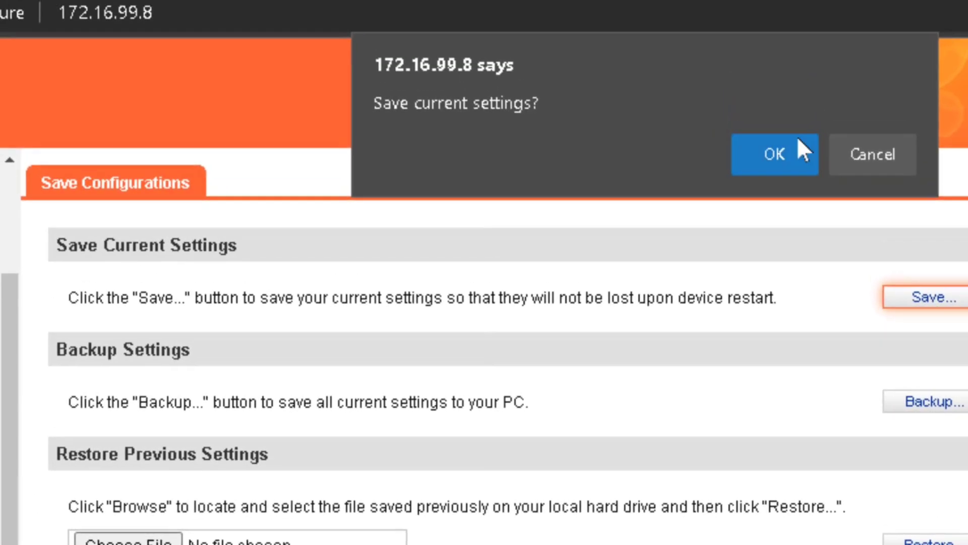
{"action": "left_click", "coordinate": [759, 6]}
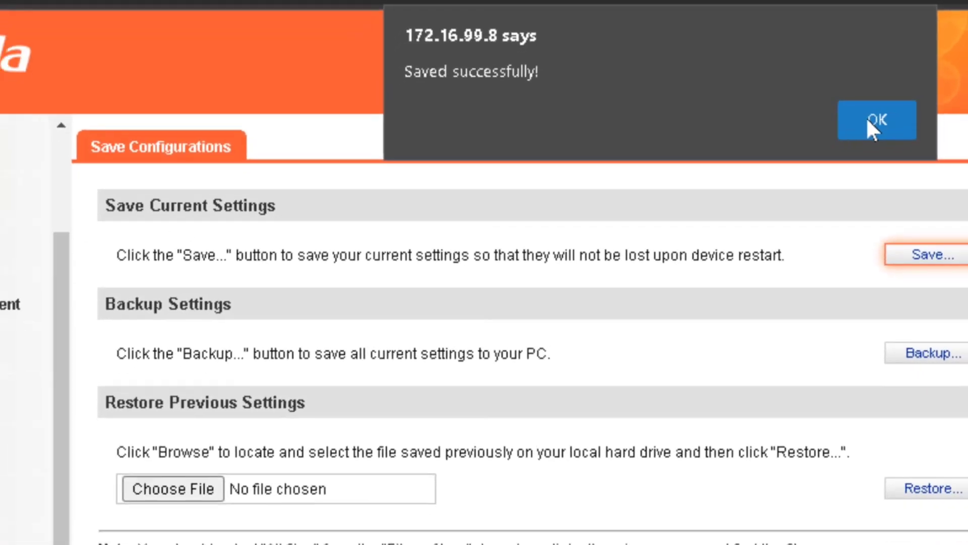
{"action": "left_click", "coordinate": [875, 154]}
{"action": "scroll", "coordinate": [205, 215], "scroll_direction": "up", "scroll_amount": 2}
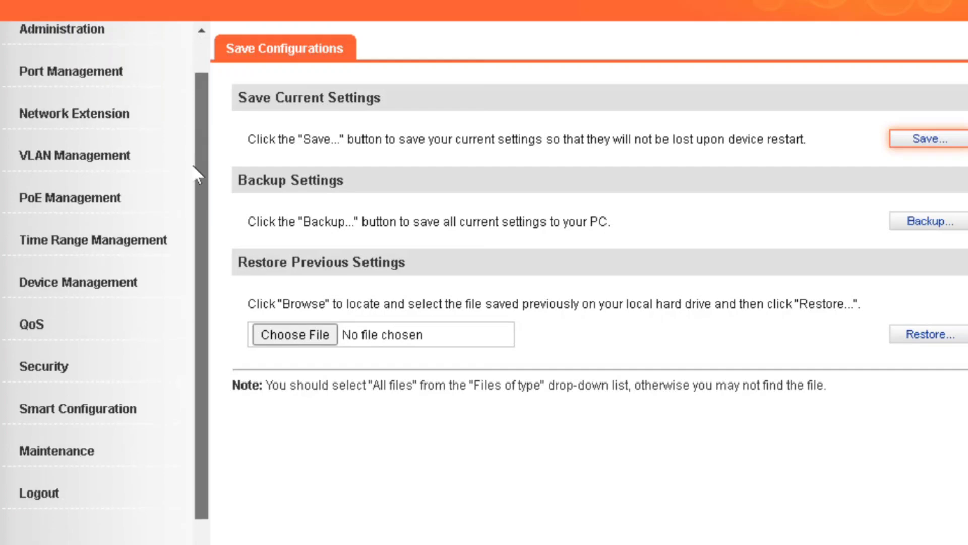
{"action": "scroll", "coordinate": [205, 216], "scroll_direction": "down", "scroll_amount": 1}
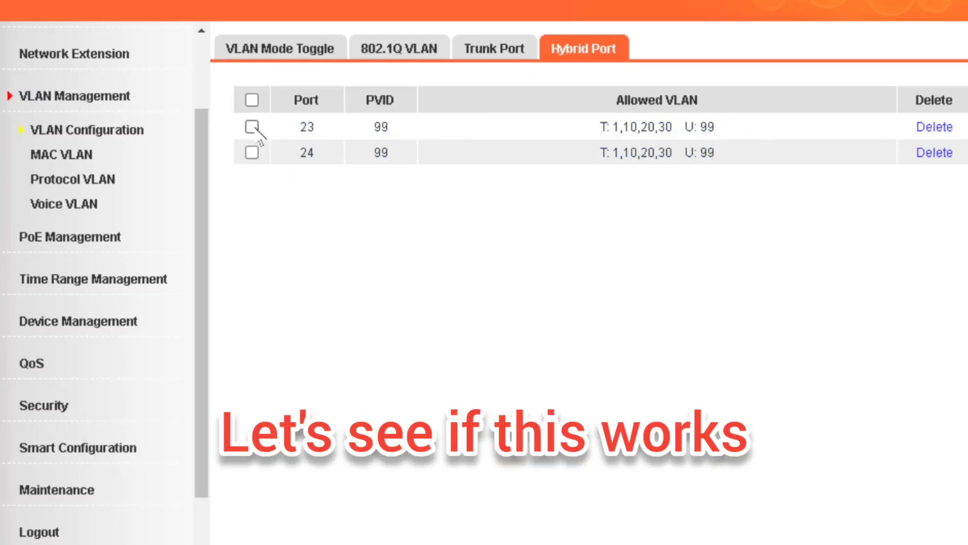
Review port 23's hybrid entry: tagged VLANs 1,10,20,30 and untagged VLAN 99
{"action": "left_click", "coordinate": [687, 128]}
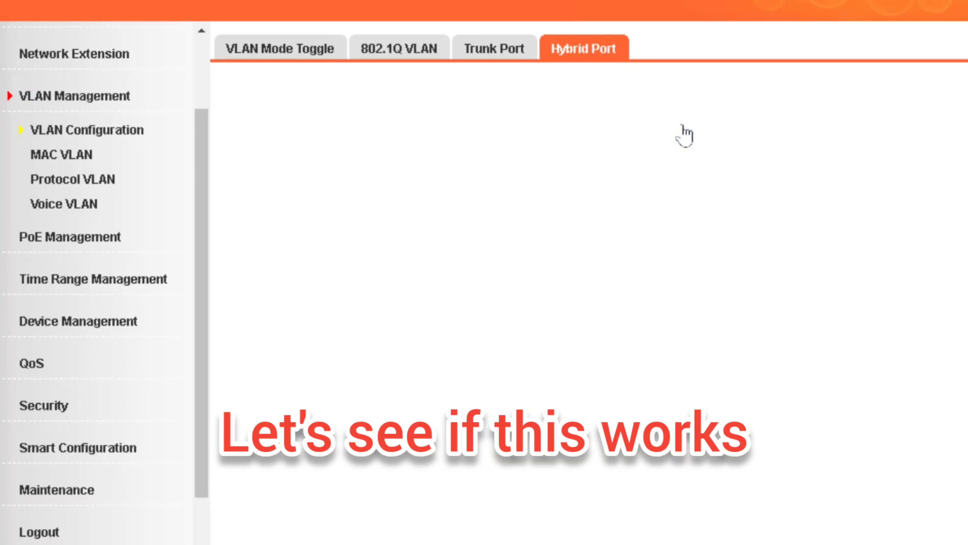
{"action": "left_click_drag", "start_coordinate": [410, 252], "coordinate": [613, 264]}
{"action": "left_click", "coordinate": [503, 261]}
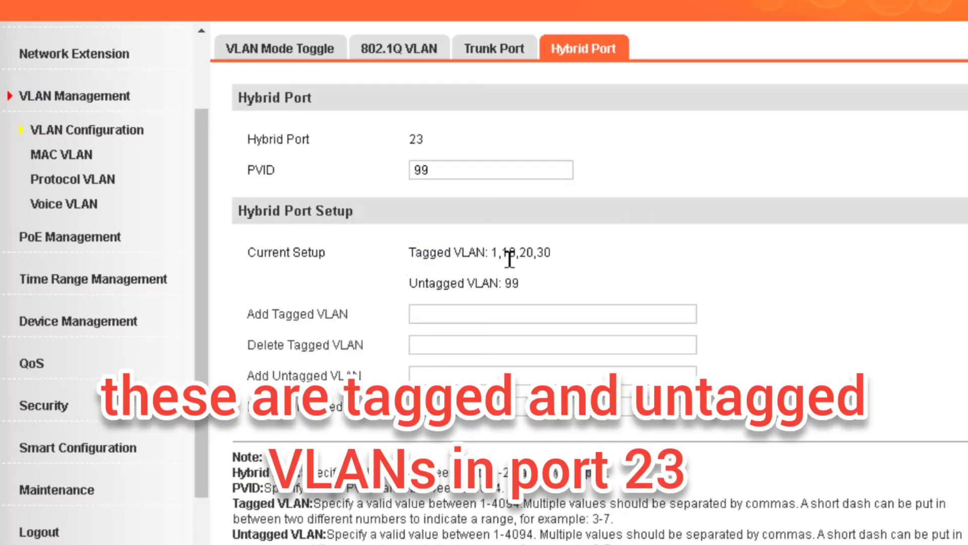
{"action": "left_click_drag", "start_coordinate": [519, 281], "coordinate": [451, 281]}
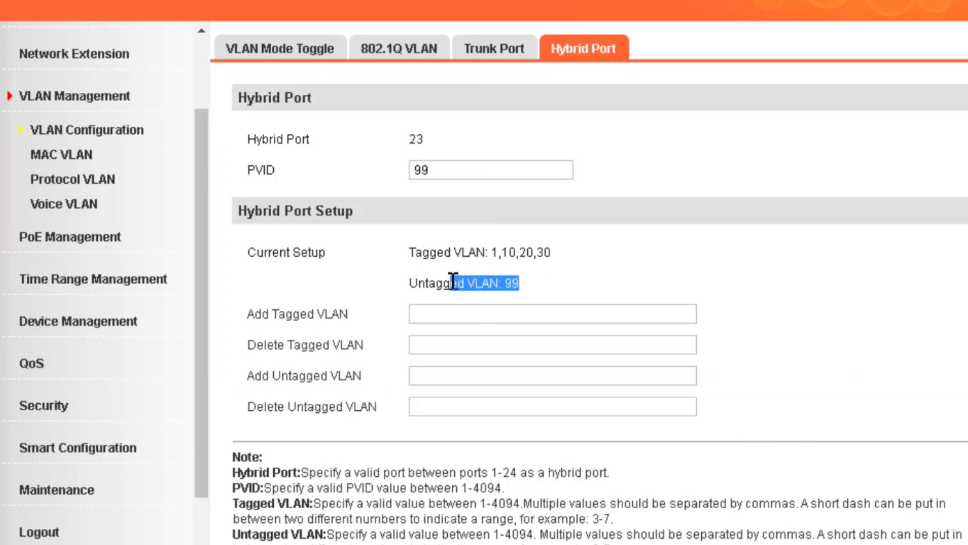
{"action": "left_click", "coordinate": [563, 275]}
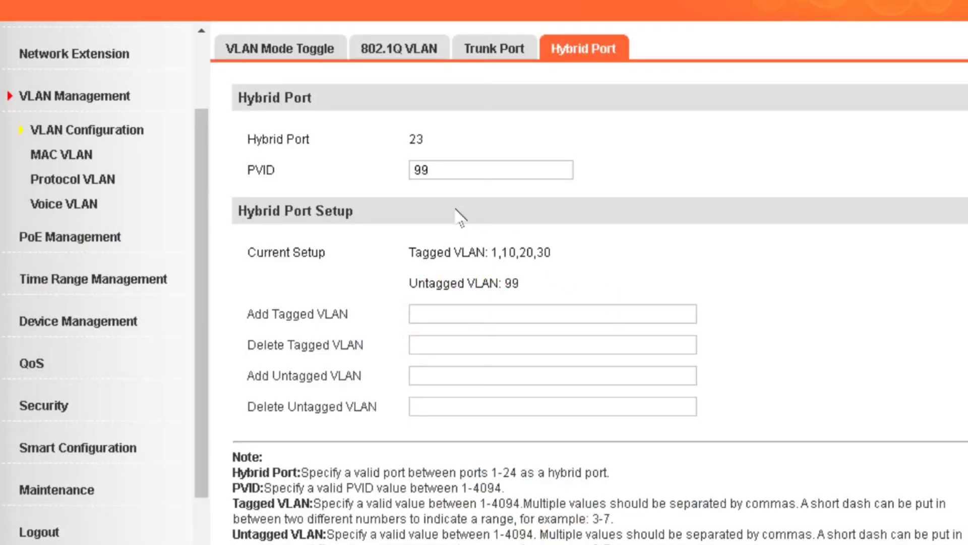
Return to System Info to check which ports are connected
{"action": "left_click", "coordinate": [97, 59]}
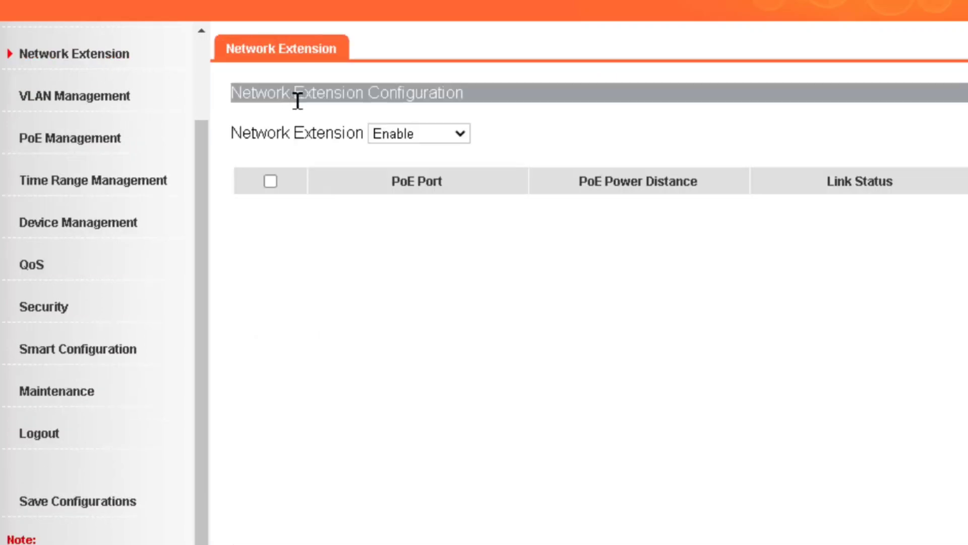
{"action": "left_click", "coordinate": [103, 100]}
{"action": "scroll", "coordinate": [157, 80], "scroll_direction": "up", "scroll_amount": 2}
{"action": "left_click", "coordinate": [99, 72]}
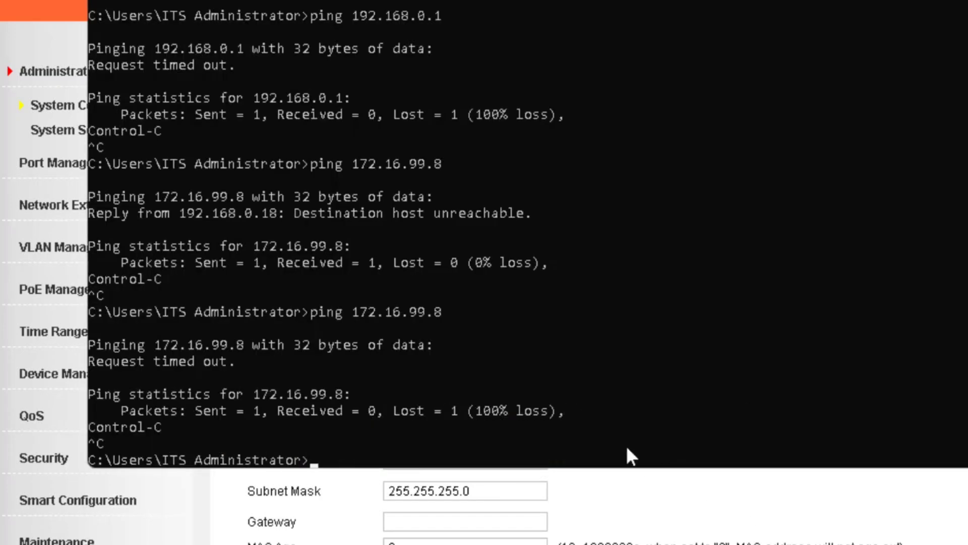
Run ipconfig and highlight the PC's IPv4 address 172.16.99.18
{"action": "type", "text": "onfig"}
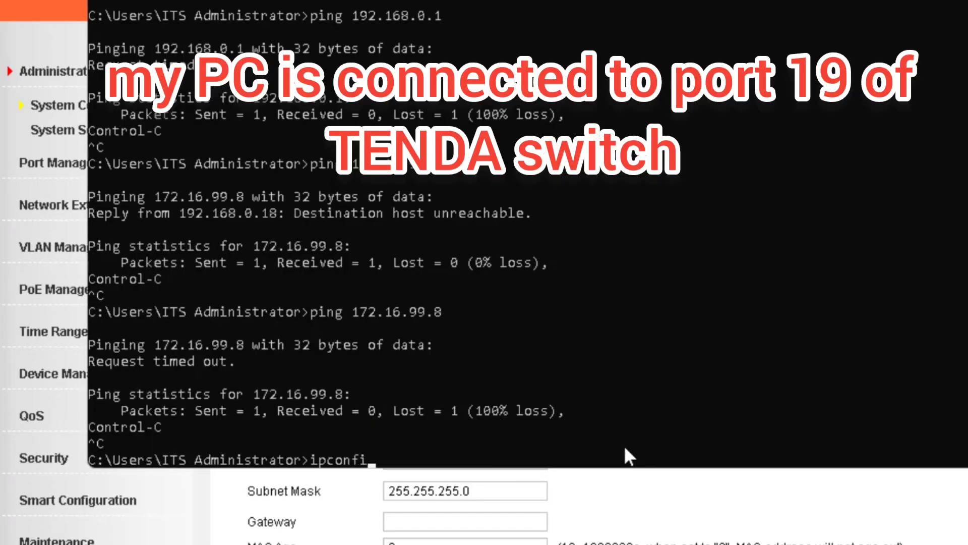
{"action": "key", "text": "Return"}
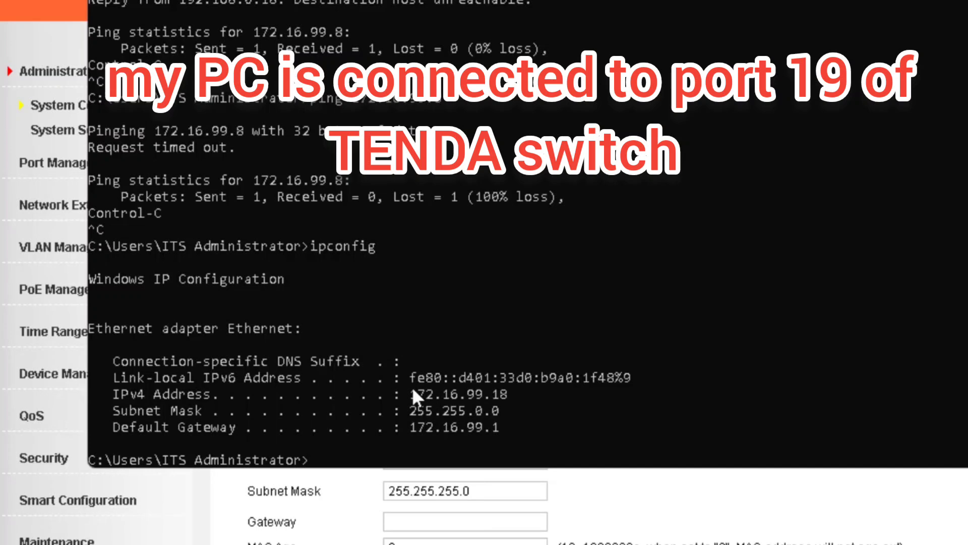
{"action": "left_click_drag", "start_coordinate": [409, 392], "coordinate": [539, 401]}
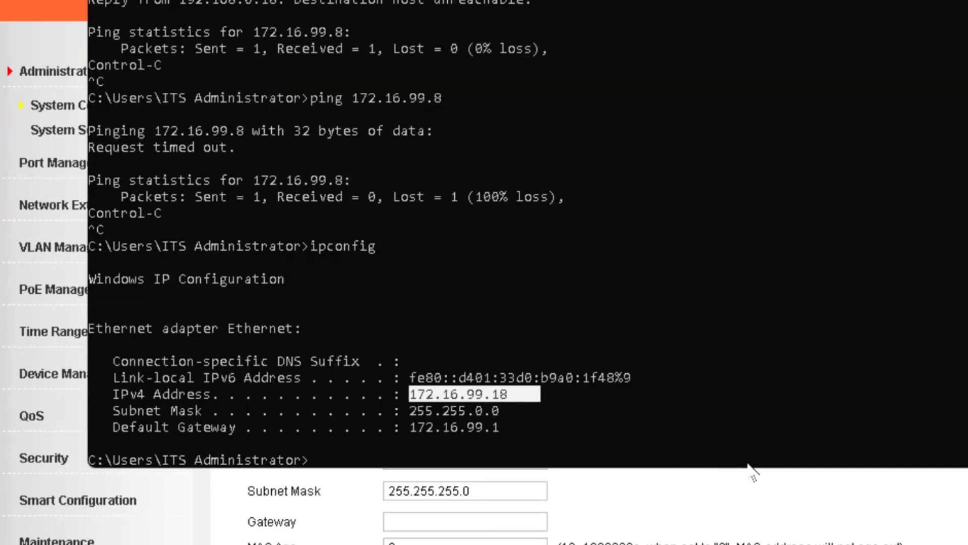
{"action": "key", "text": "alt+Tab"}
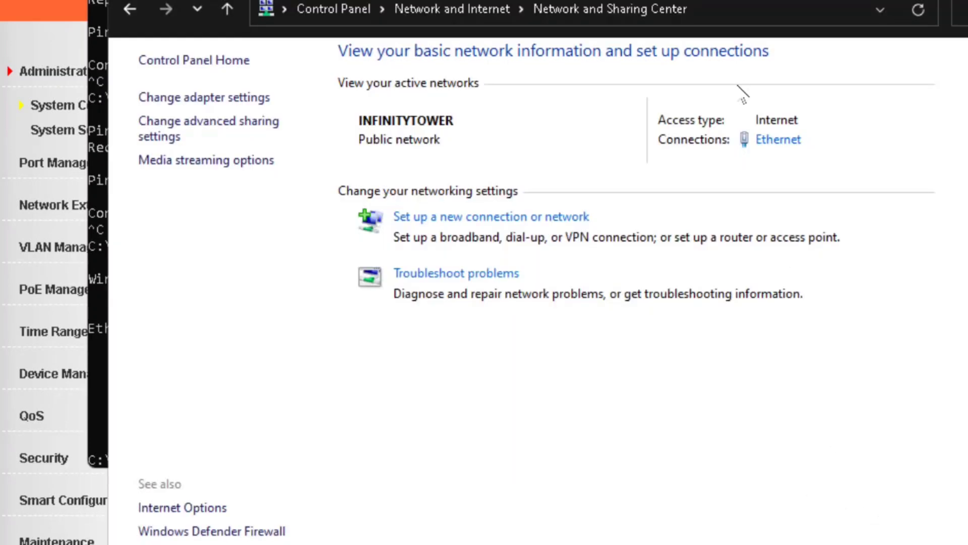
Switch the Ethernet adapter's IPv4 back to automatic IP and DNS, closing all dialogs
{"action": "left_click", "coordinate": [790, 143]}
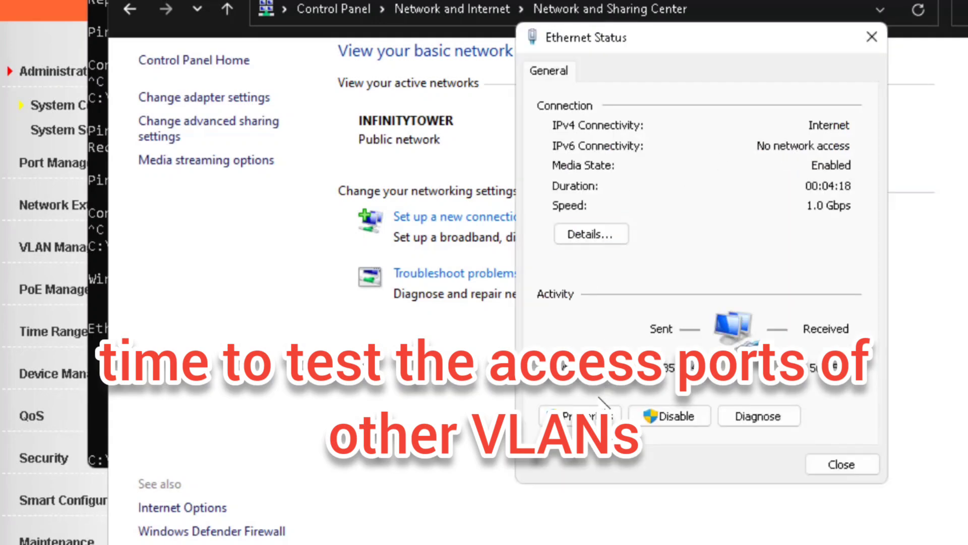
{"action": "left_click", "coordinate": [574, 473]}
{"action": "double_click", "coordinate": [731, 272]}
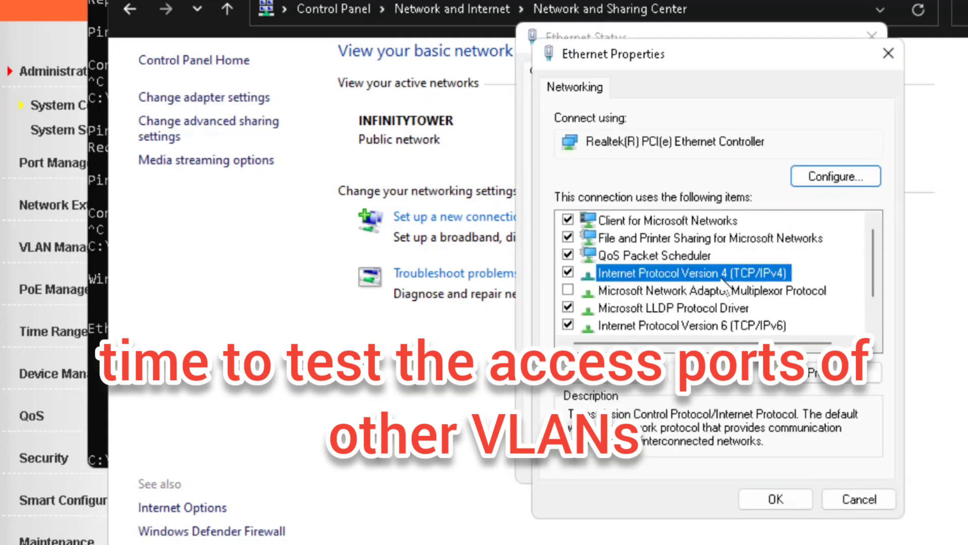
{"action": "left_click", "coordinate": [643, 258]}
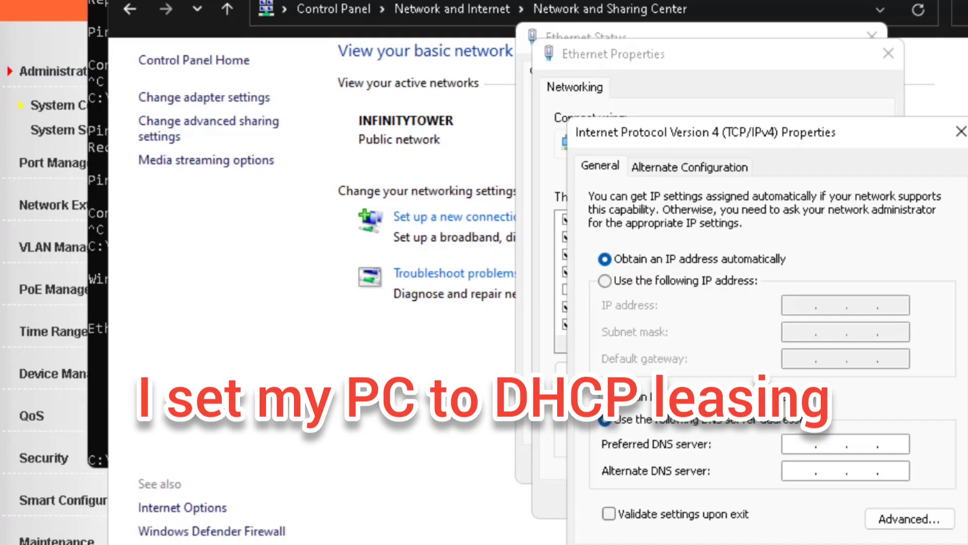
{"action": "left_click", "coordinate": [665, 396]}
{"action": "left_click", "coordinate": [799, 528]}
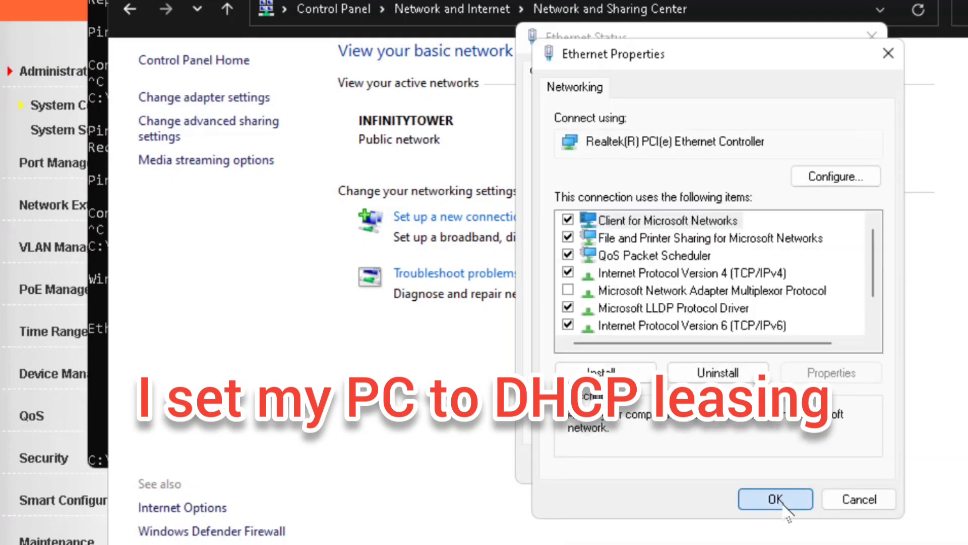
{"action": "left_click", "coordinate": [772, 498]}
{"action": "left_click", "coordinate": [841, 523]}
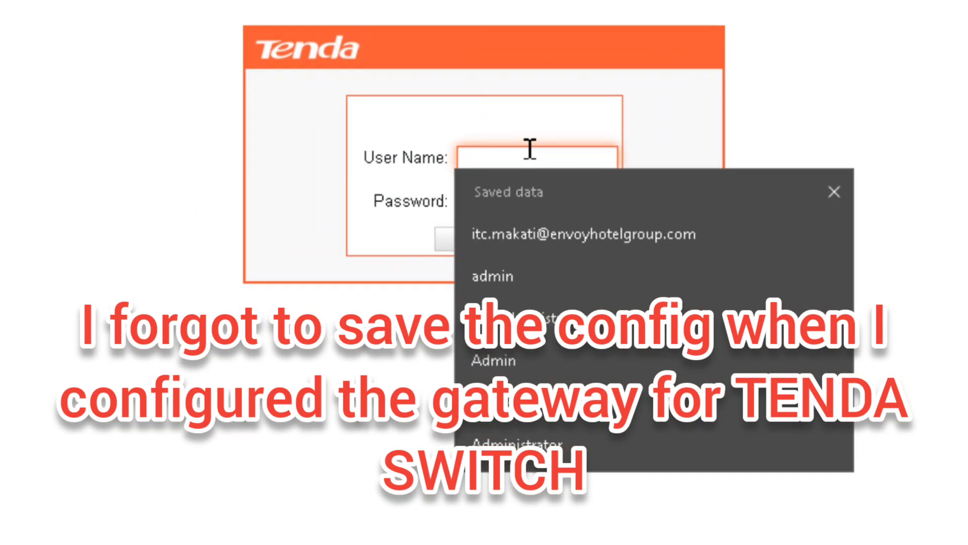
Log in to the Tenda switch page at 172.16.99.8 using the saved credentials
{"action": "key", "text": "Down"}
{"action": "key", "text": "Down"}
{"action": "key", "text": "Return"}
{"action": "left_click", "coordinate": [598, 201]}
{"action": "left_click", "coordinate": [504, 241]}
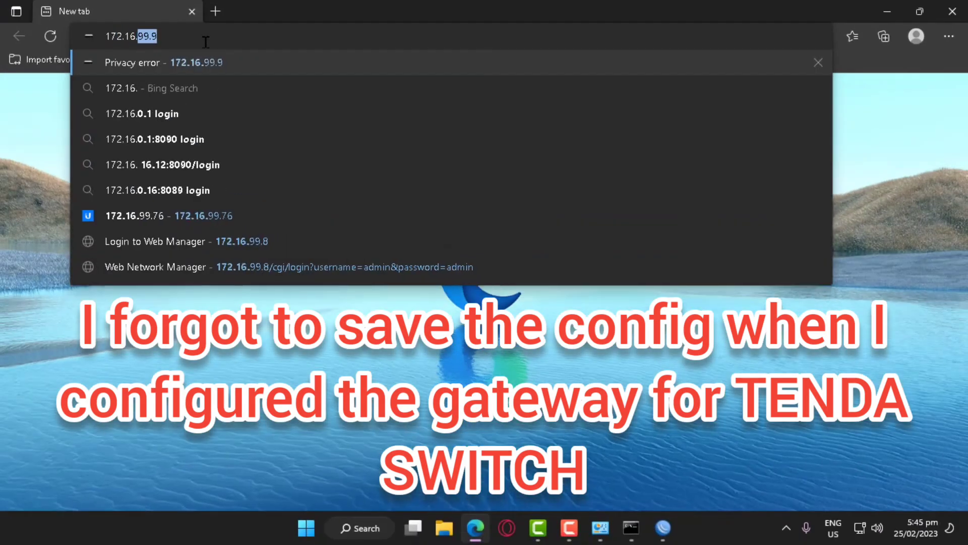
{"action": "key", "text": "Return"}
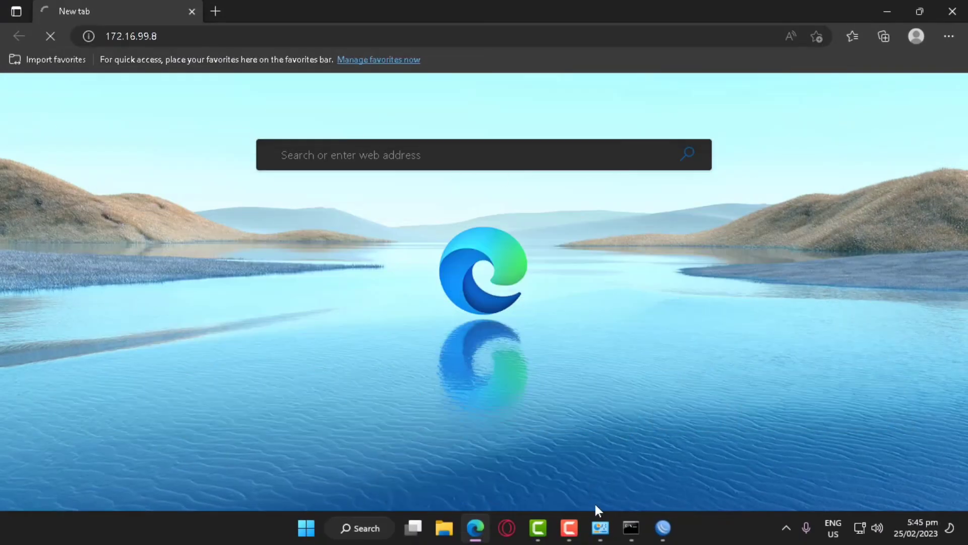
Run ipconfig to confirm the PC leased 192.168.20.220 with gateway 192.168.20.1
{"action": "left_click", "coordinate": [623, 528]}
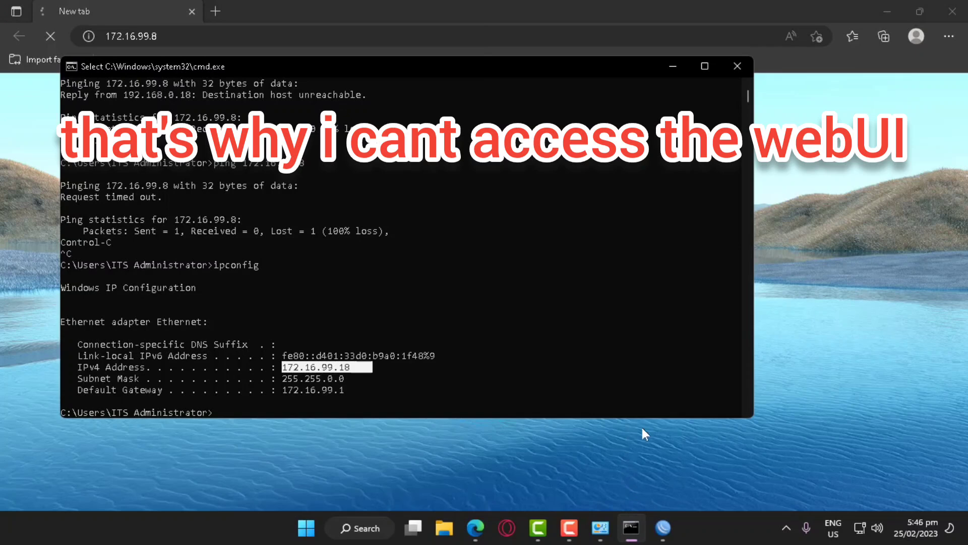
{"action": "type", "text": "ipcon"}
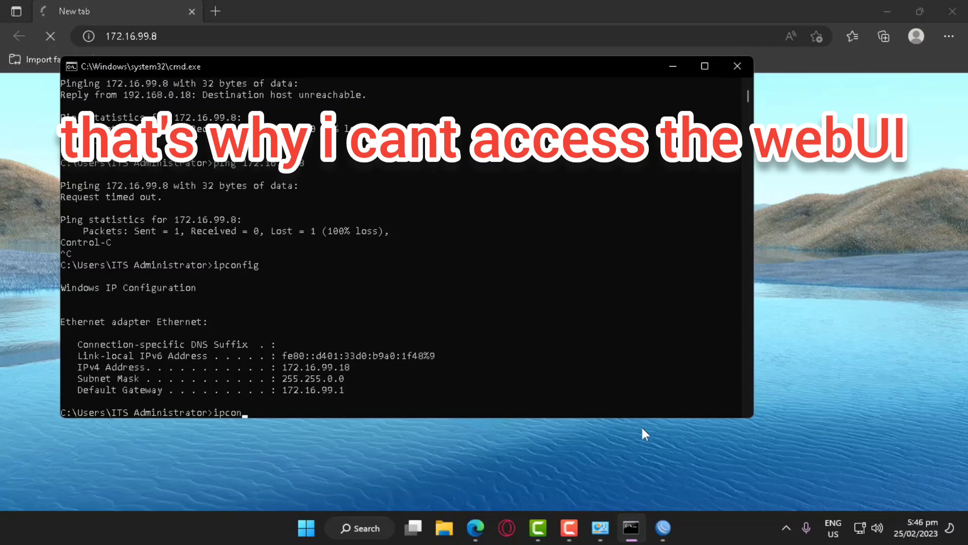
{"action": "type", "text": "fig"}
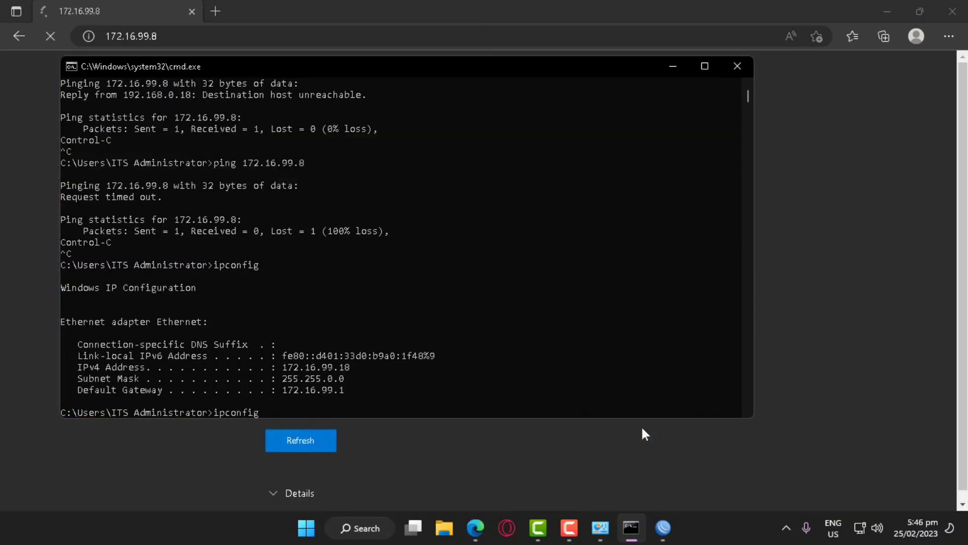
{"action": "key", "text": "Return"}
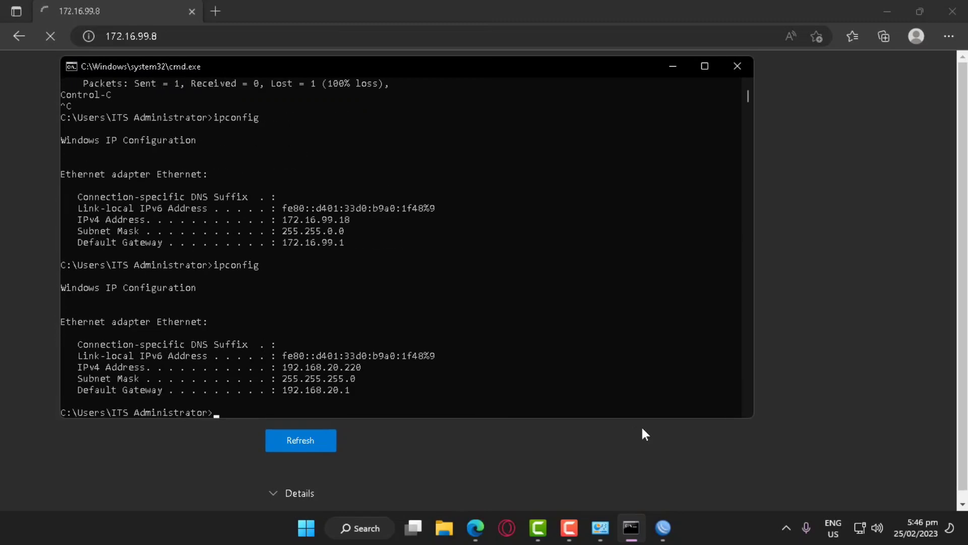
{"action": "left_click_drag", "start_coordinate": [356, 371], "coordinate": [288, 372]}
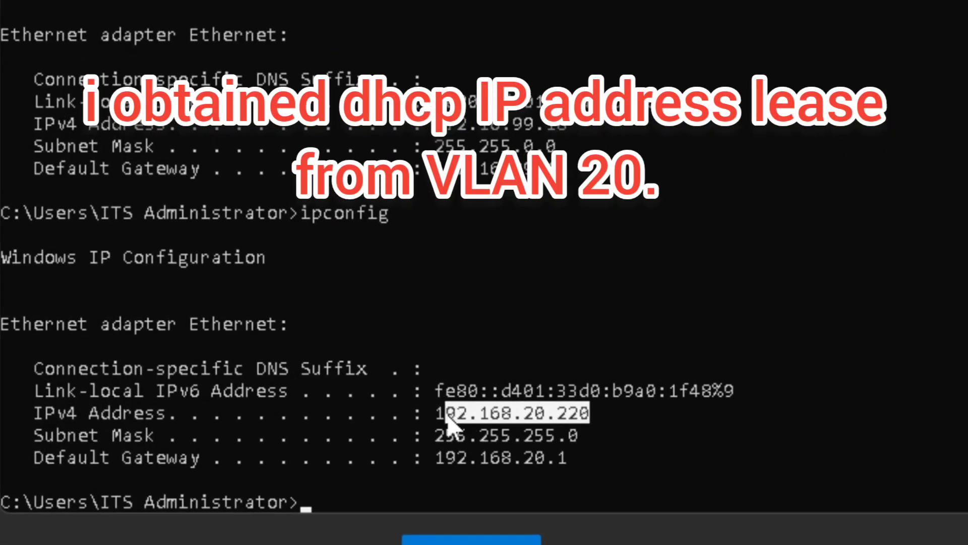
{"action": "left_click", "coordinate": [640, 415]}
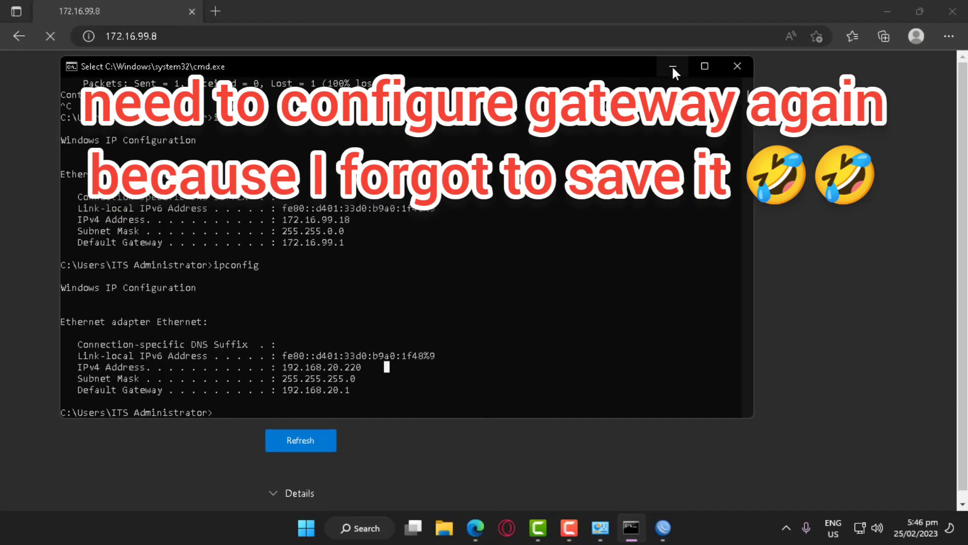
{"action": "left_click", "coordinate": [673, 71]}
{"action": "key", "text": "ctrl+t"}
Load the switch page at 172.16.99.8 and review the Ethernet adapter's IPv4 settings
{"action": "type", "text": "172.16.99.8"}
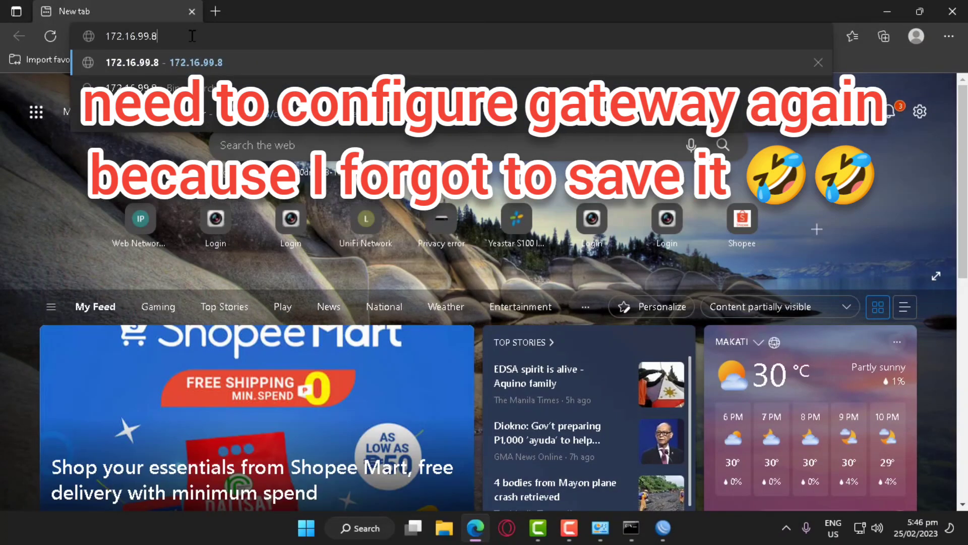
{"action": "key", "text": "Return"}
{"action": "left_click", "coordinate": [601, 528]}
{"action": "left_click", "coordinate": [538, 216]}
{"action": "left_click", "coordinate": [411, 385]}
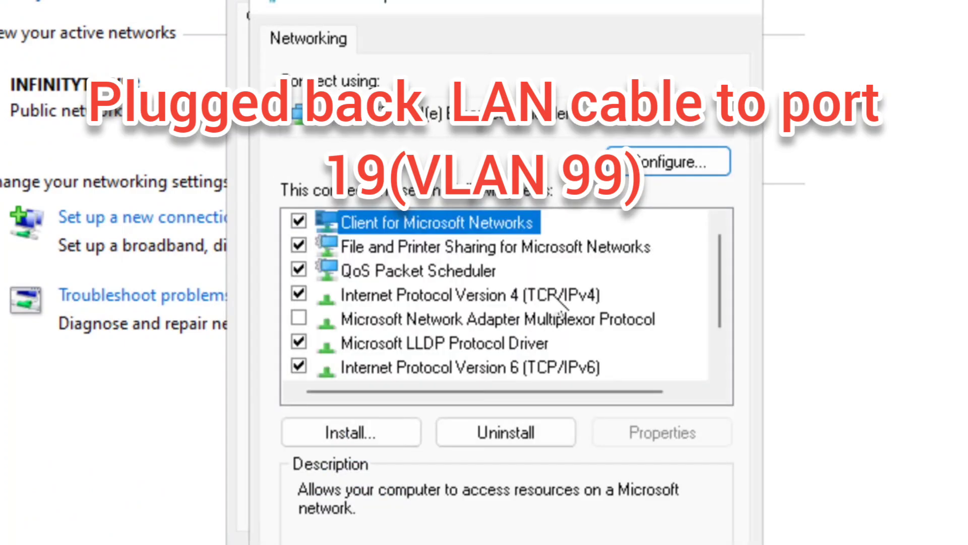
{"action": "double_click", "coordinate": [557, 294]}
{"action": "key", "text": "Escape"}
{"action": "left_click", "coordinate": [746, 5]}
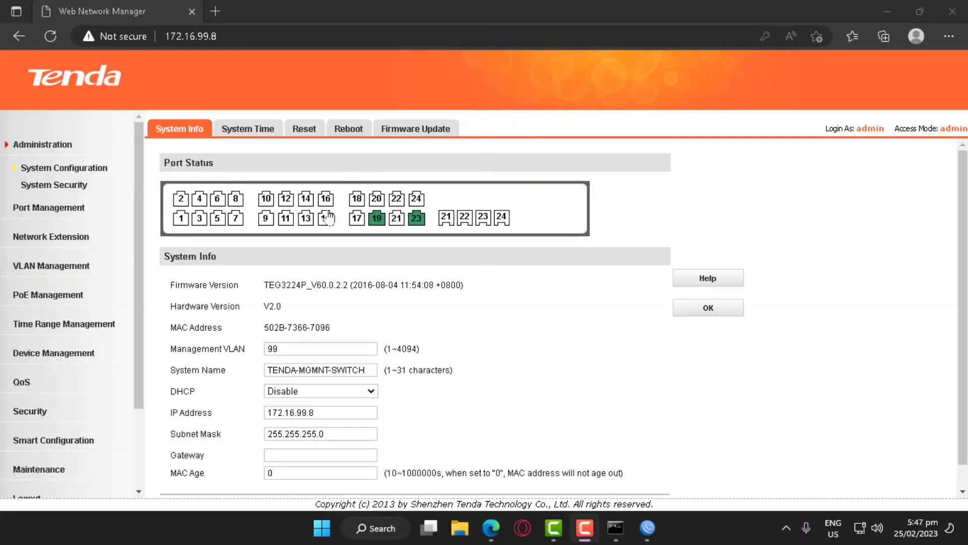
Set the switch's Gateway to 172.16.99.1 on System Info and apply it
{"action": "scroll", "coordinate": [807, 230], "scroll_direction": "down", "scroll_amount": 1}
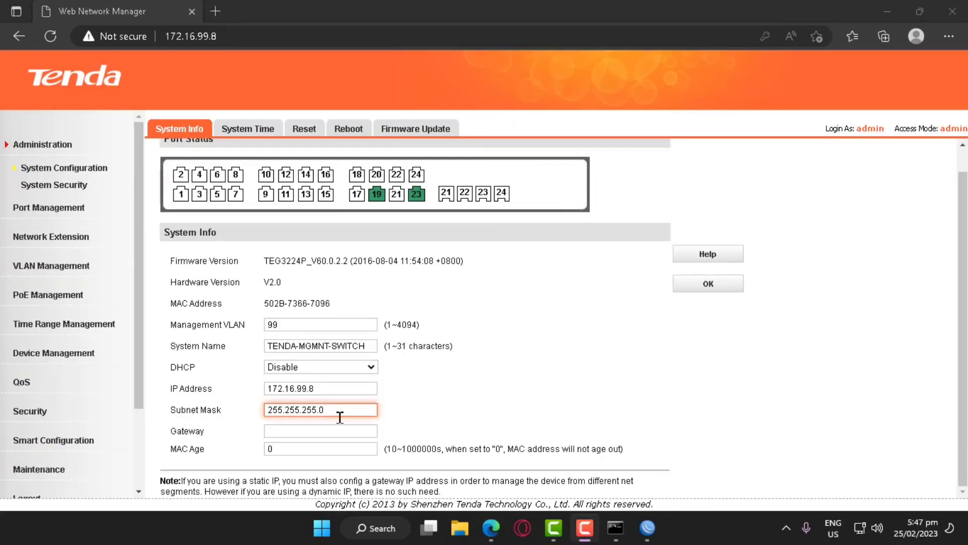
{"action": "left_click", "coordinate": [305, 432]}
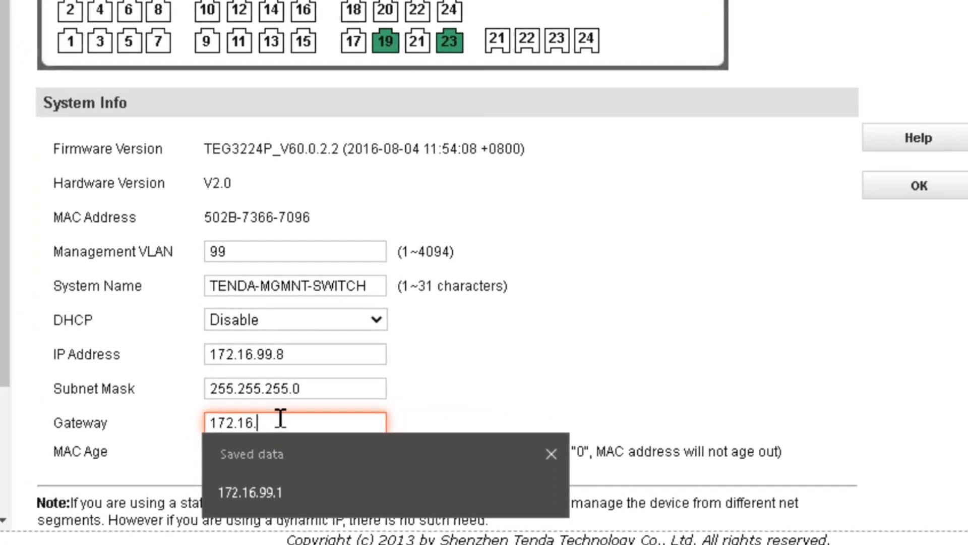
{"action": "type", "text": "172.16.99.1"}
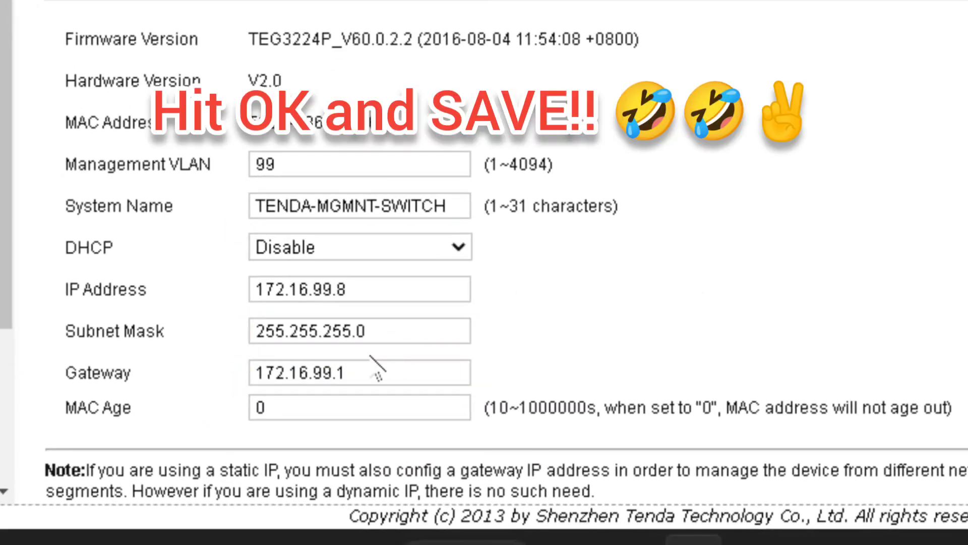
{"action": "left_click_drag", "start_coordinate": [63, 373], "coordinate": [167, 373]}
{"action": "left_click", "coordinate": [727, 268]}
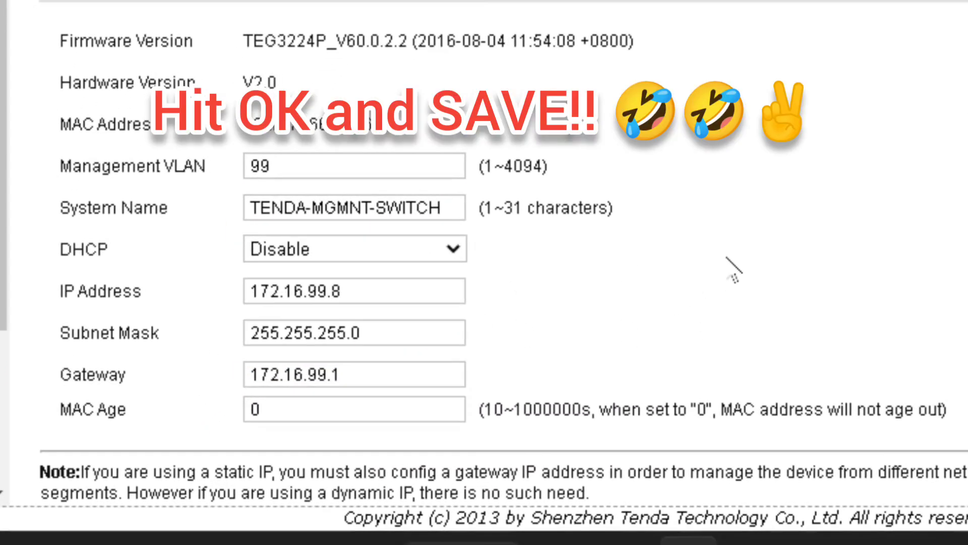
{"action": "left_click", "coordinate": [967, 91]}
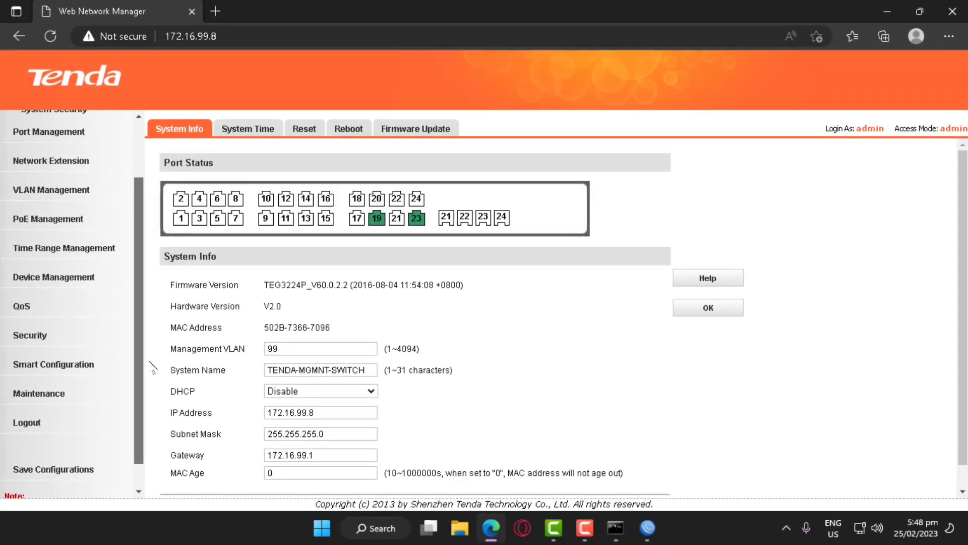
Save the current switch configuration, confirming the save and the success notice
{"action": "scroll", "coordinate": [96, 510], "scroll_direction": "down", "scroll_amount": 2}
{"action": "left_click", "coordinate": [96, 510]}
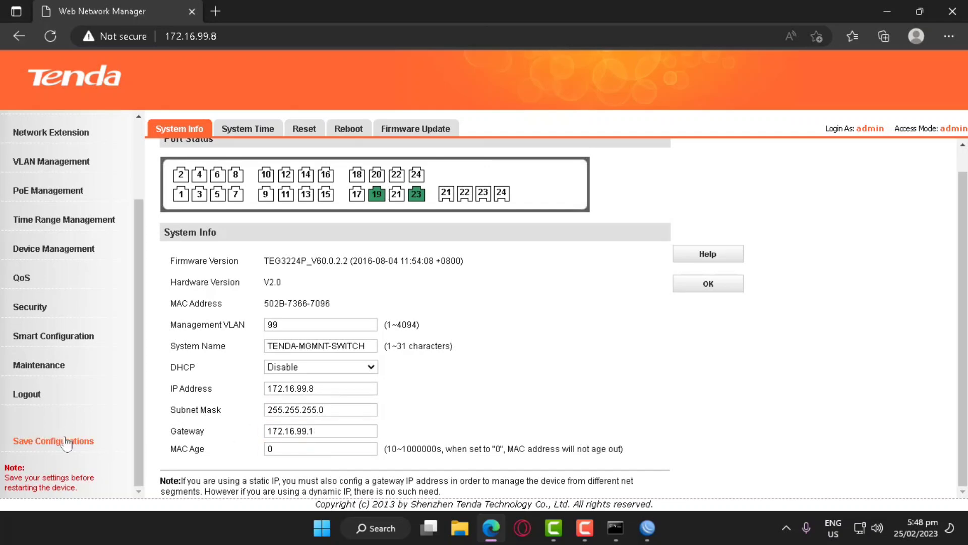
{"action": "left_click", "coordinate": [68, 440]}
{"action": "left_click", "coordinate": [635, 193]}
{"action": "left_click", "coordinate": [552, 113]}
{"action": "left_click", "coordinate": [610, 113]}
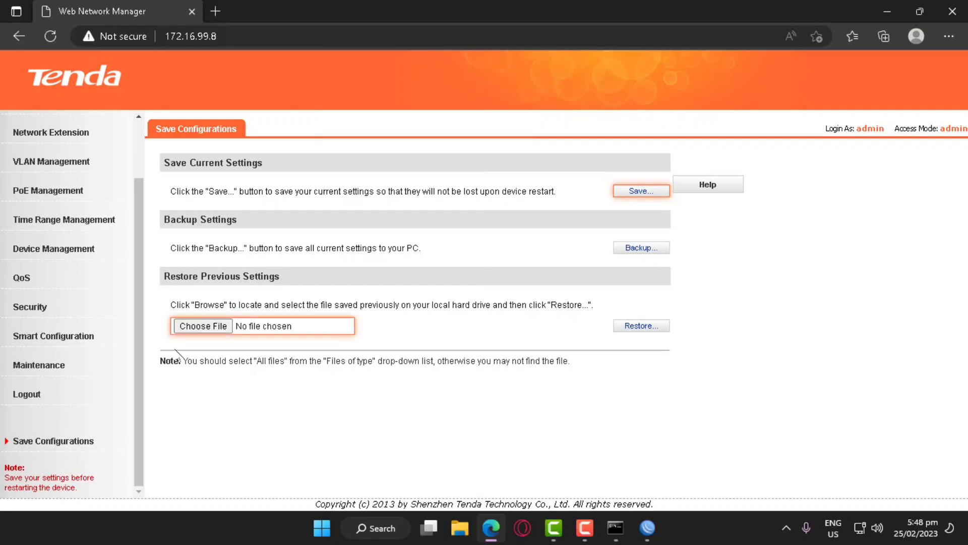
Check the VLAN Management settings, then return to System Info
{"action": "left_click_drag", "start_coordinate": [136, 261], "coordinate": [135, 204]}
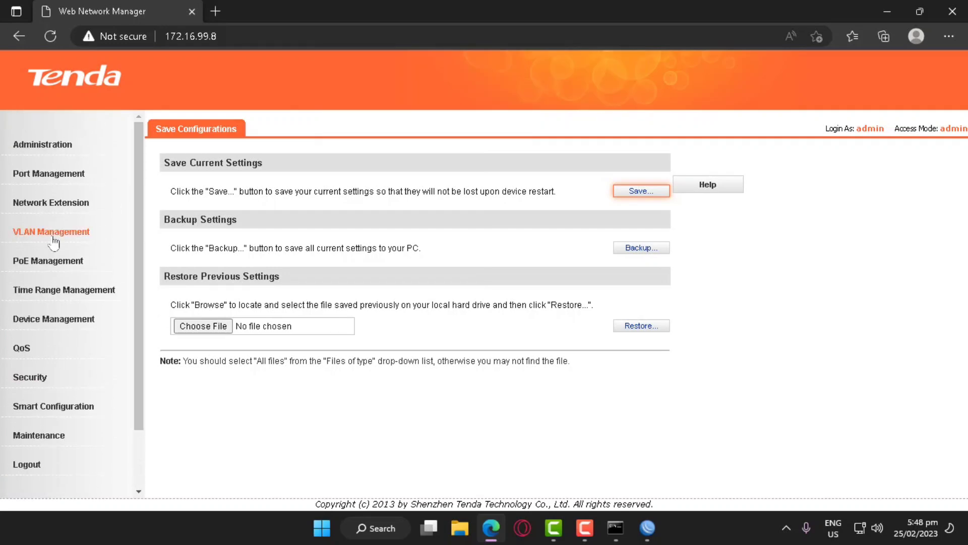
{"action": "left_click", "coordinate": [77, 232]}
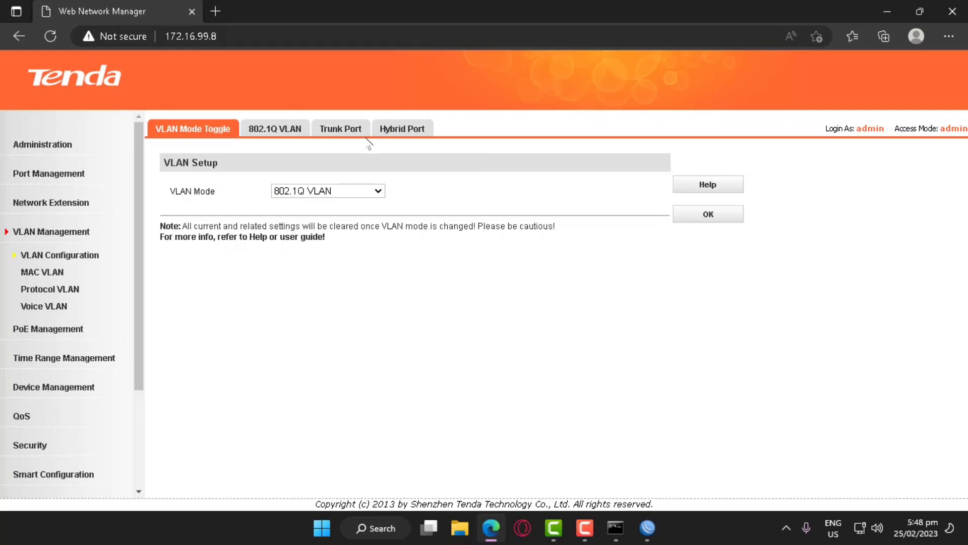
{"action": "left_click", "coordinate": [31, 146]}
{"action": "scroll", "coordinate": [353, 393], "scroll_direction": "down", "scroll_amount": 1}
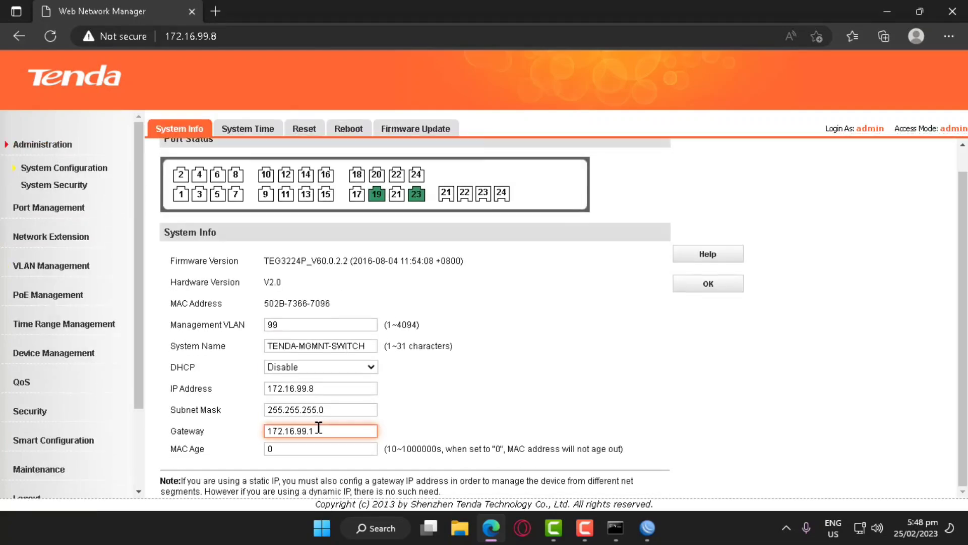
{"action": "mouse_move", "coordinate": [383, 199]}
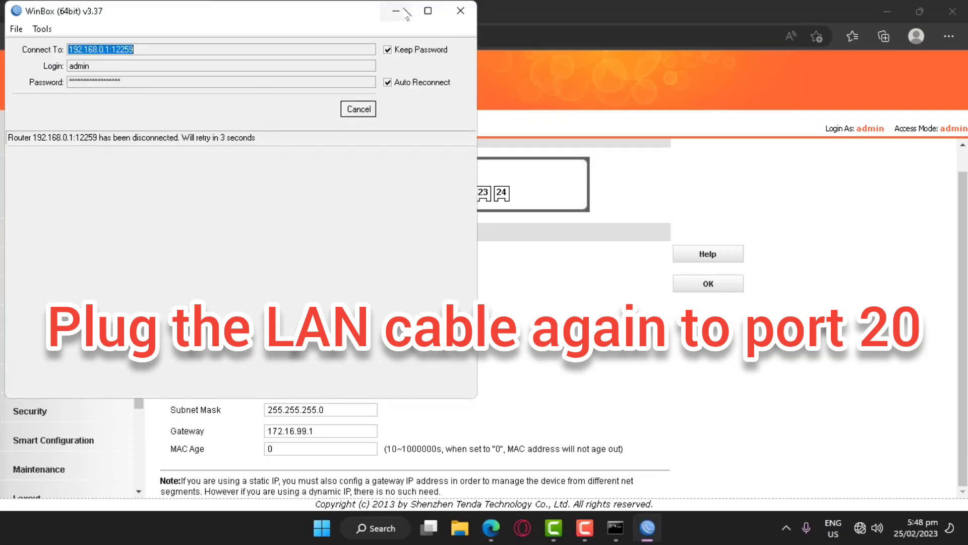
Log back into the switch at 172.16.99.8 as admin and verify port 20 connected at 1G_FULL
{"action": "left_click", "coordinate": [404, 9]}
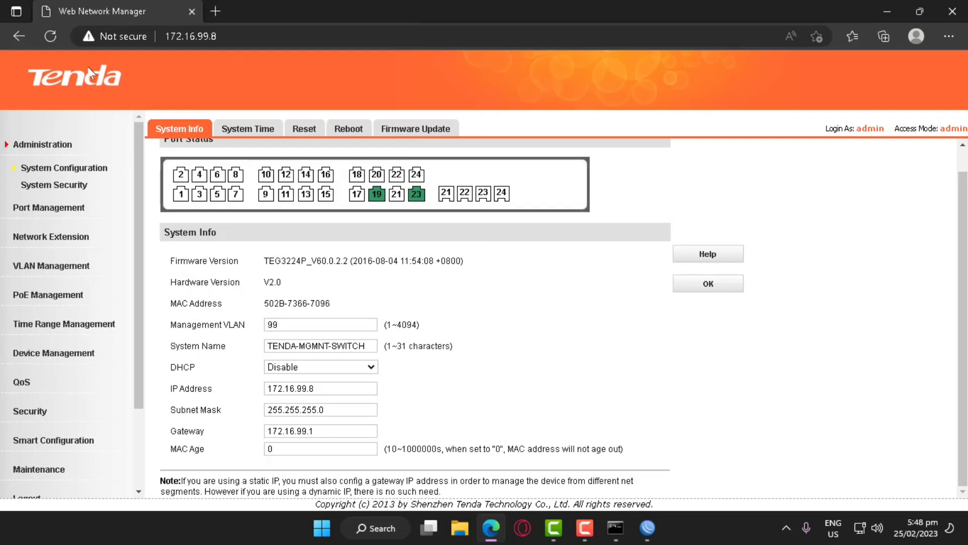
{"action": "left_click", "coordinate": [50, 37]}
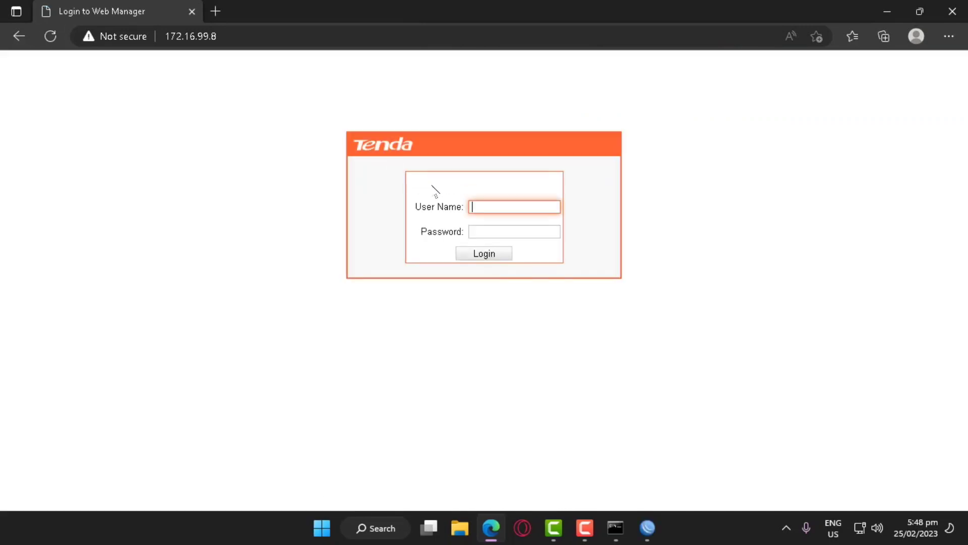
{"action": "left_click", "coordinate": [489, 200]}
{"action": "type", "text": "admin"}
{"action": "key", "text": "Tab"}
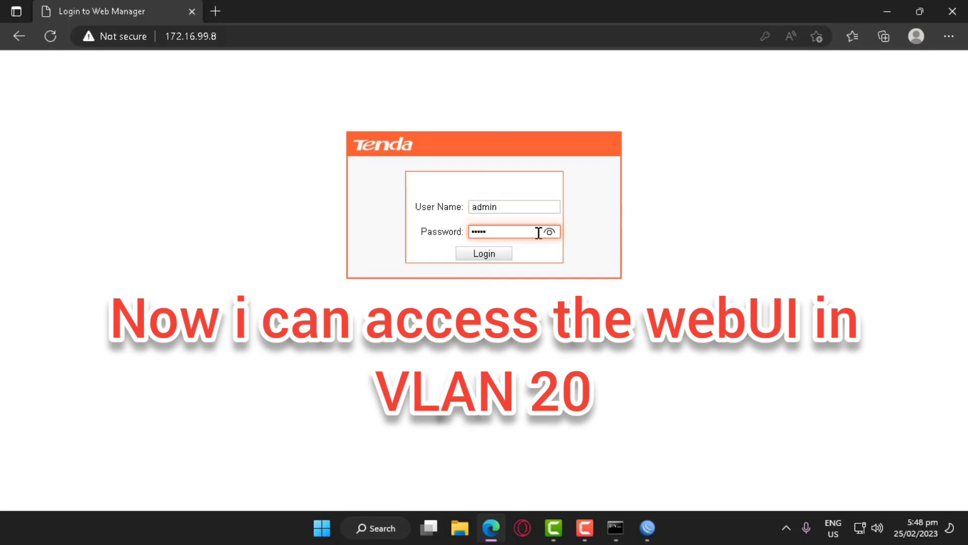
{"action": "left_click", "coordinate": [549, 233]}
{"action": "left_click", "coordinate": [505, 253]}
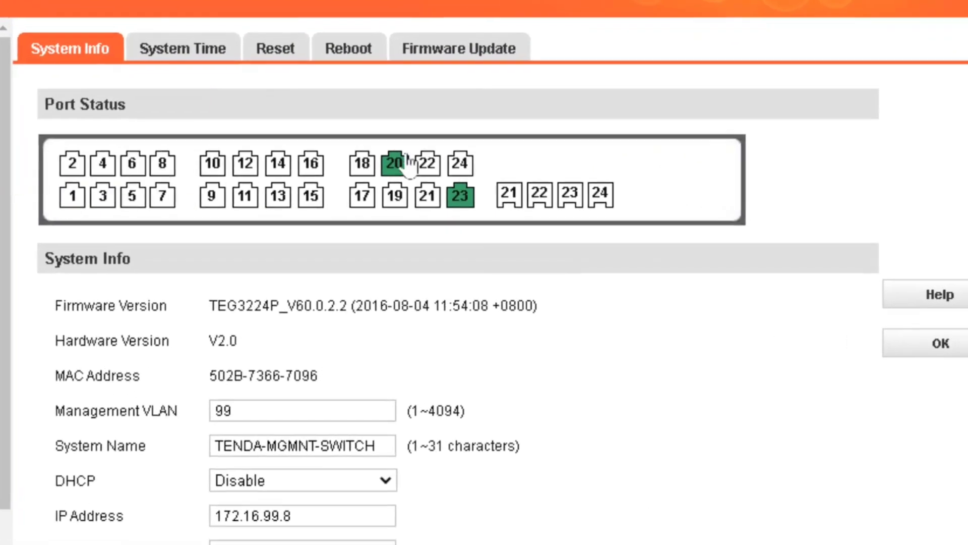
{"action": "mouse_move", "coordinate": [382, 202]}
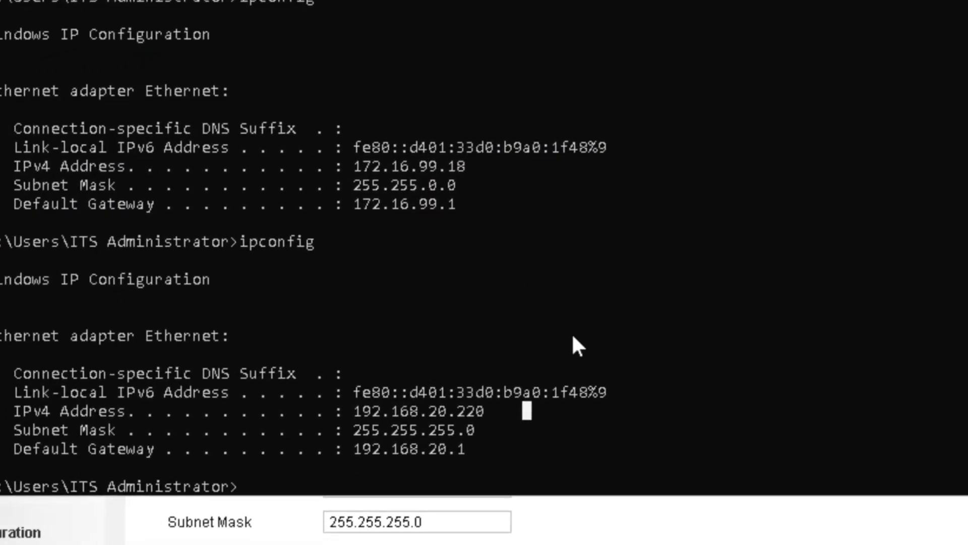
Run ipconfig to confirm IPv4 192.168.20.219 with gateway 192.168.20.1, then check ports 18 and 17
{"action": "type", "text": "ipconfig"}
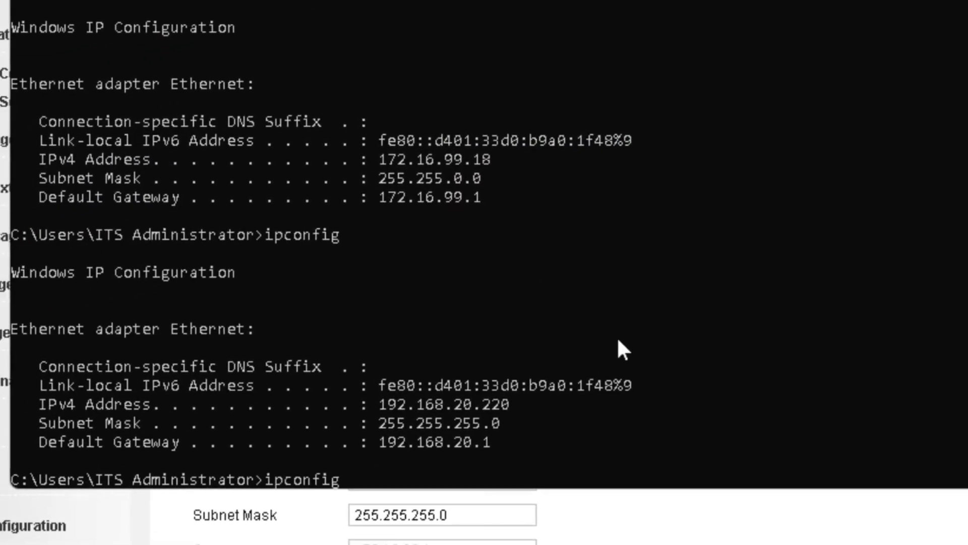
{"action": "key", "text": "Return"}
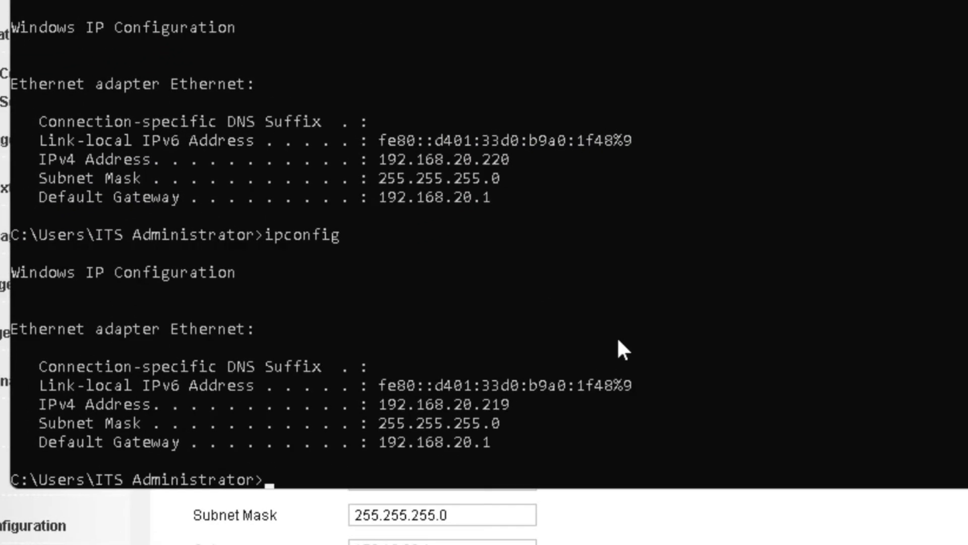
{"action": "left_click_drag", "start_coordinate": [519, 405], "coordinate": [30, 405]}
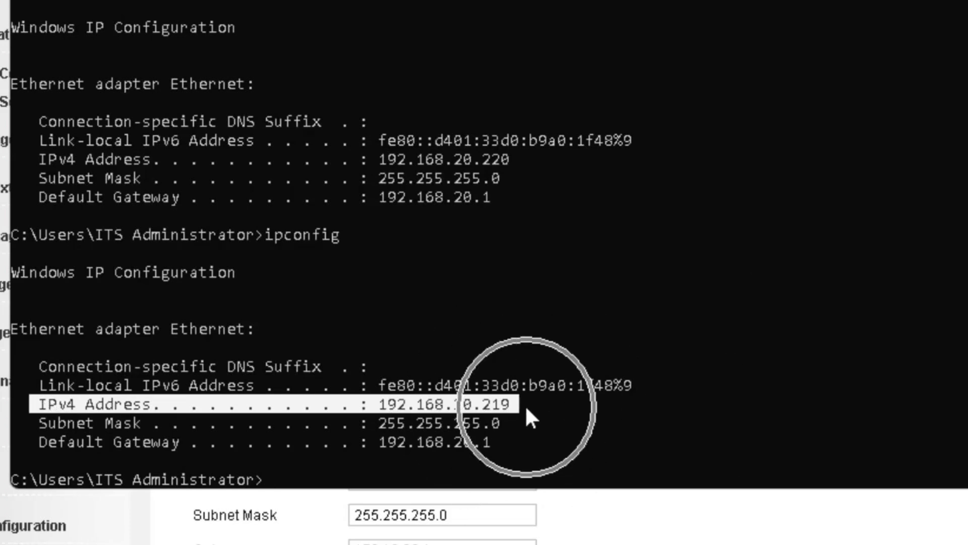
{"action": "key", "text": "alt+Tab"}
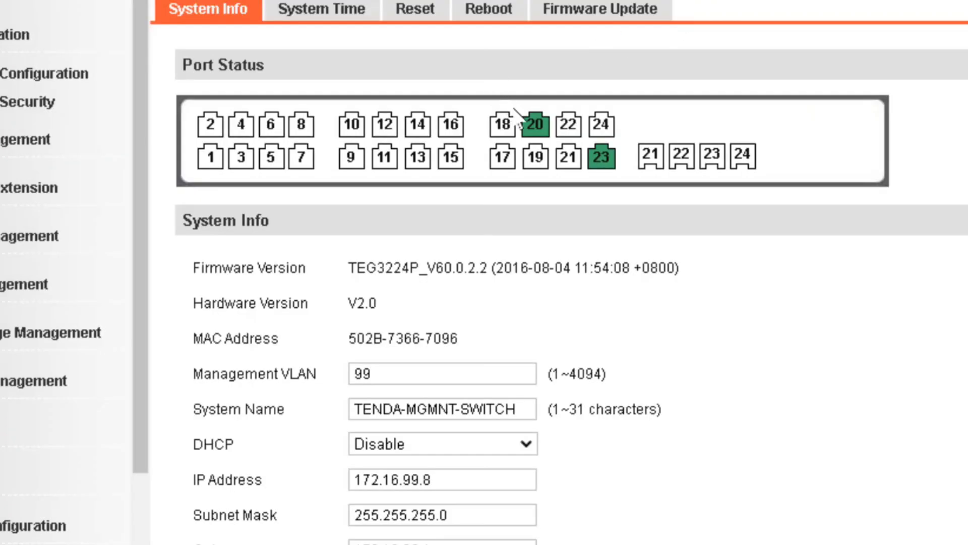
{"action": "mouse_move", "coordinate": [502, 123]}
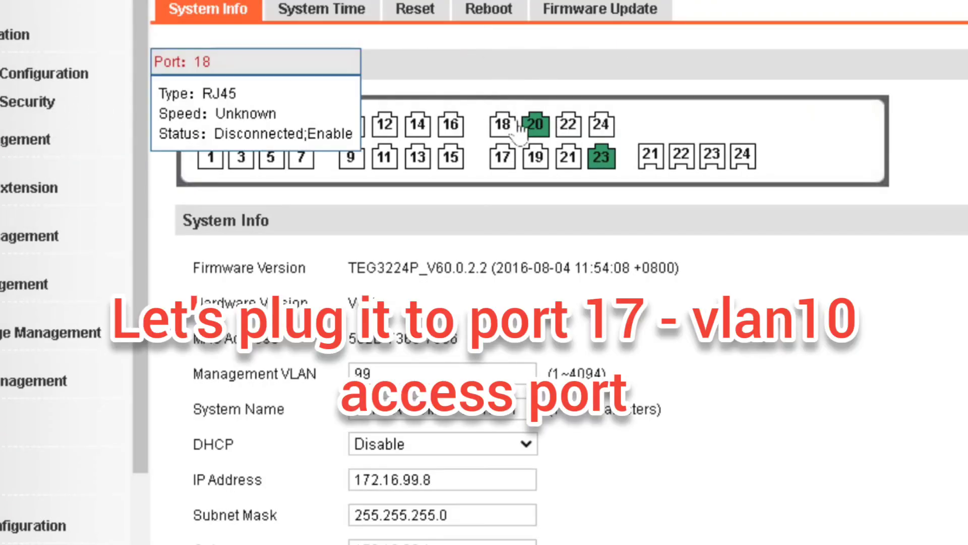
{"action": "mouse_move", "coordinate": [509, 163]}
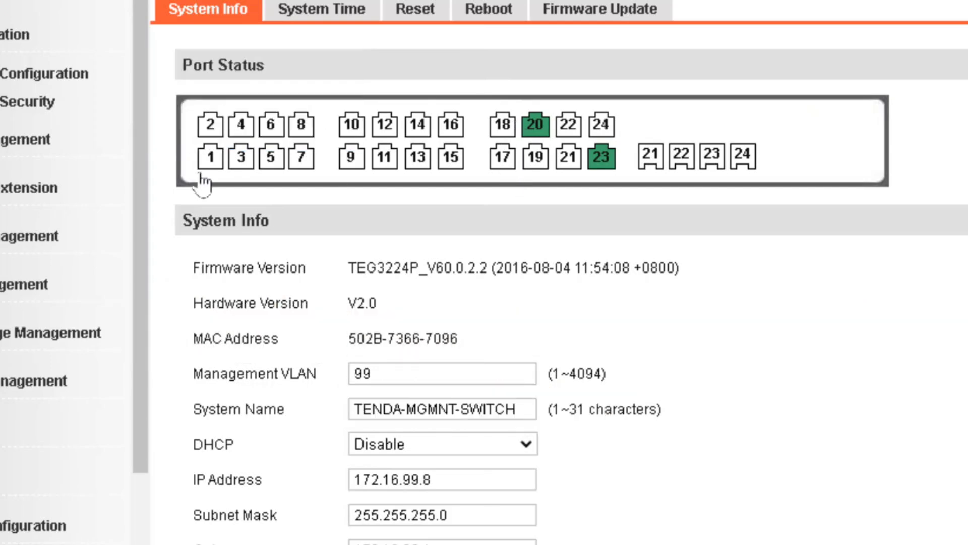
Review the 802.1Q VLAN table for VLAN 10 on port 17, then recheck port 17 on System Info
{"action": "left_click", "coordinate": [11, 245]}
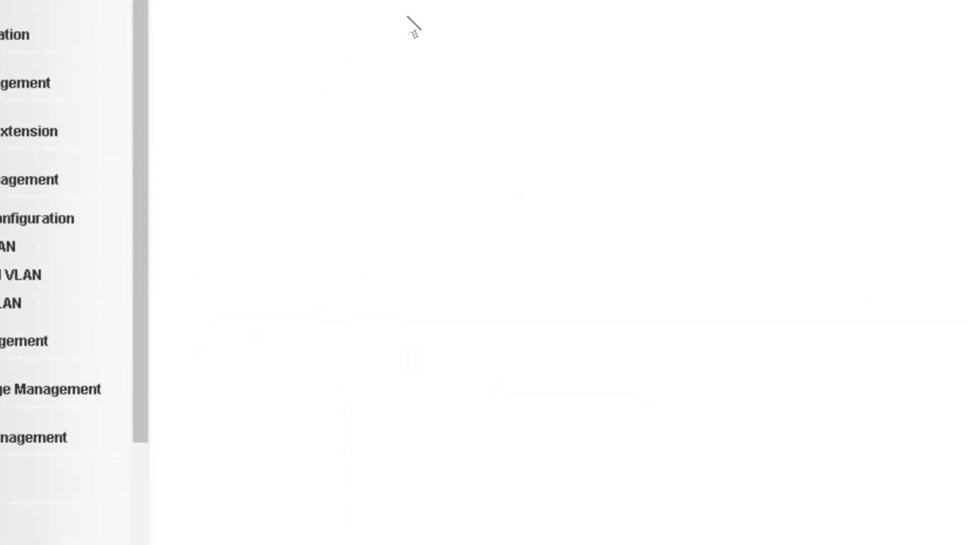
{"action": "left_click", "coordinate": [391, 15]}
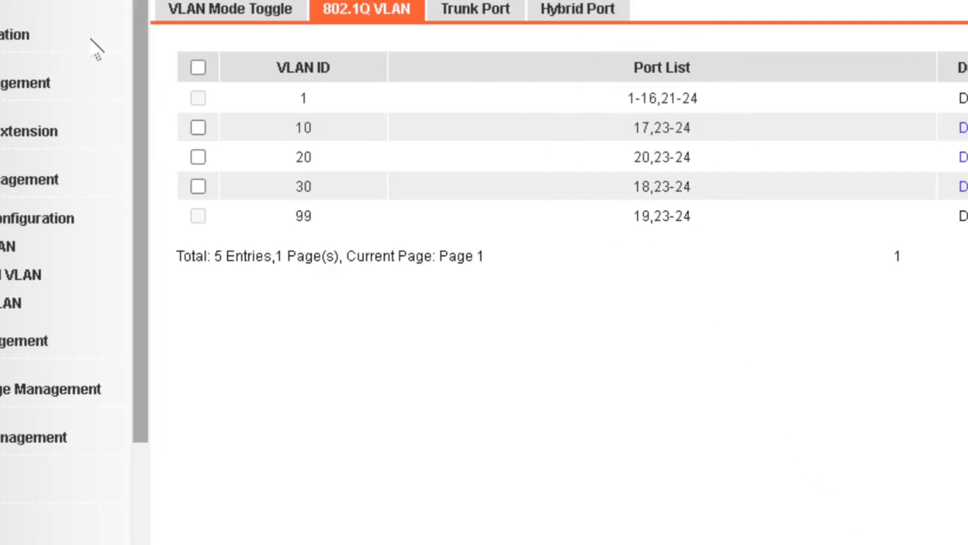
{"action": "left_click", "coordinate": [304, 133]}
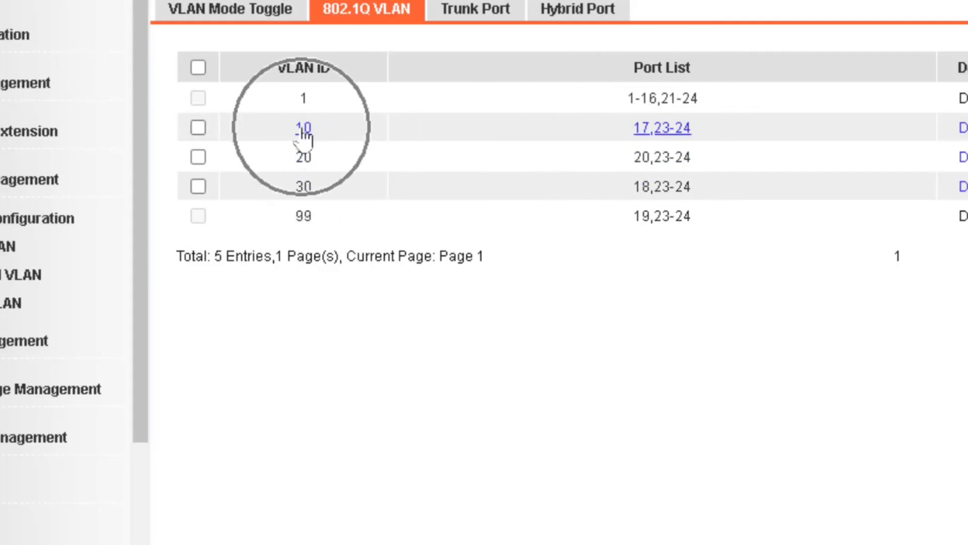
{"action": "left_click", "coordinate": [39, 42]}
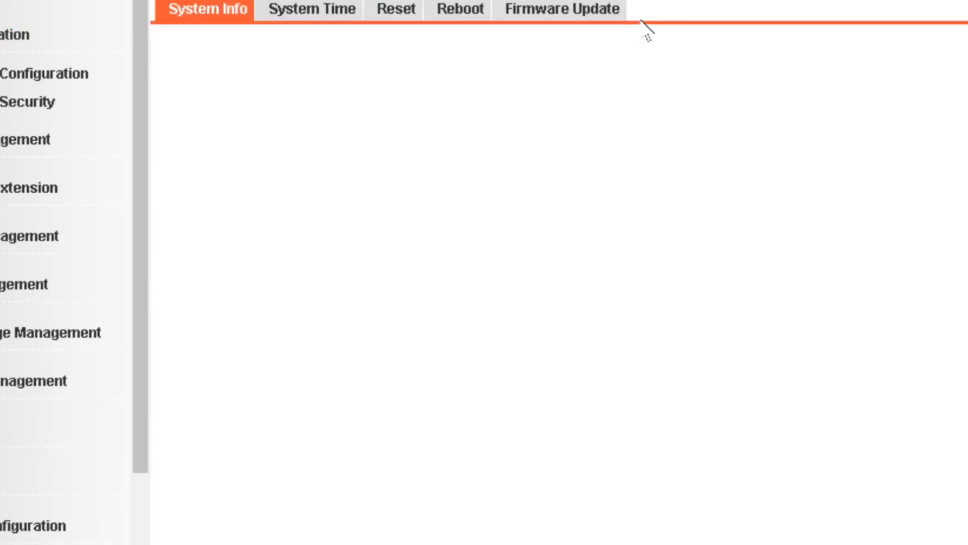
{"action": "left_click", "coordinate": [504, 165]}
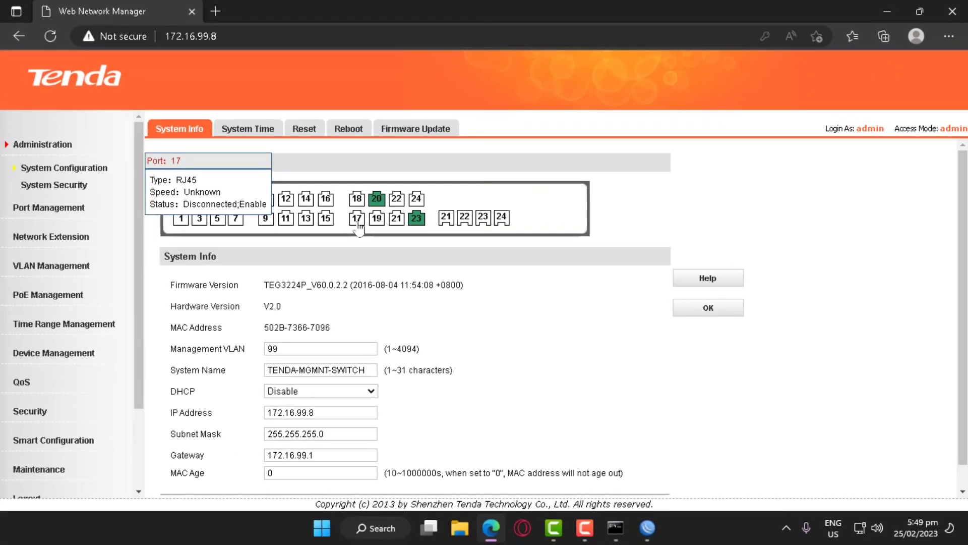
{"action": "key", "text": "alt+Tab"}
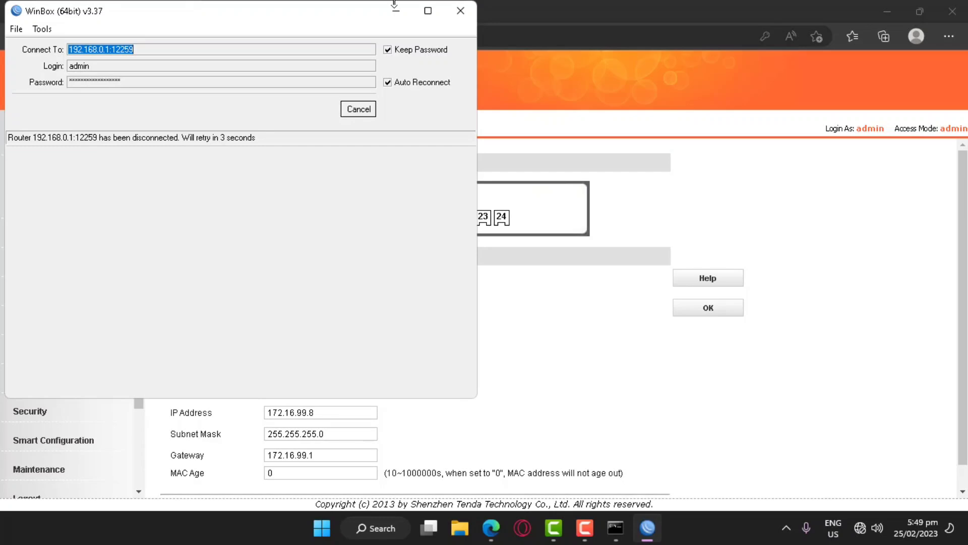
Sign in to the Infinity Tower Suites captive portal with the test account's username and password
{"action": "left_click", "coordinate": [498, 155]}
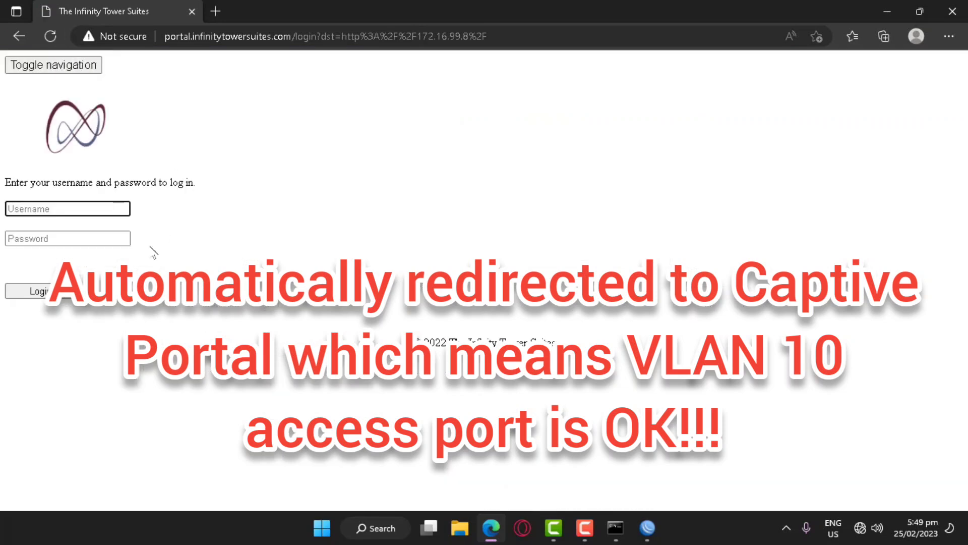
{"action": "left_click", "coordinate": [87, 209]}
{"action": "left_click", "coordinate": [383, 199]}
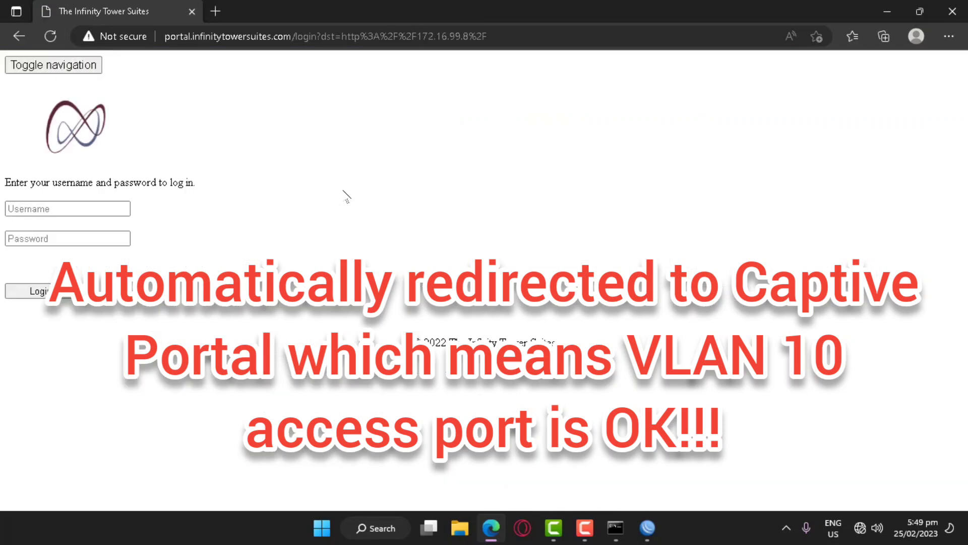
{"action": "left_click", "coordinate": [100, 210]}
{"action": "type", "text": "TEST"}
{"action": "key", "text": "Tab"}
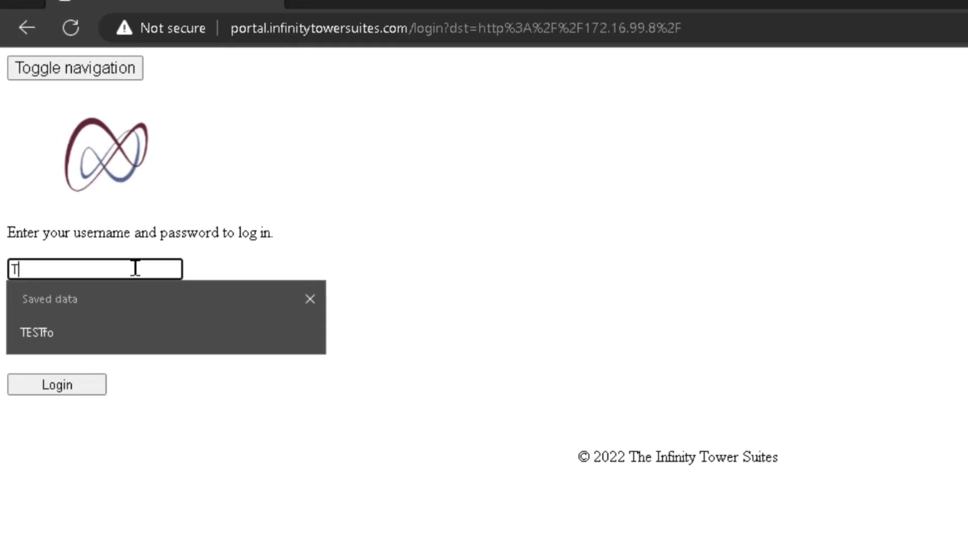
{"action": "type", "text": "tes"}
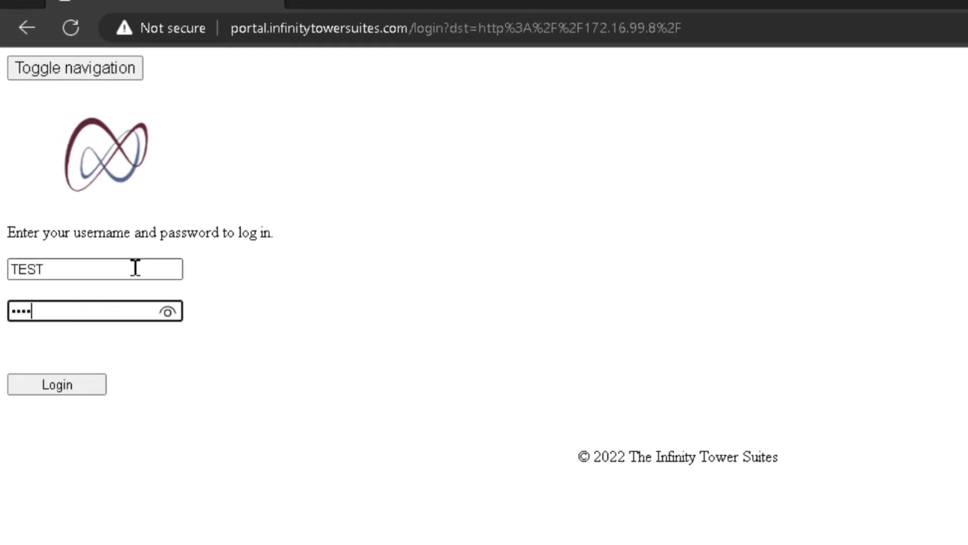
{"action": "key", "text": "ctrl+a"}
{"action": "type", "text": "t"}
{"action": "left_click", "coordinate": [69, 389]}
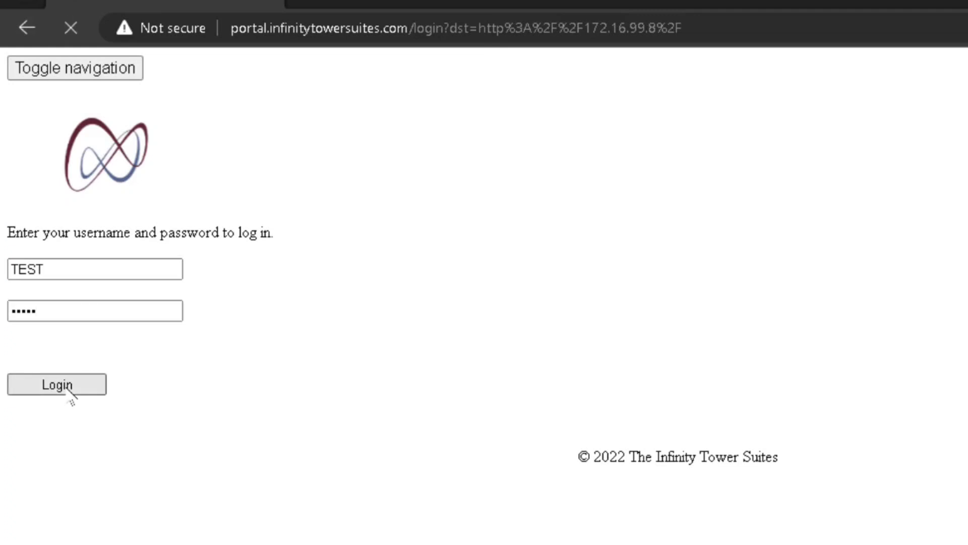
{"action": "left_click", "coordinate": [690, 266]}
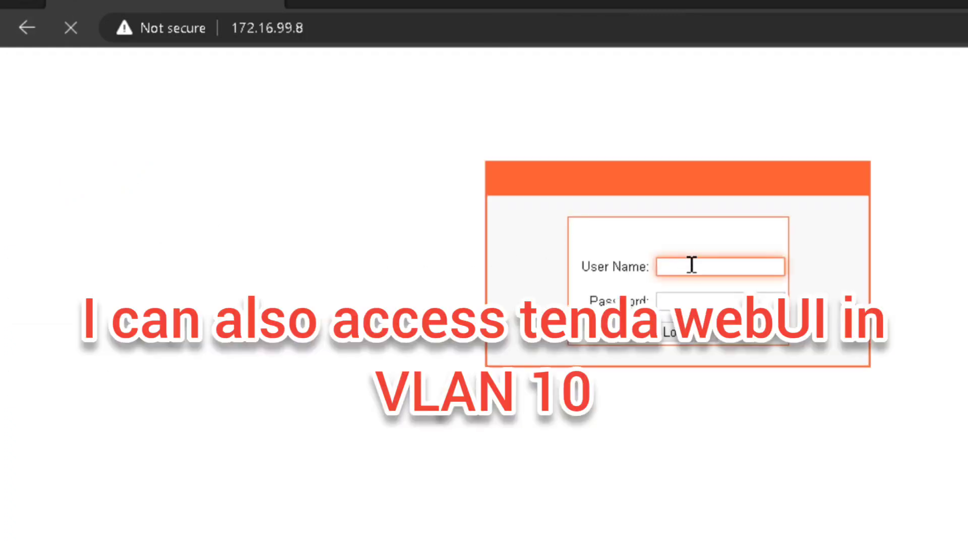
Log in to the switch with the admin credentials and verify port 17 connected at 1G_FULL
{"action": "type", "text": "admin"}
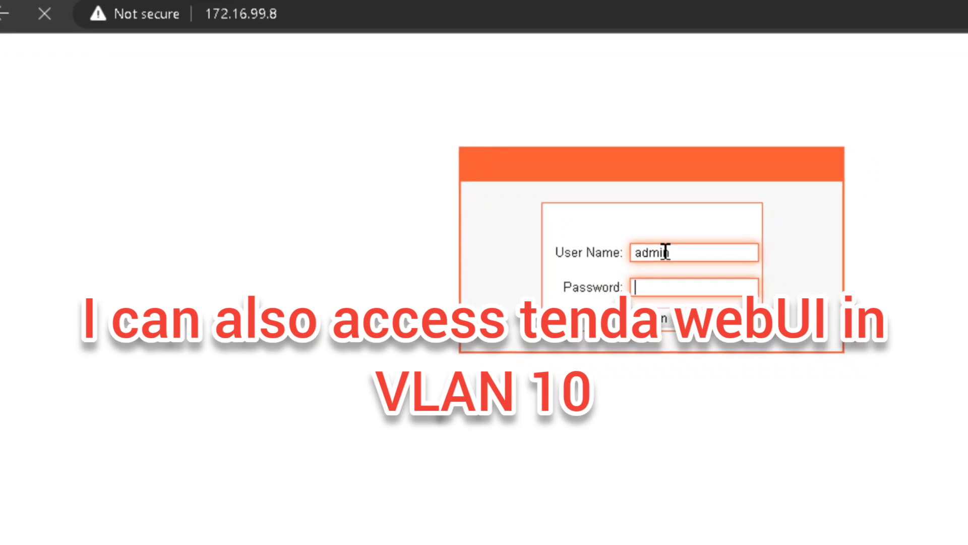
{"action": "key", "text": "Tab"}
{"action": "type", "text": "admin"}
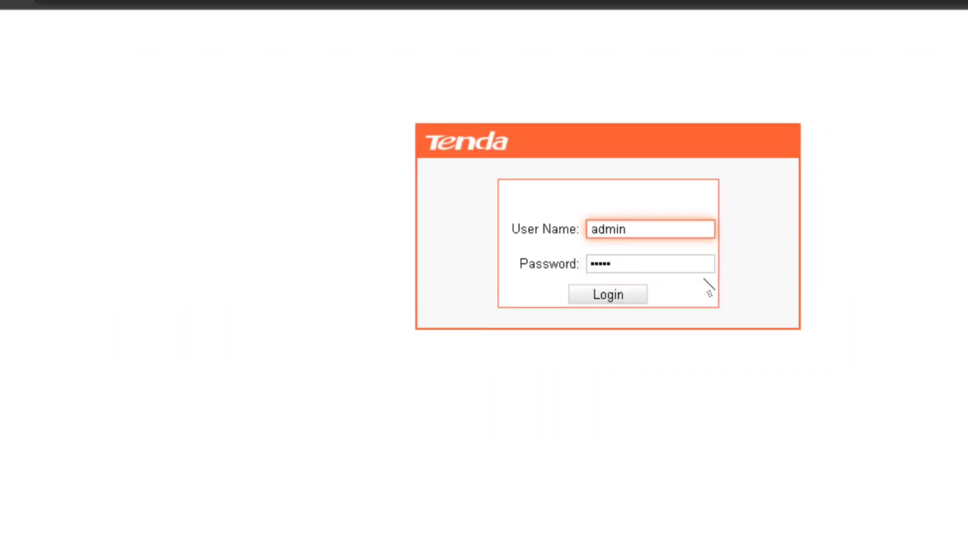
{"action": "left_click", "coordinate": [604, 296]}
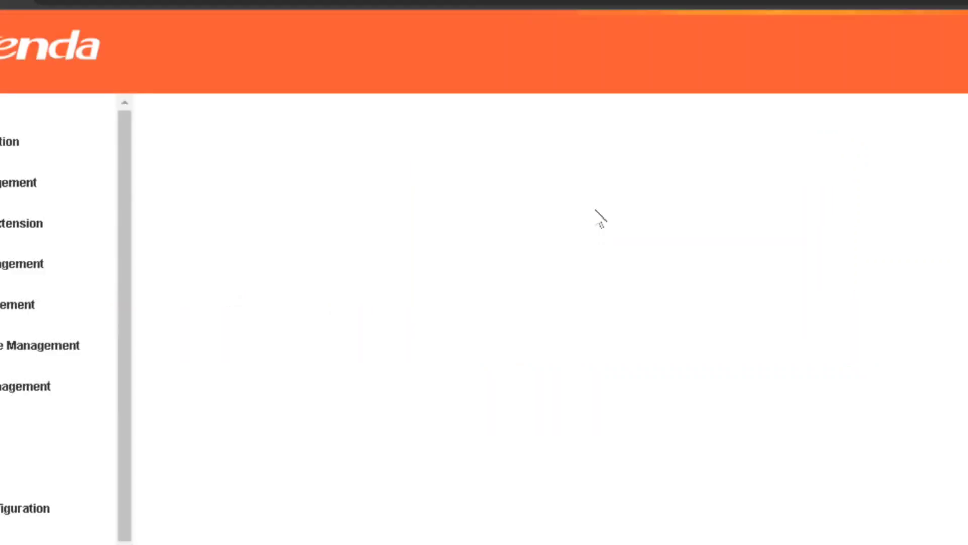
{"action": "mouse_move", "coordinate": [432, 246]}
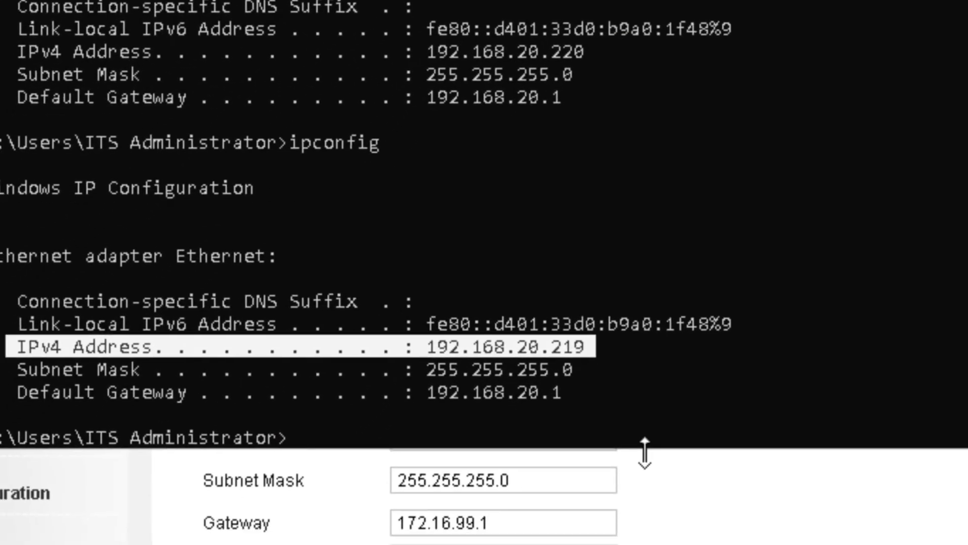
Run ipconfig to confirm IPv4 10.0.1.87, mask 255.255.252.0, gateway 10.0.0.1
{"action": "type", "text": "ip"}
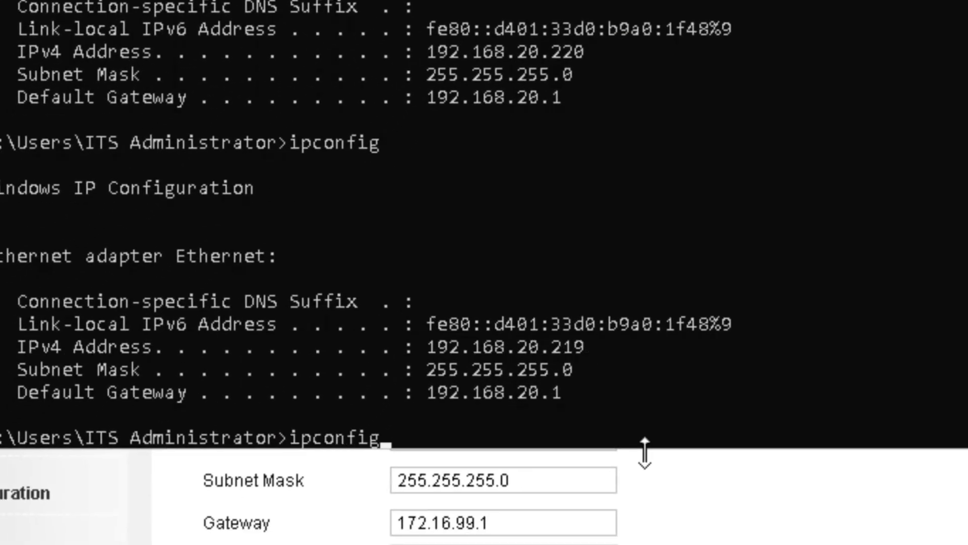
{"action": "type", "text": "config"}
{"action": "key", "text": "Return"}
{"action": "left_click_drag", "start_coordinate": [545, 333], "coordinate": [16, 343]}
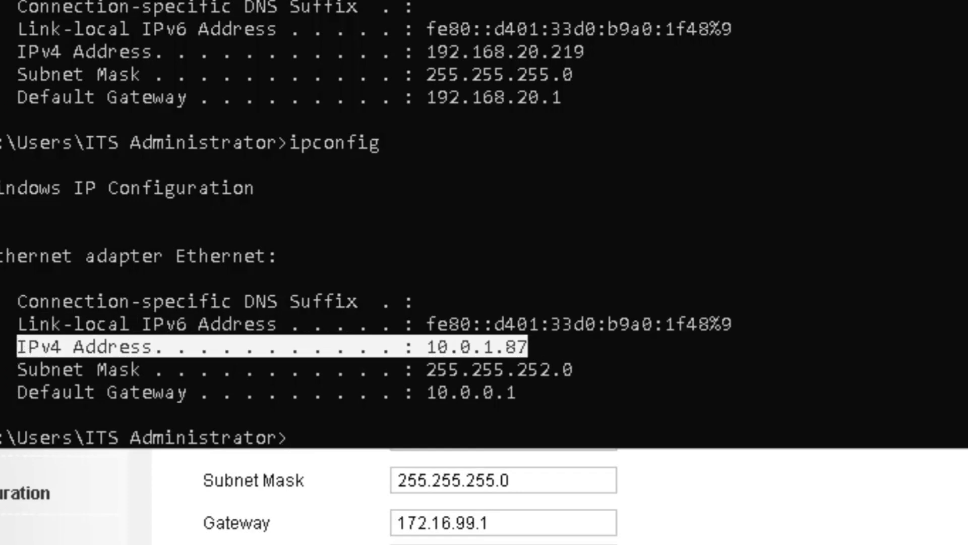
{"action": "key", "text": "ctrl"}
{"action": "key", "text": "alt+Tab"}
{"action": "mouse_move", "coordinate": [304, 59]}
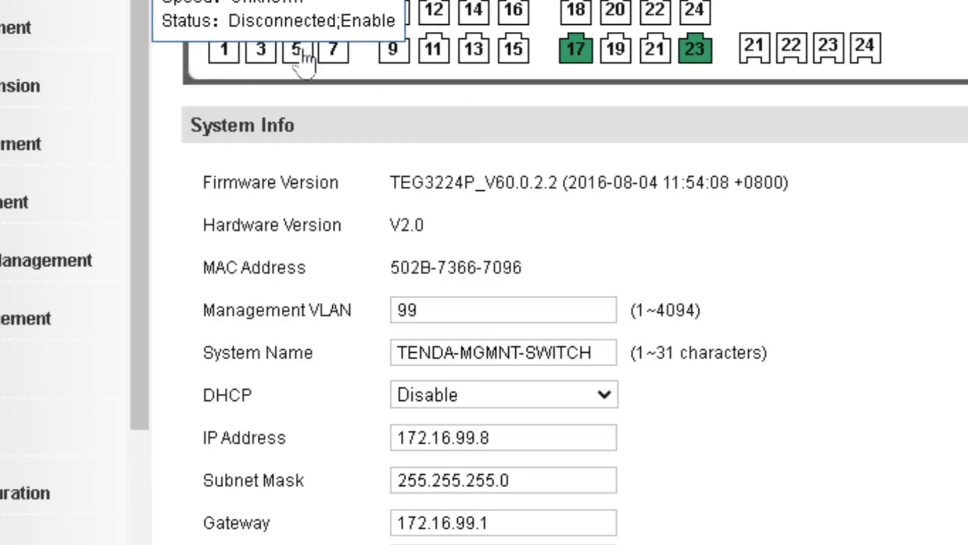
{"action": "key", "text": "ctrl"}
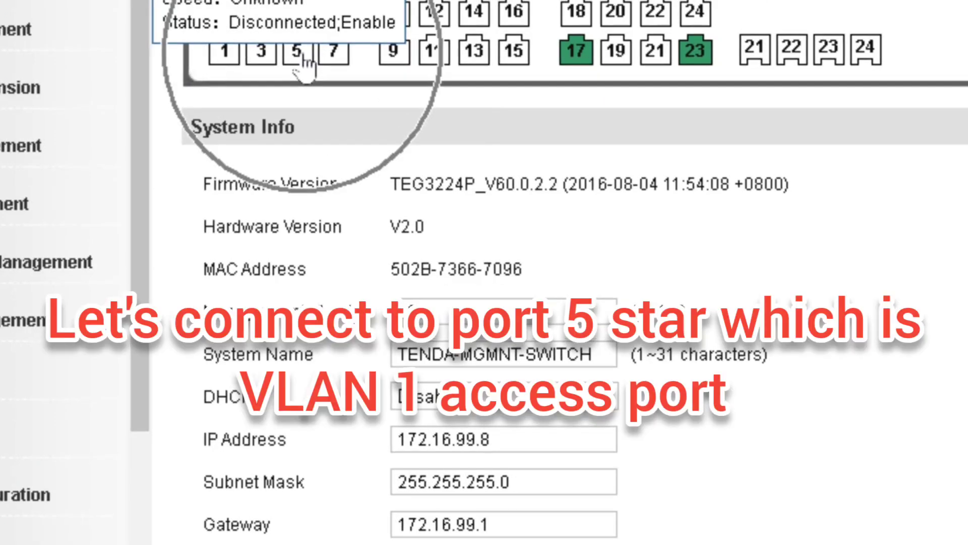